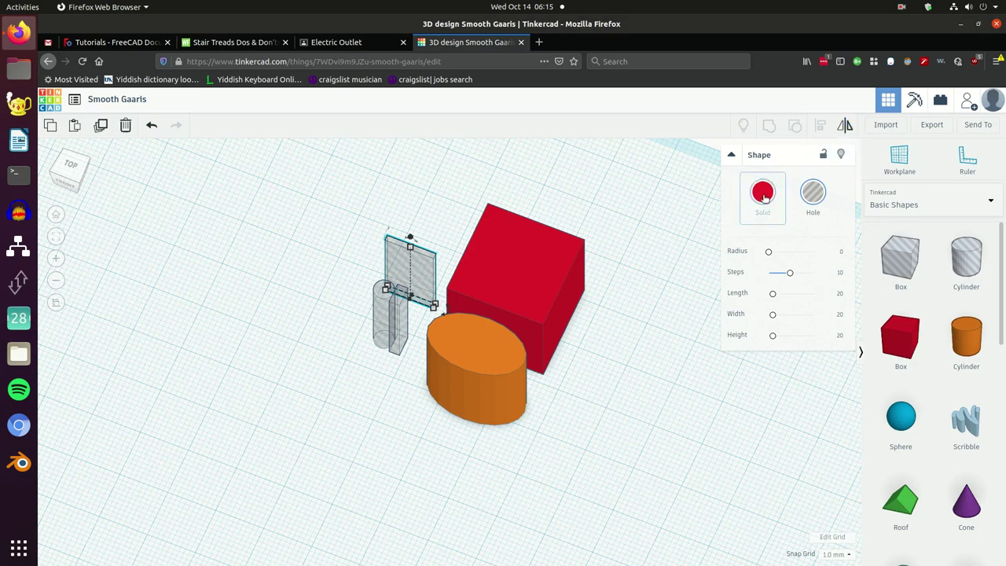
# Step: Toggle the red box to a hole and back to solid
pyautogui.click(565, 265)
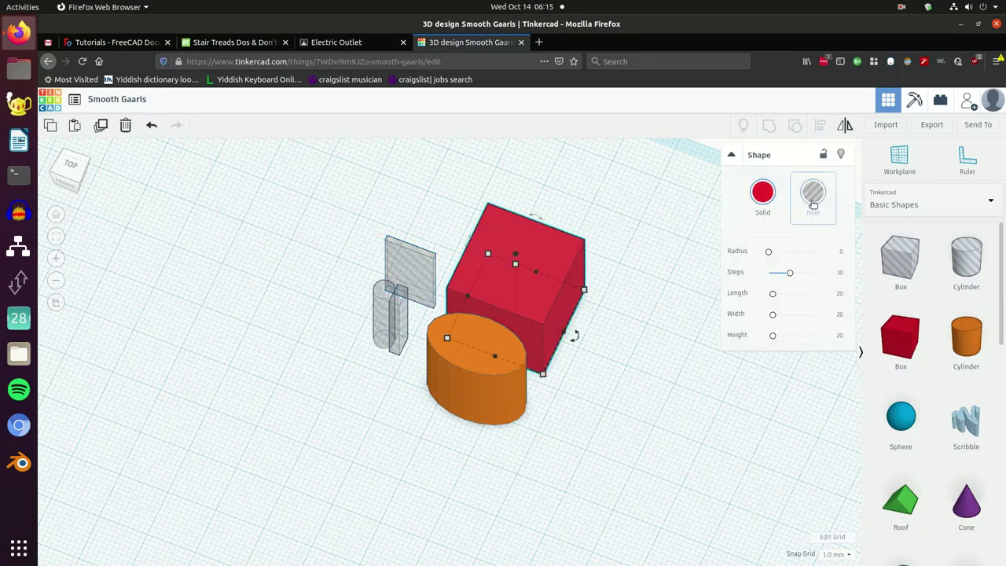
pyautogui.click(812, 197)
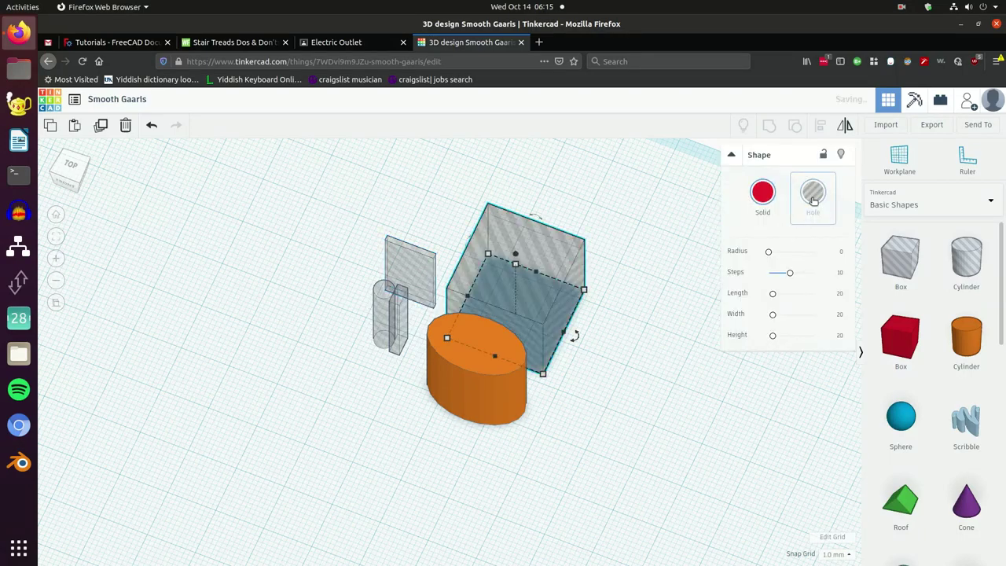
pyautogui.click(763, 195)
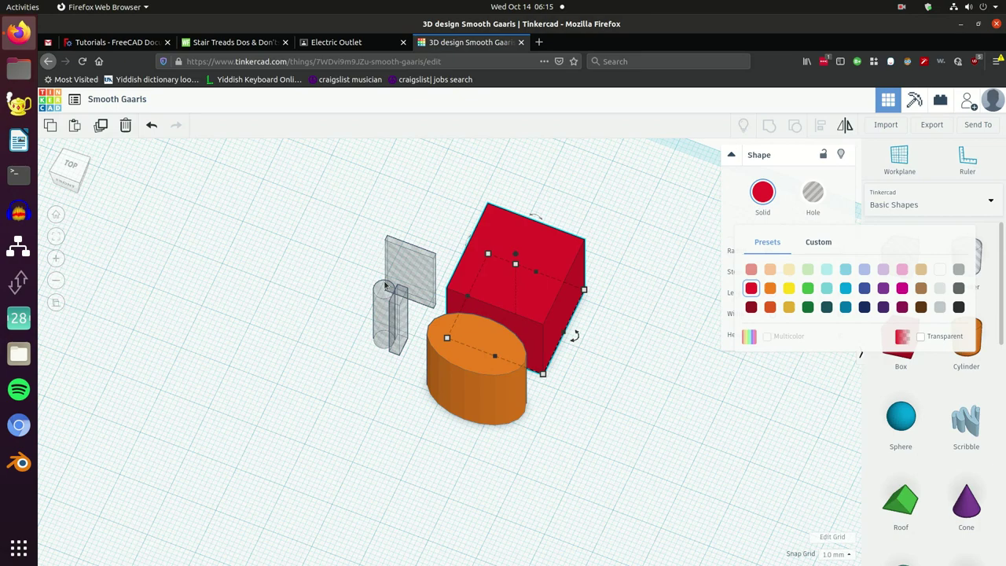
pyautogui.scroll(2, 566, 357)
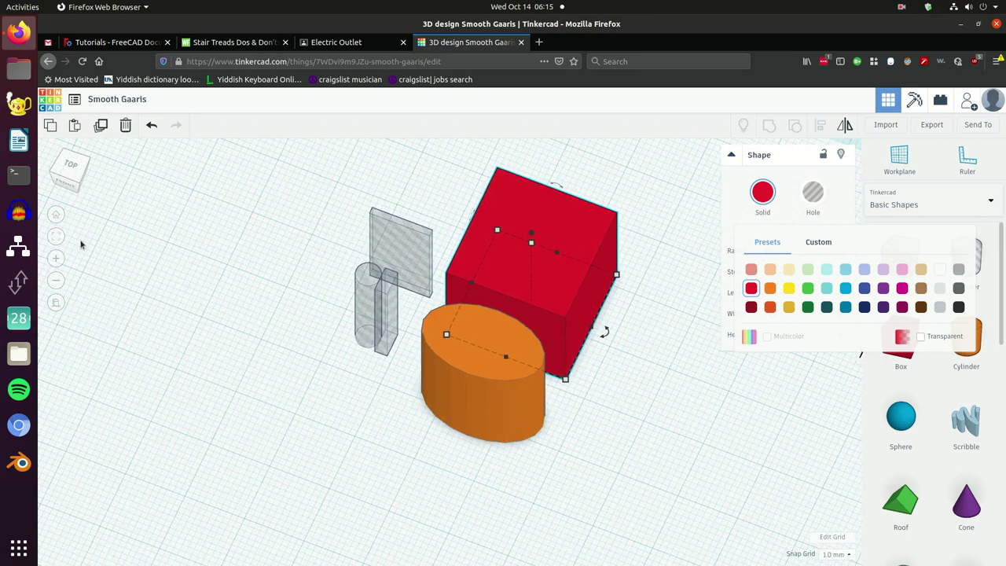
# Step: Switch to Top view and rotate the orange ellipse 90° to stand upright
pyautogui.click(66, 165)
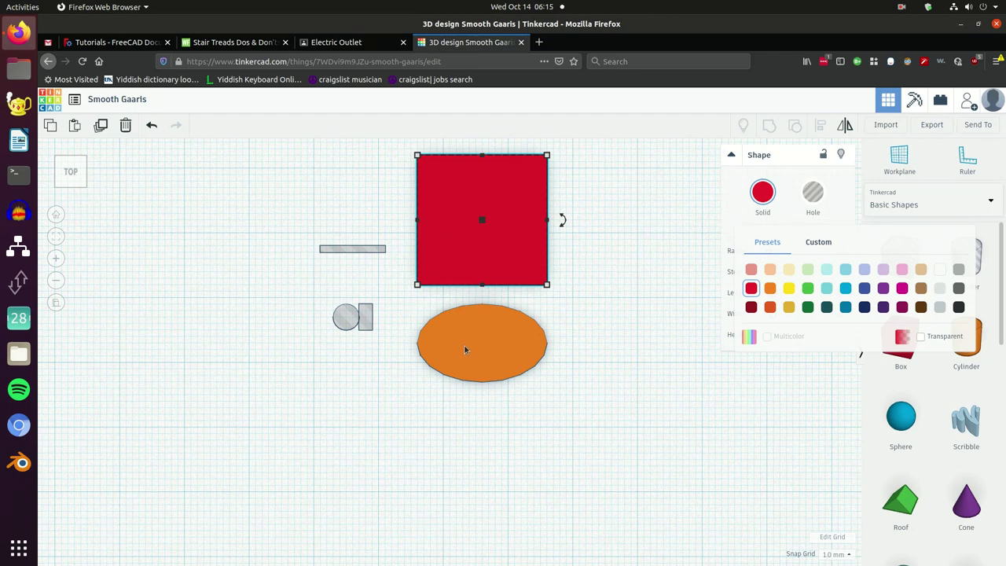
pyautogui.click(465, 351)
pyautogui.click(466, 349)
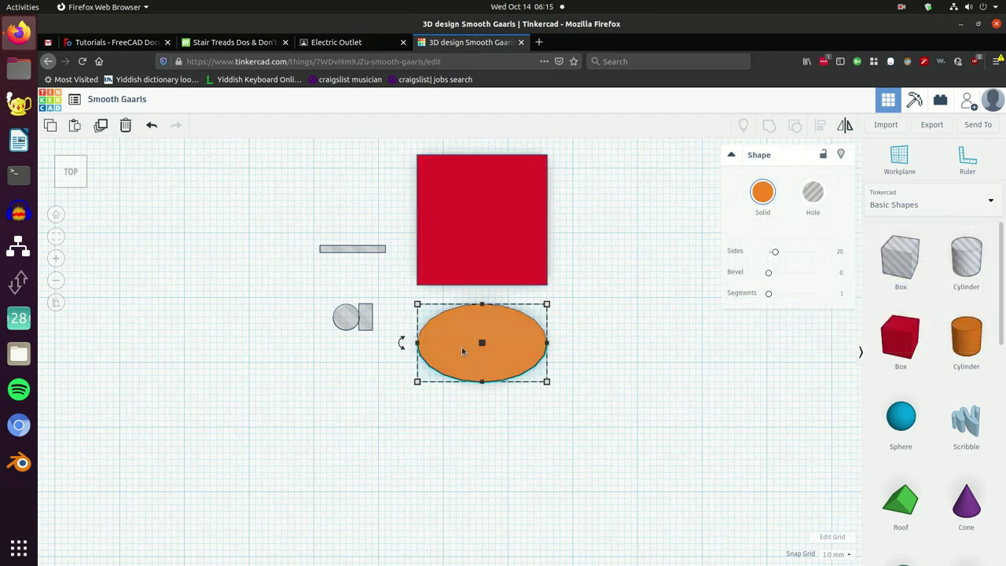
pyautogui.moveTo(400, 342); pyautogui.dragTo(433, 214)
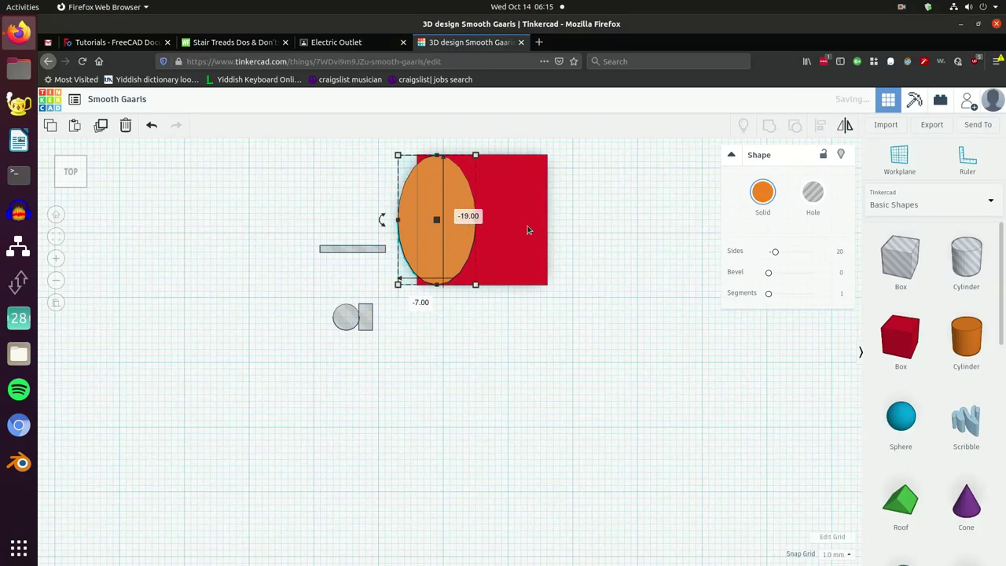
# Step: Narrow the red box to 11 wide and put a duplicate ellipse on its right edge
pyautogui.click(535, 232)
pyautogui.moveTo(537, 230); pyautogui.dragTo(547, 230)
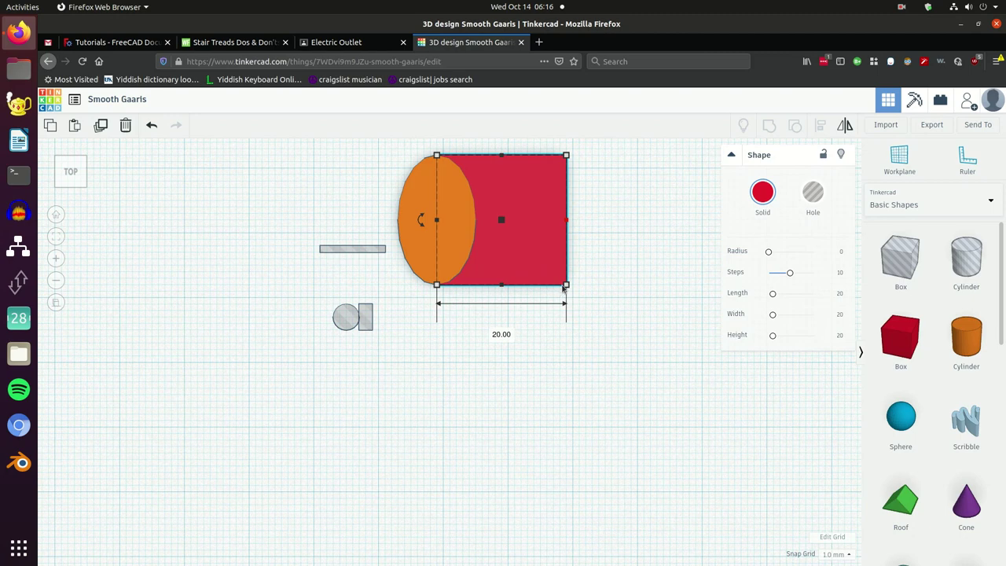
pyautogui.moveTo(566, 286); pyautogui.dragTo(506, 290)
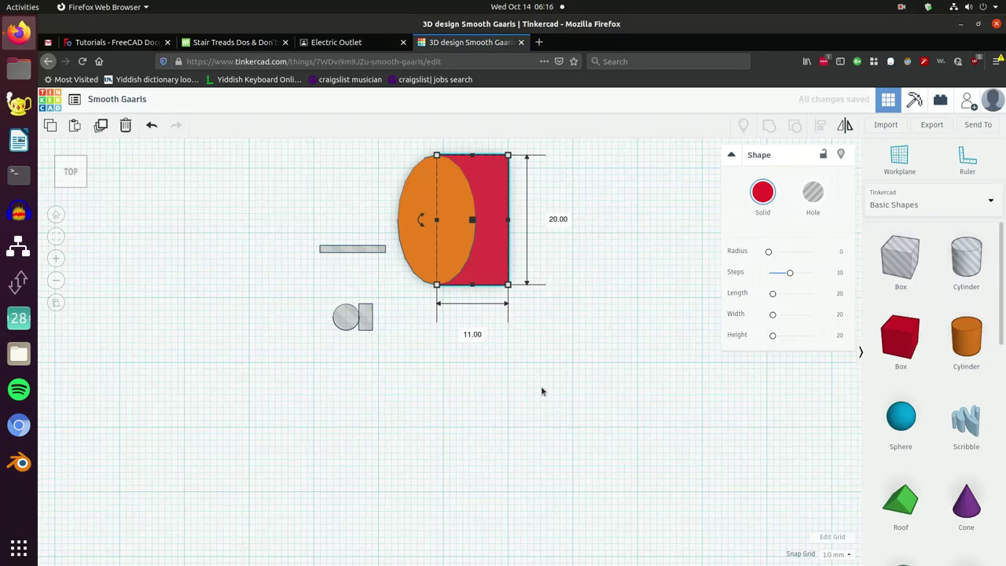
pyautogui.click(409, 199)
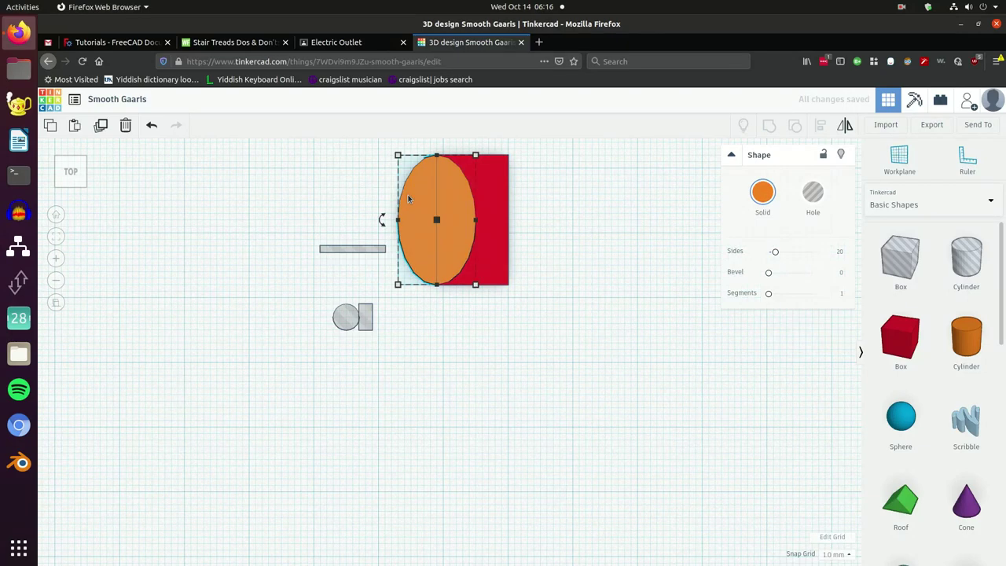
pyautogui.click(103, 127)
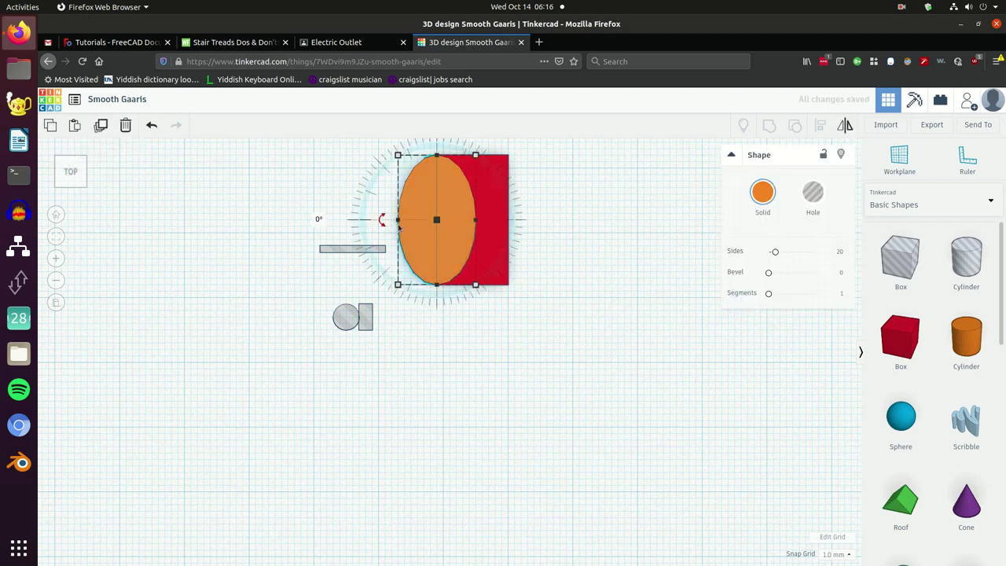
pyautogui.moveTo(452, 206); pyautogui.dragTo(515, 208)
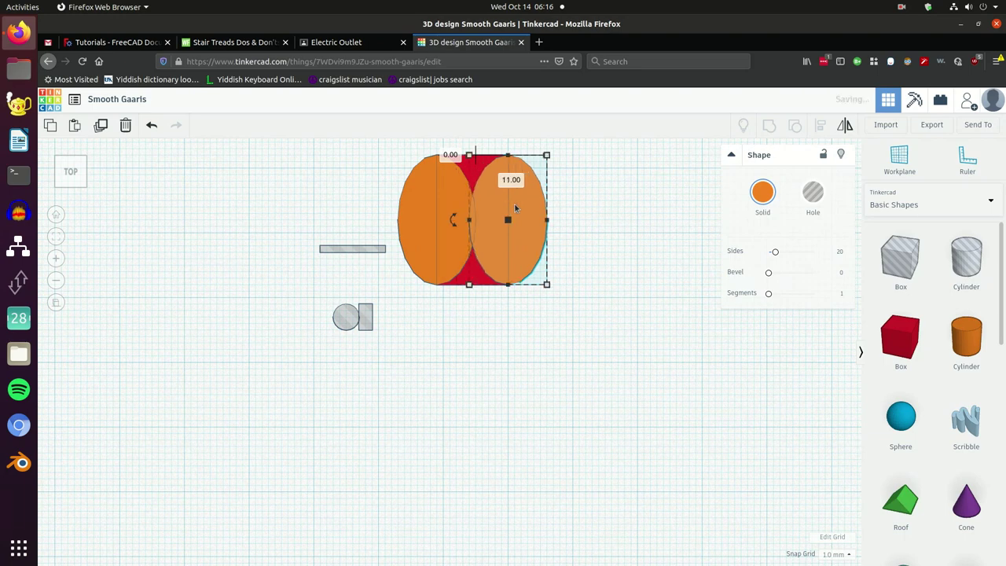
# Step: Group the red box and both orange ellipses, then narrow the merged shape to 21 wide
pyautogui.click(592, 271)
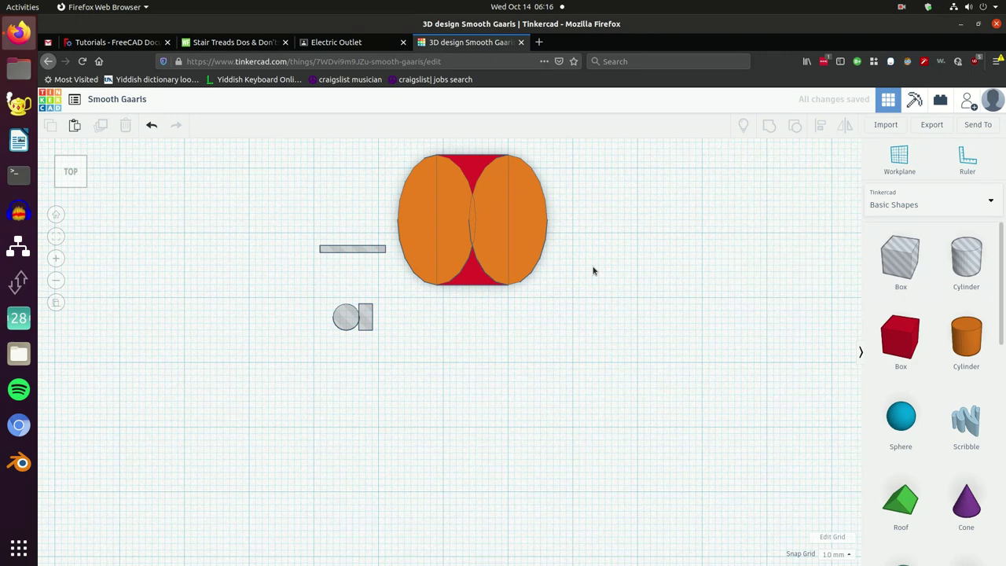
pyautogui.moveTo(583, 310); pyautogui.dragTo(395, 144)
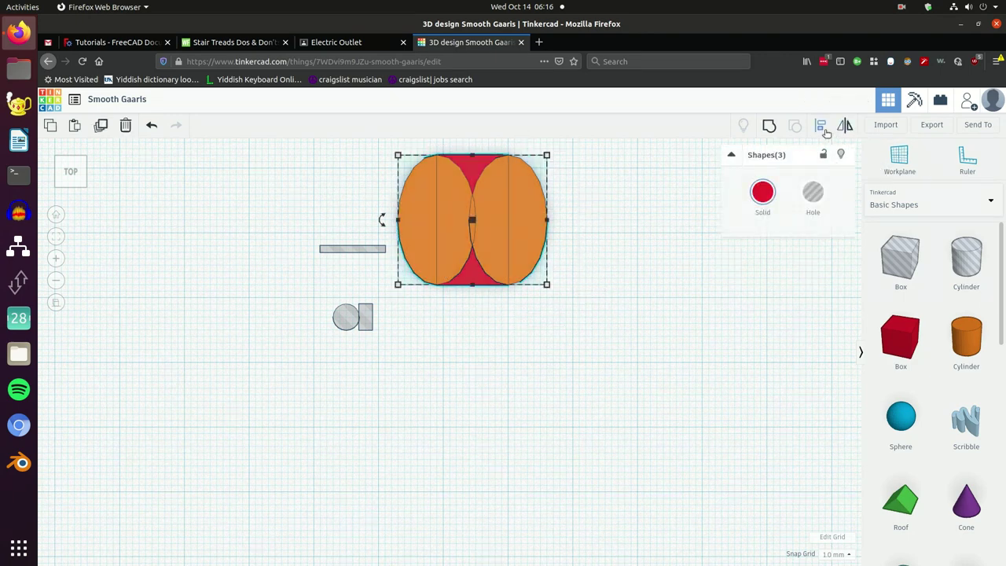
pyautogui.click(769, 126)
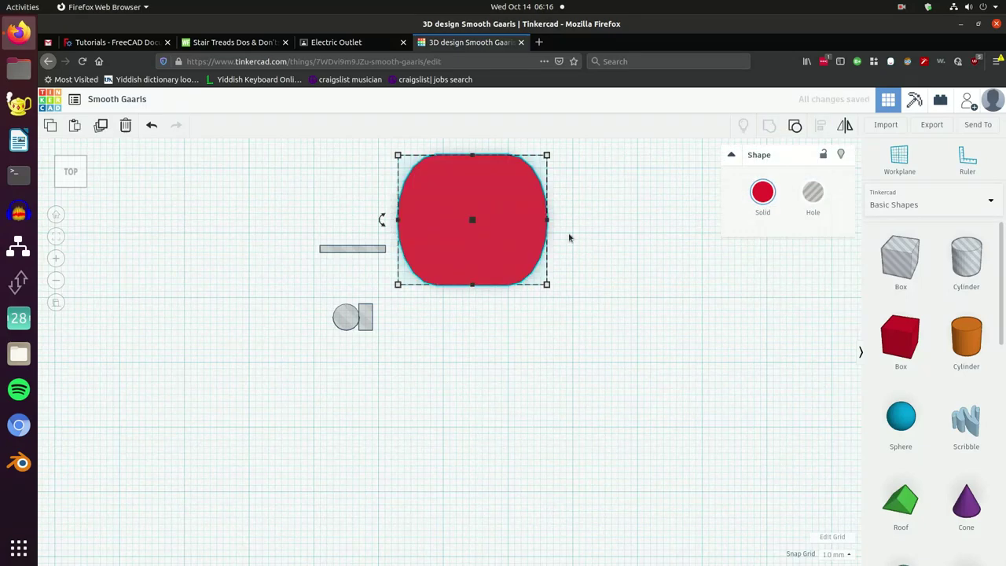
pyautogui.moveTo(549, 222)
pyautogui.moveTo(549, 223); pyautogui.dragTo(537, 222)
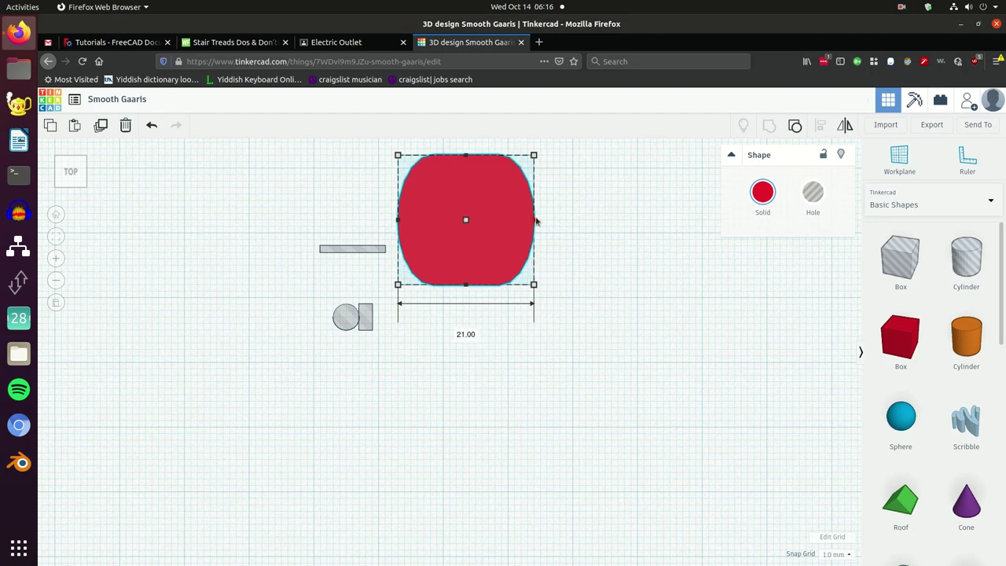
pyautogui.click(583, 281)
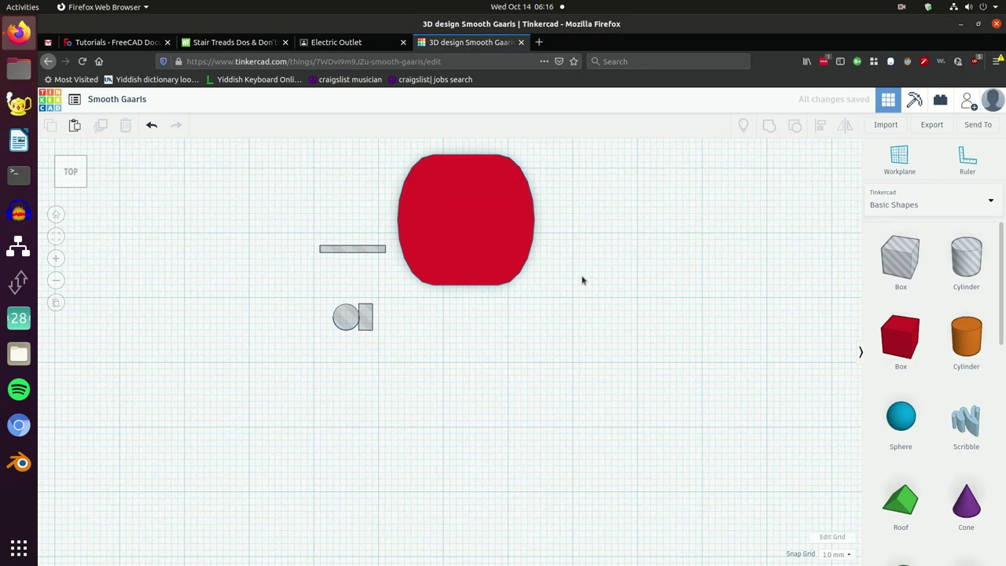
# Step: Rotate the thin grey bar 90° and move it upright onto the red plate
pyautogui.click(345, 252)
pyautogui.moveTo(305, 248); pyautogui.dragTo(301, 249)
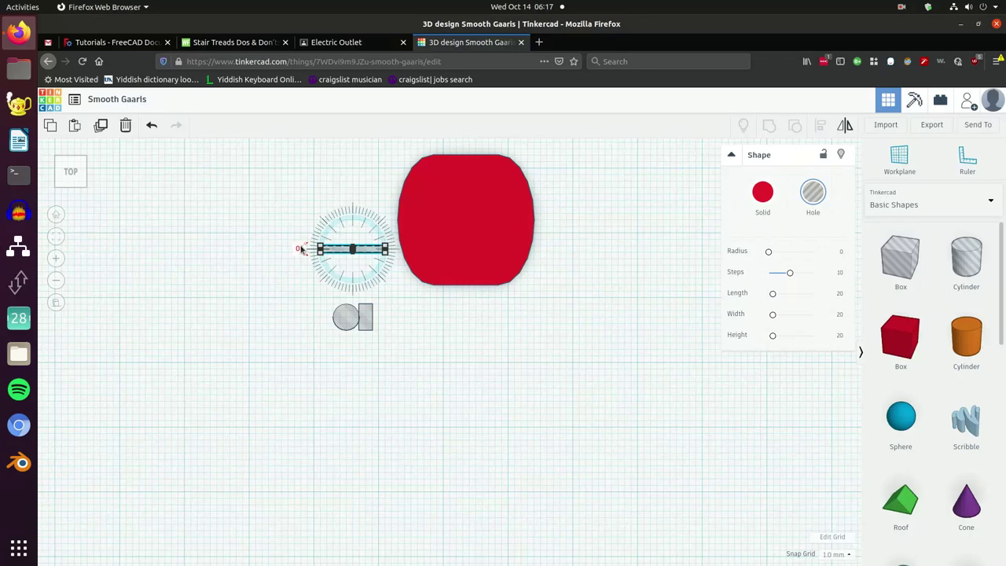
pyautogui.write('90')
pyautogui.press('Return')
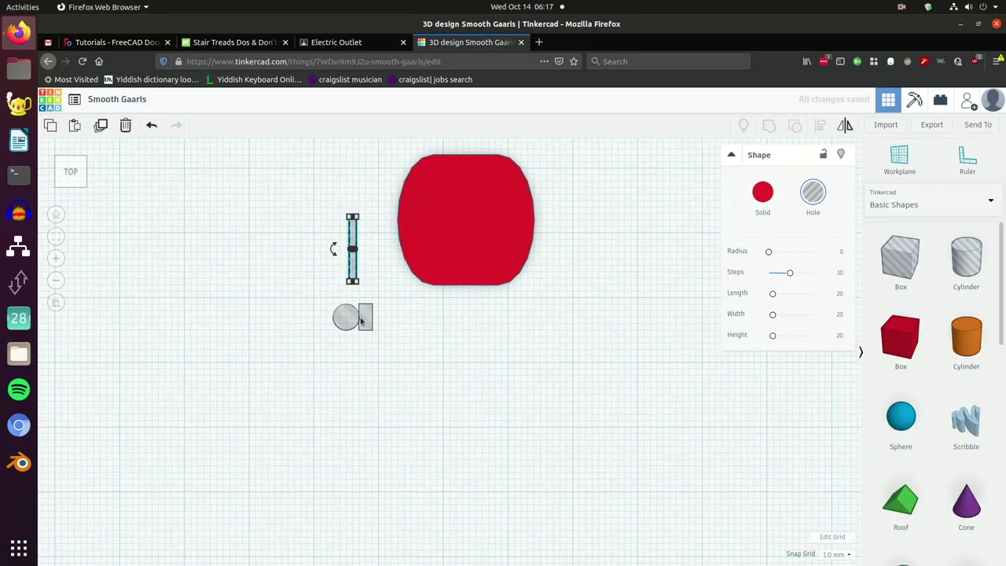
pyautogui.click(363, 318)
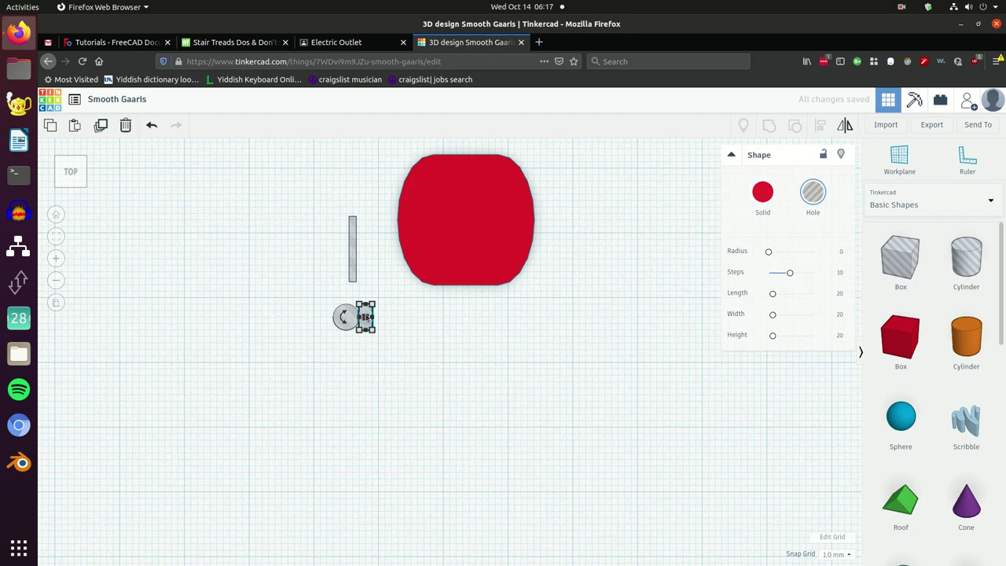
pyautogui.moveTo(355, 250); pyautogui.dragTo(443, 214)
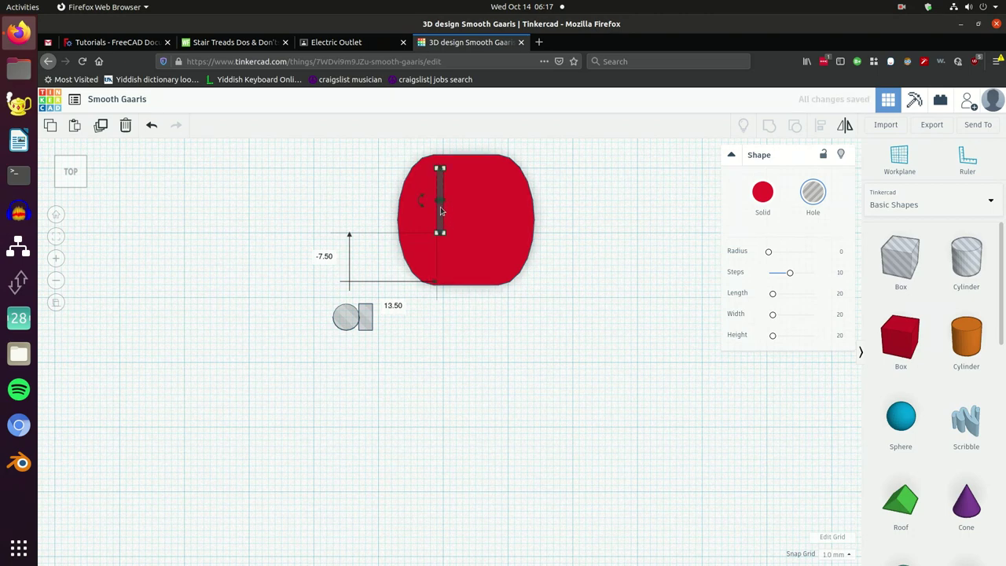
# Step: Duplicate the bar, shift the copy right across the plate and shorten it to 8 long
pyautogui.click(103, 126)
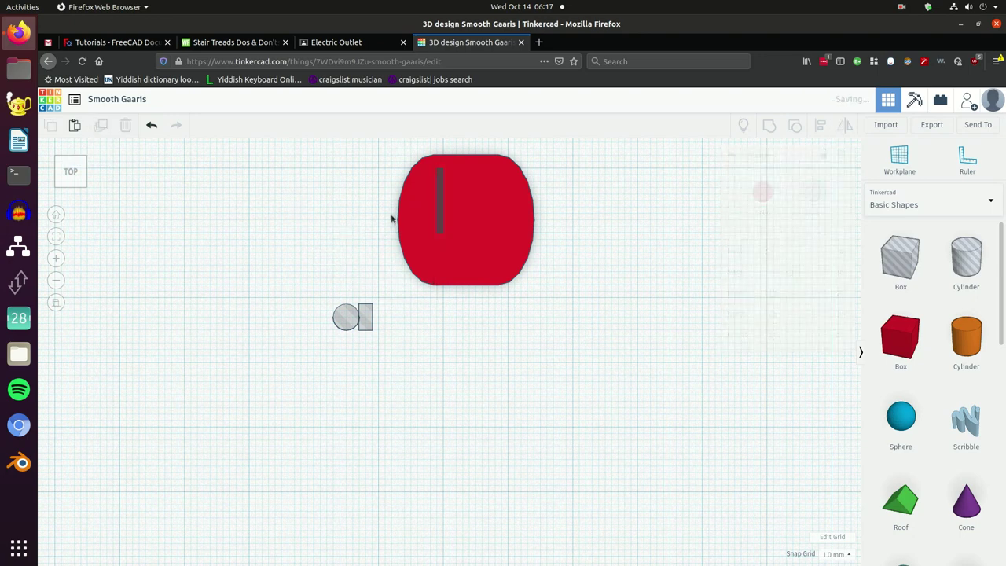
pyautogui.moveTo(443, 217); pyautogui.dragTo(489, 220)
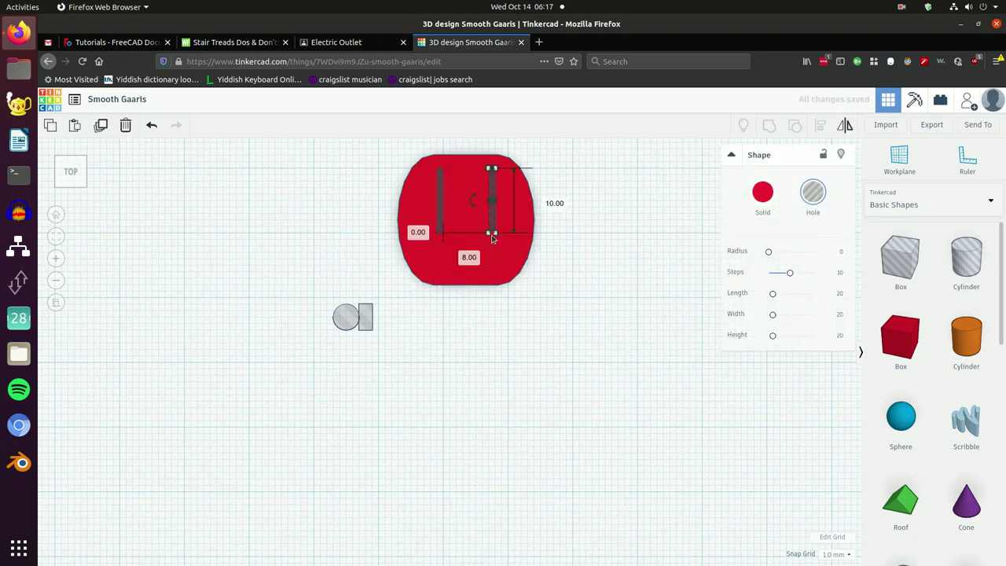
pyautogui.moveTo(491, 233); pyautogui.dragTo(491, 220)
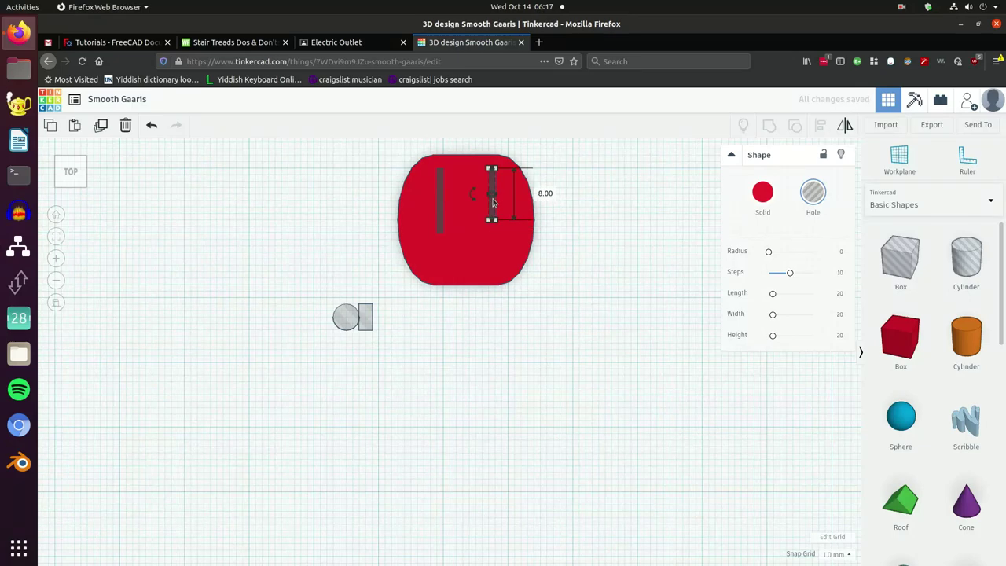
pyautogui.moveTo(496, 202); pyautogui.dragTo(496, 206)
pyautogui.scroll(1, 494, 209)
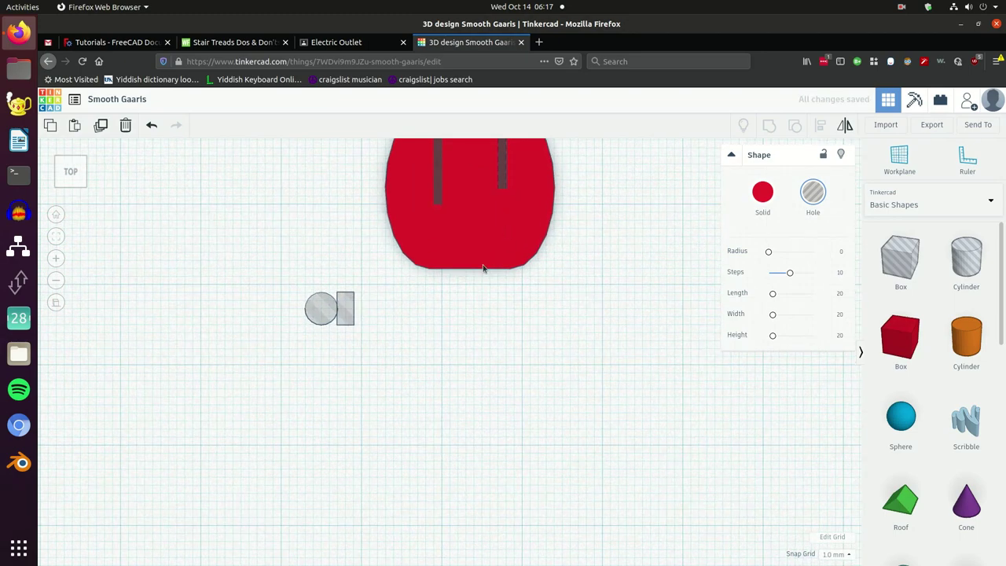
pyautogui.moveTo(480, 267); pyautogui.dragTo(468, 328, button='middle')
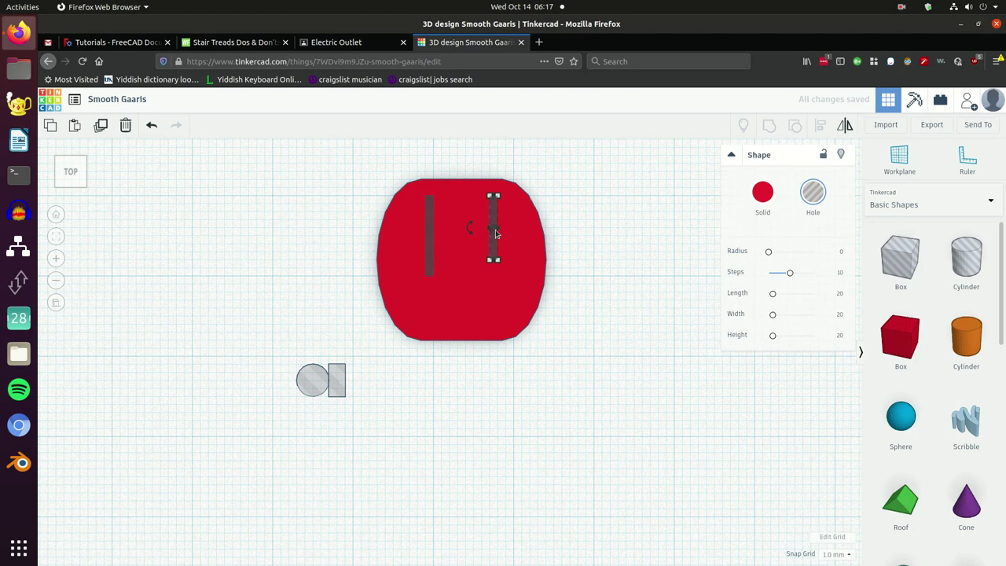
pyautogui.moveTo(495, 234)
pyautogui.mouseDown()
pyautogui.moveTo(506, 232)
pyautogui.moveTo(495, 244)
pyautogui.mouseUp()
# Step: Measure the right slot hole with the Ruler and set its width to 1.5
pyautogui.click(495, 244)
pyautogui.click(967, 161)
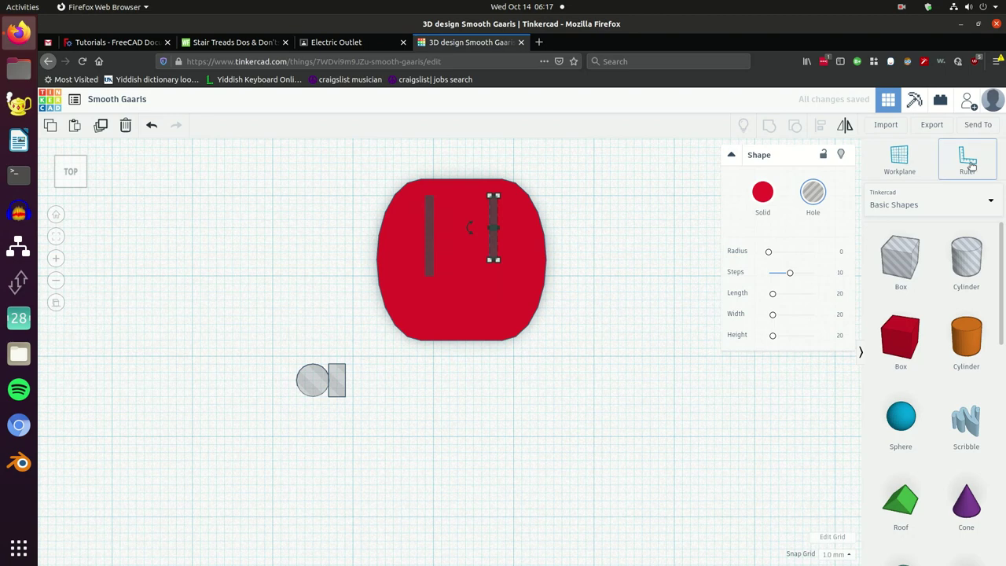
pyautogui.click(494, 250)
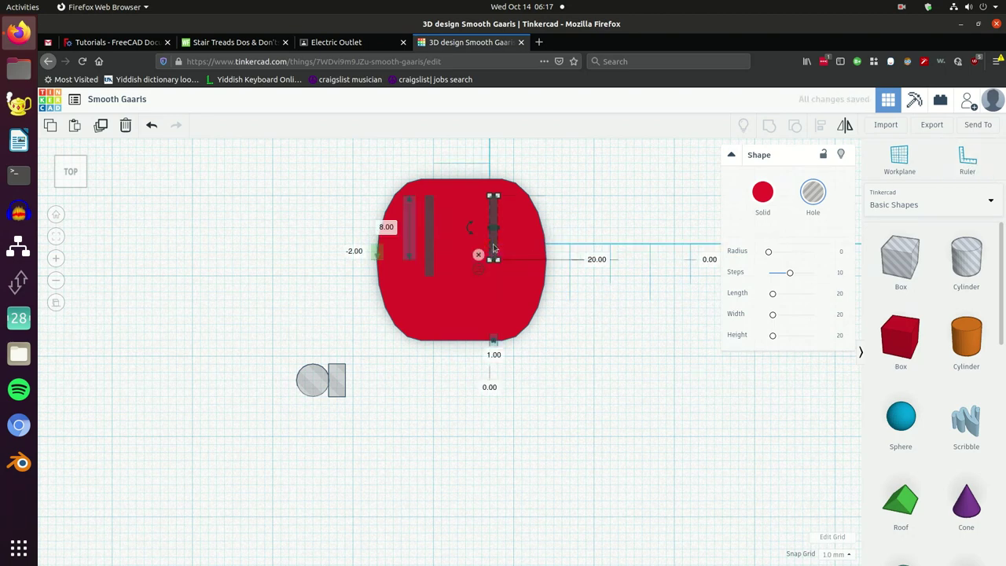
pyautogui.click(493, 355)
pyautogui.write('1.5')
pyautogui.press('Return')
pyautogui.click(404, 409)
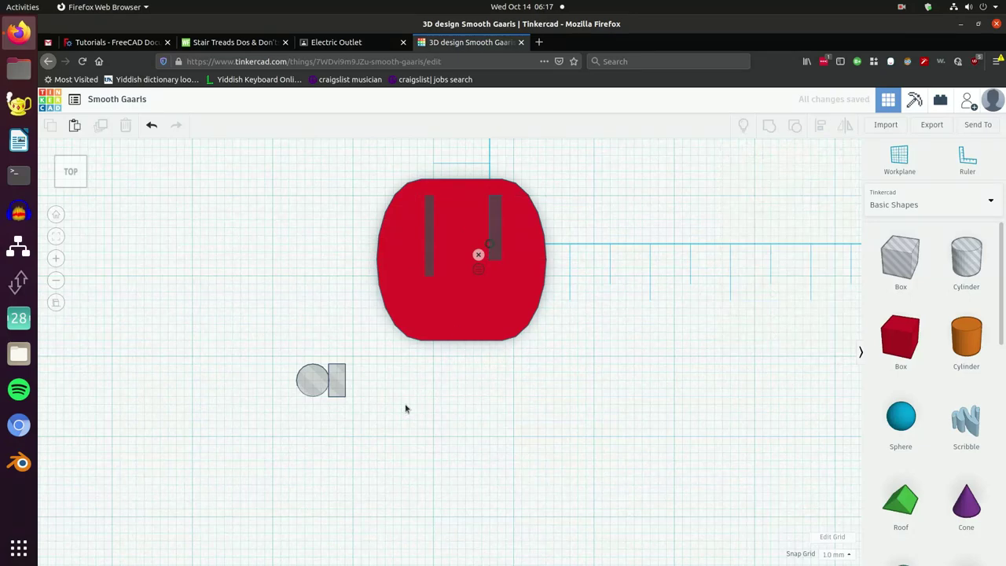
# Step: Position the small grey box over the lower half of the circle
pyautogui.click(338, 385)
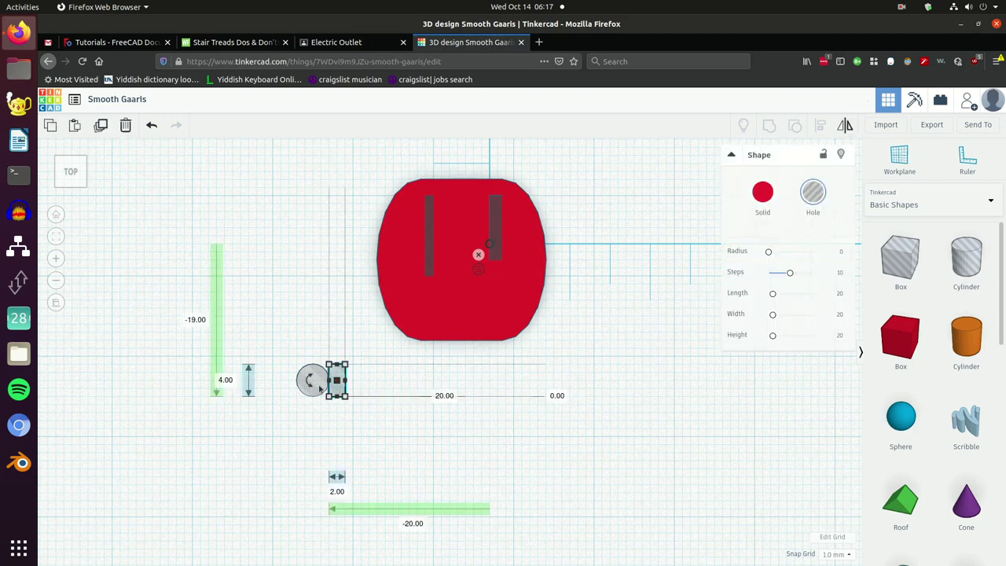
pyautogui.click(314, 385)
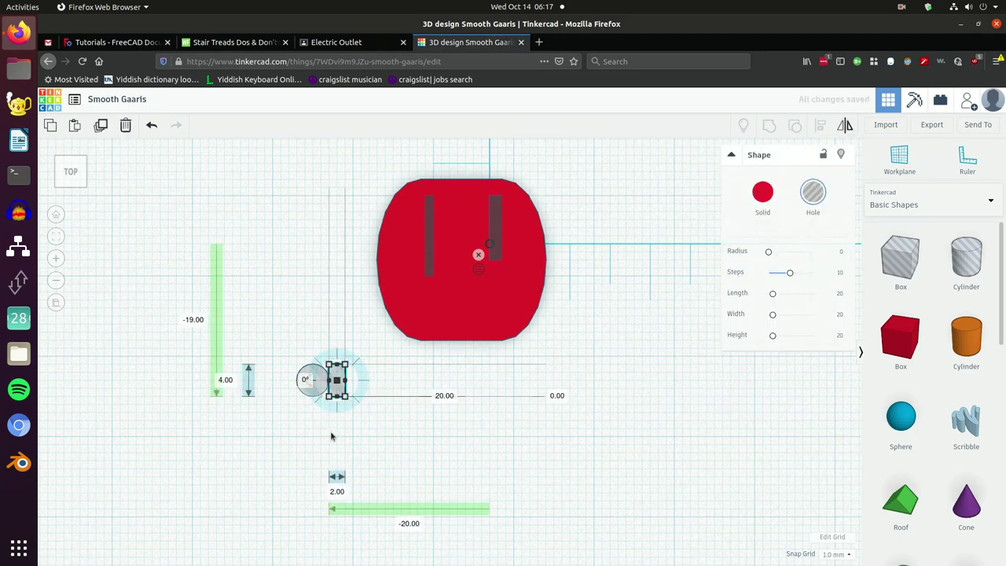
pyautogui.click(355, 436)
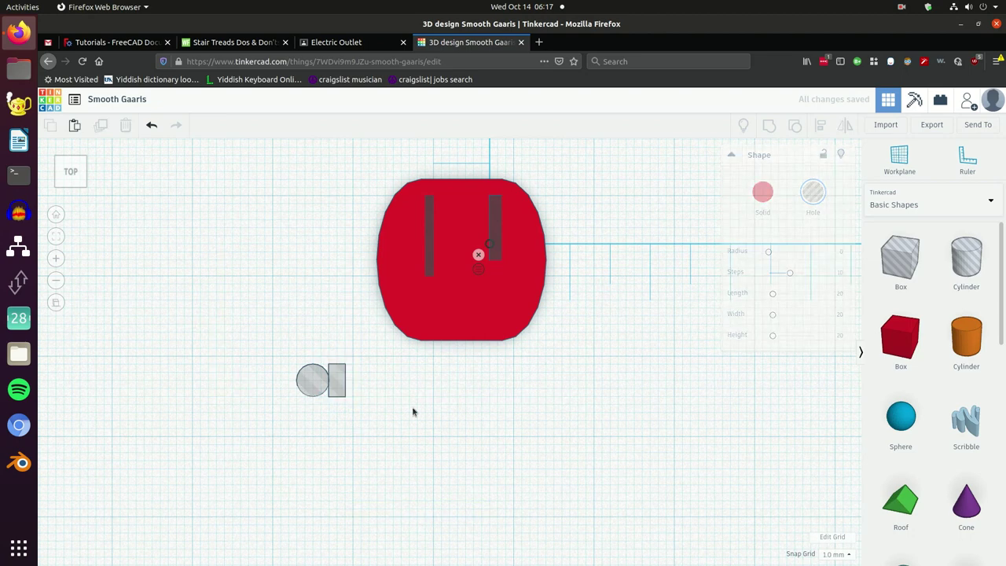
pyautogui.click(972, 172)
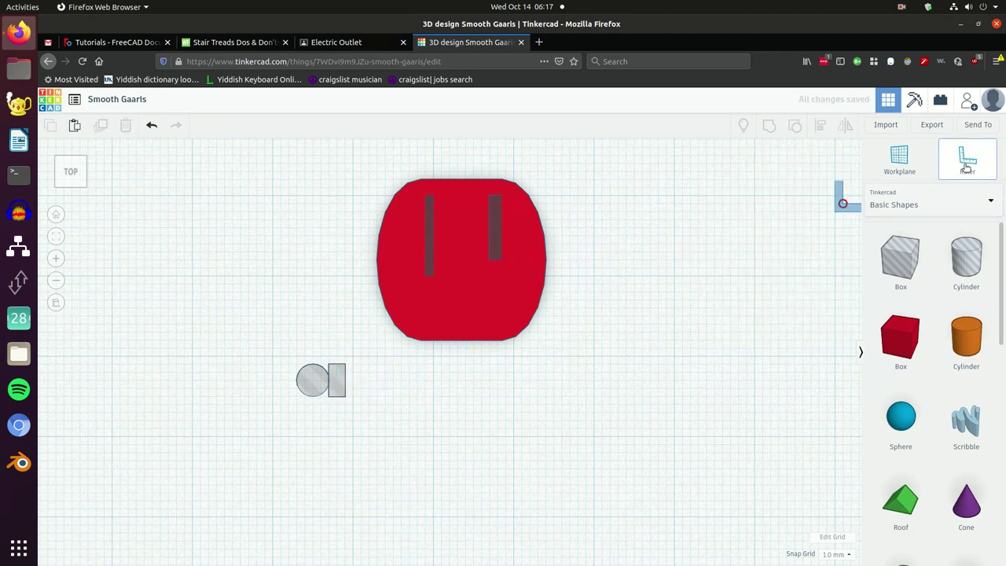
pyautogui.click(967, 166)
pyautogui.click(340, 382)
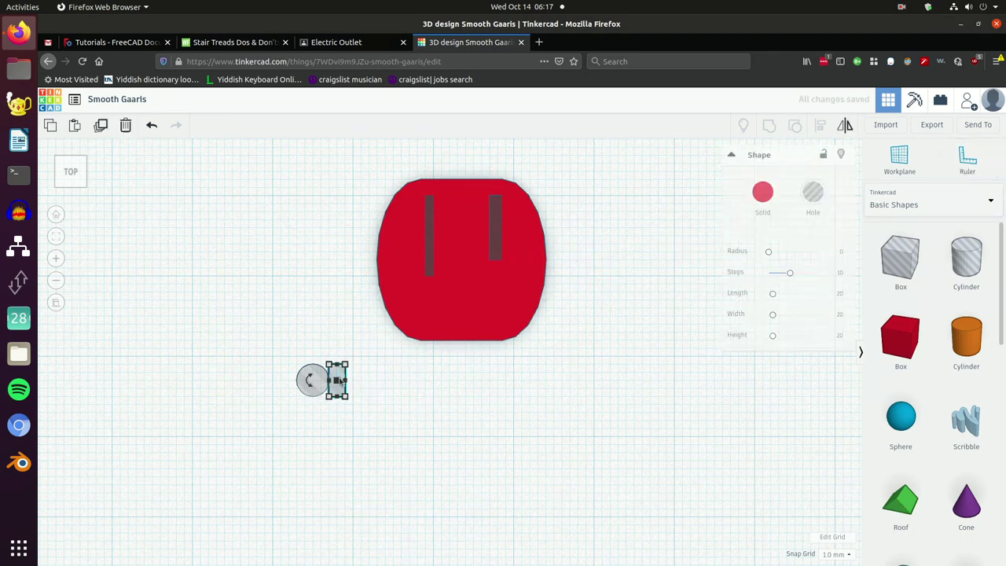
pyautogui.moveTo(310, 382)
pyautogui.mouseDown()
pyautogui.moveTo(338, 405)
pyautogui.moveTo(353, 372)
pyautogui.moveTo(329, 348)
pyautogui.moveTo(323, 385)
pyautogui.mouseUp()
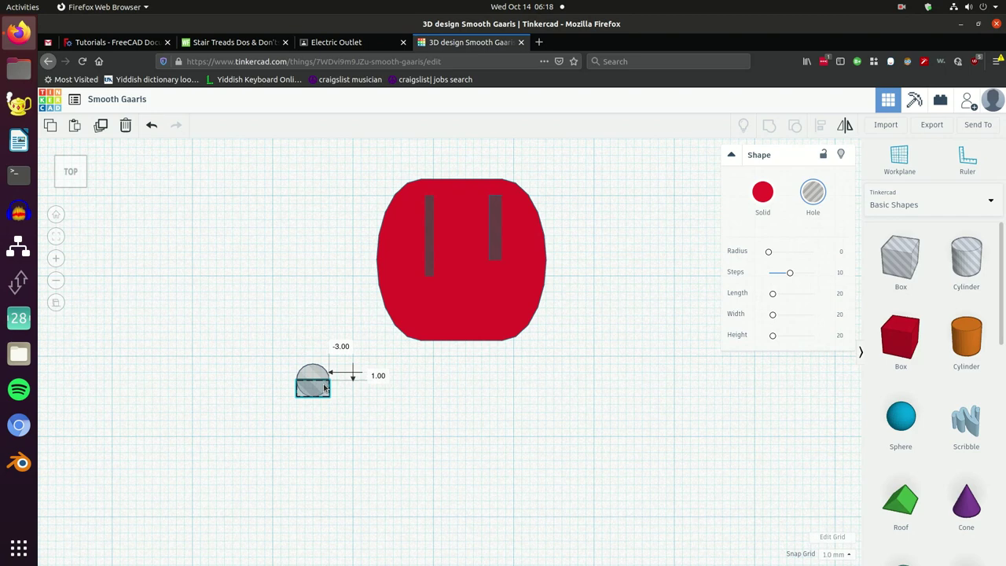
pyautogui.click(363, 401)
# Step: Group the circle and box into a half-round hole and move it below the slots
pyautogui.moveTo(357, 411); pyautogui.dragTo(241, 343)
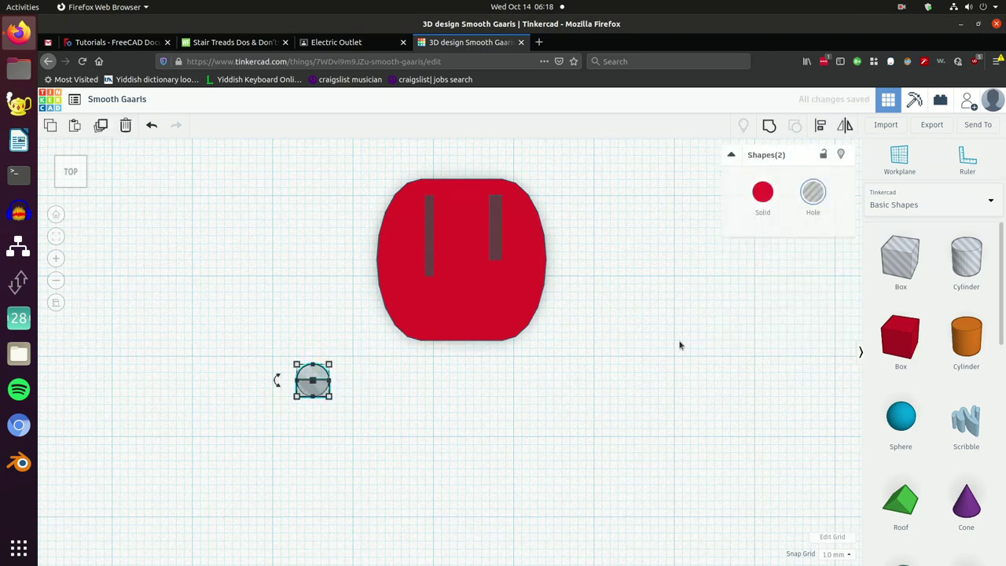
pyautogui.click(774, 129)
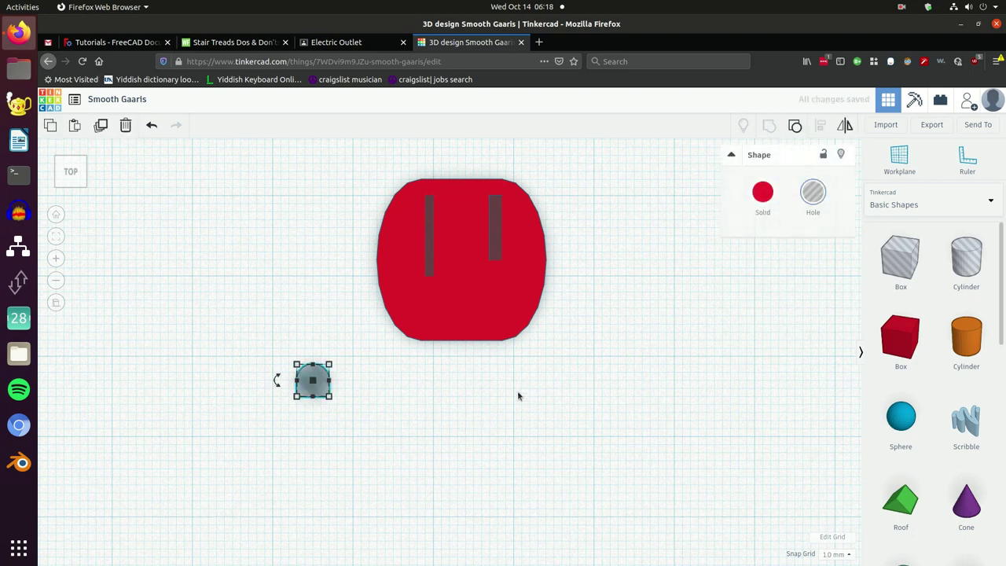
pyautogui.click(491, 422)
pyautogui.moveTo(309, 386); pyautogui.dragTo(452, 317)
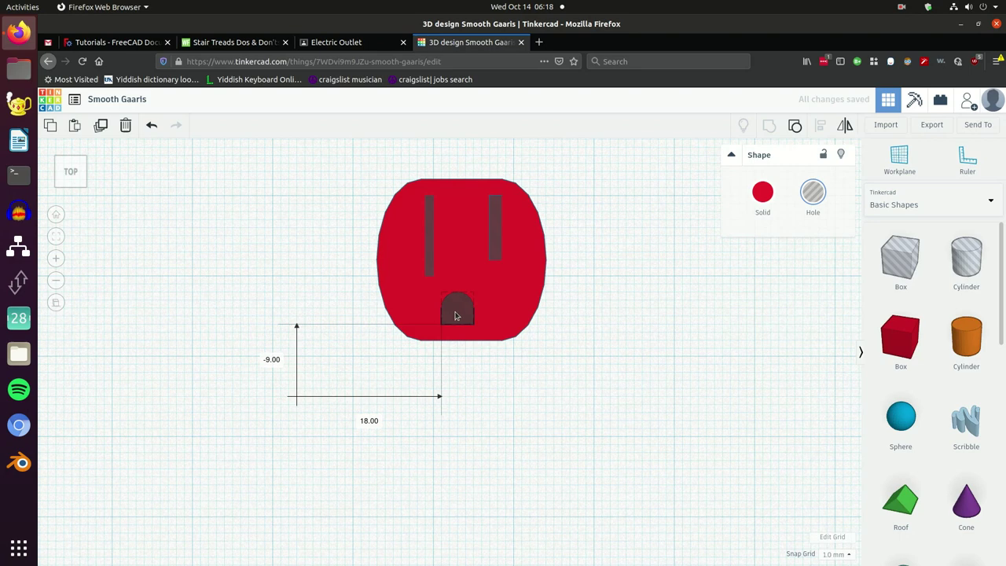
pyautogui.click(456, 316)
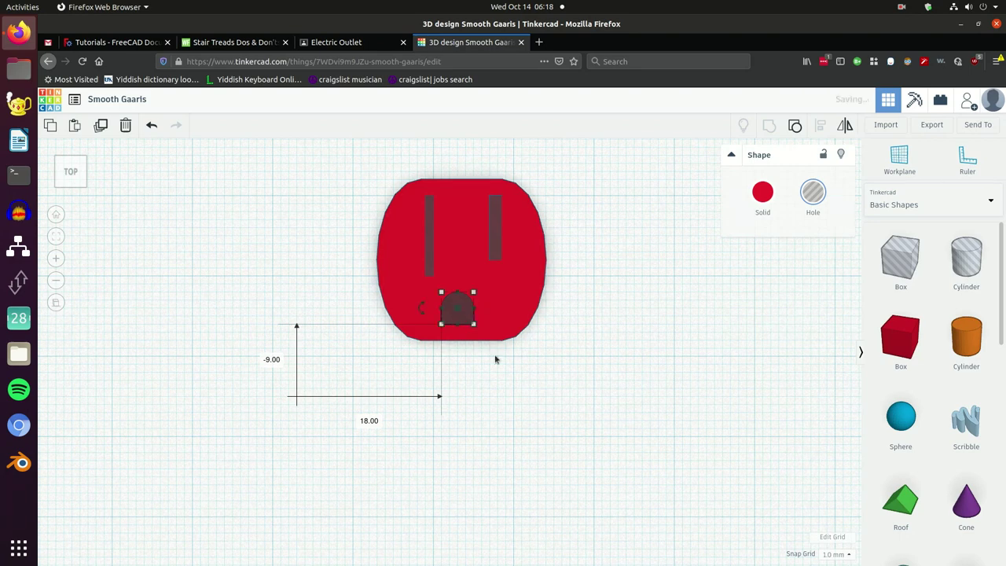
pyautogui.click(532, 349)
pyautogui.hotkey('ctrl', 'a')
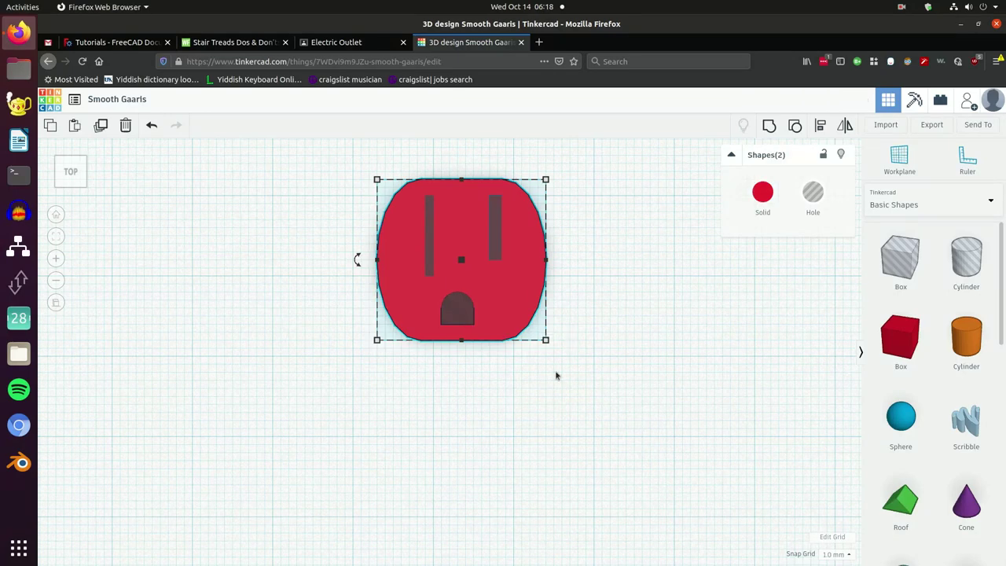
# Step: Centre the ground hole horizontally on the outlet body with Align
pyautogui.click(822, 127)
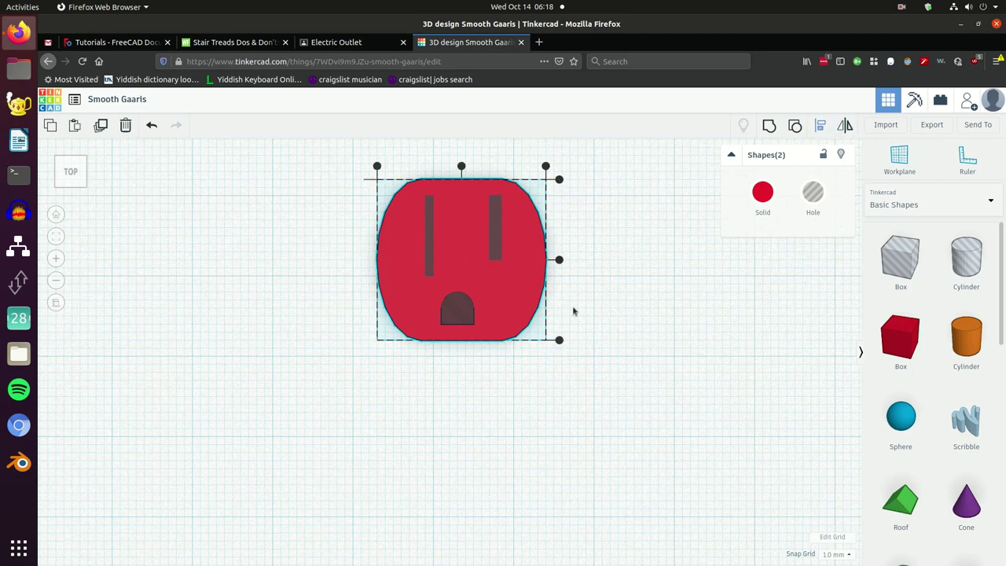
pyautogui.click(462, 166)
pyautogui.click(394, 472)
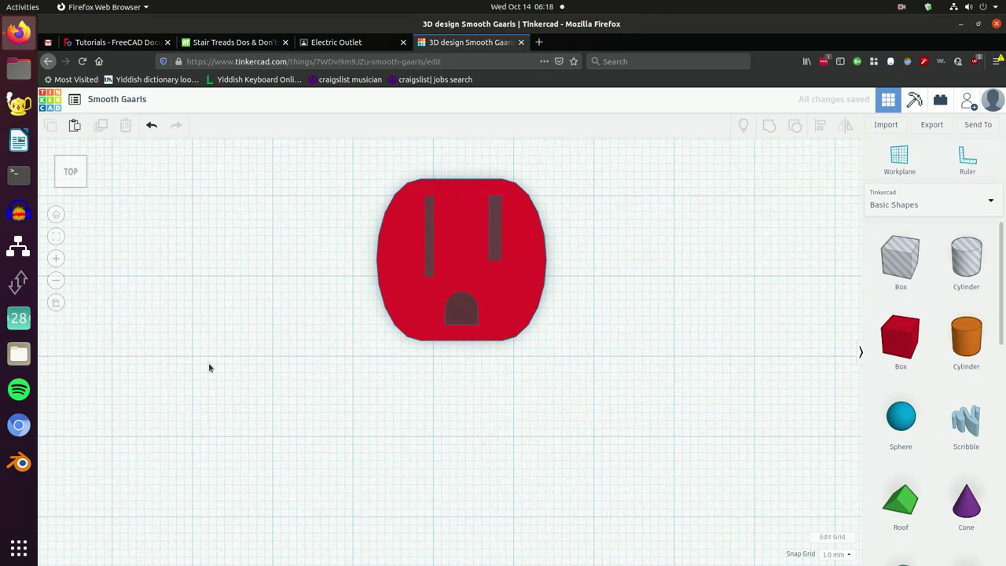
# Step: Select the body and all three holes and group them into one outlet shape
pyautogui.moveTo(511, 416); pyautogui.dragTo(492, 385, button='middle')
pyautogui.moveTo(493, 385); pyautogui.dragTo(453, 353, button='right')
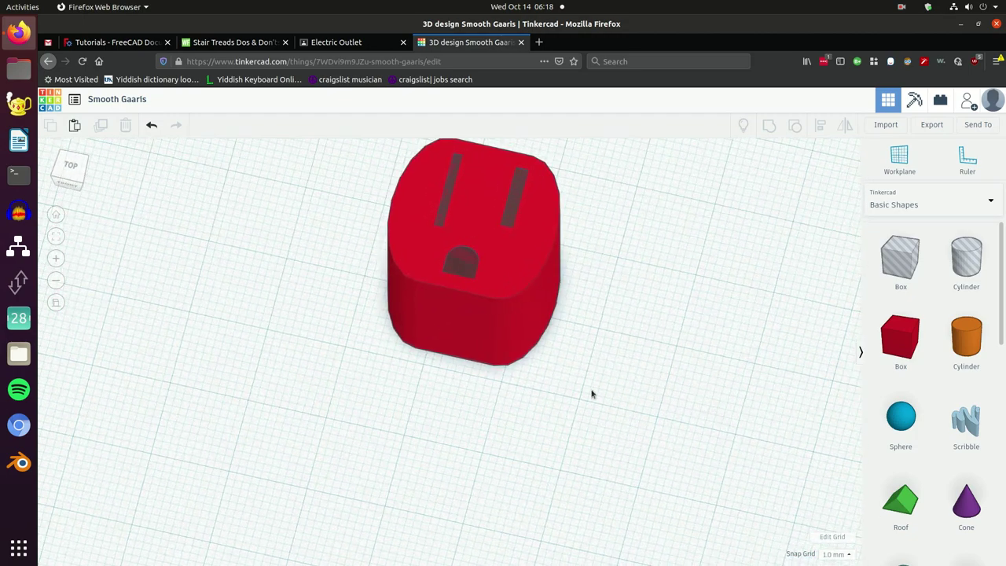
pyautogui.moveTo(621, 387); pyautogui.dragTo(356, 140)
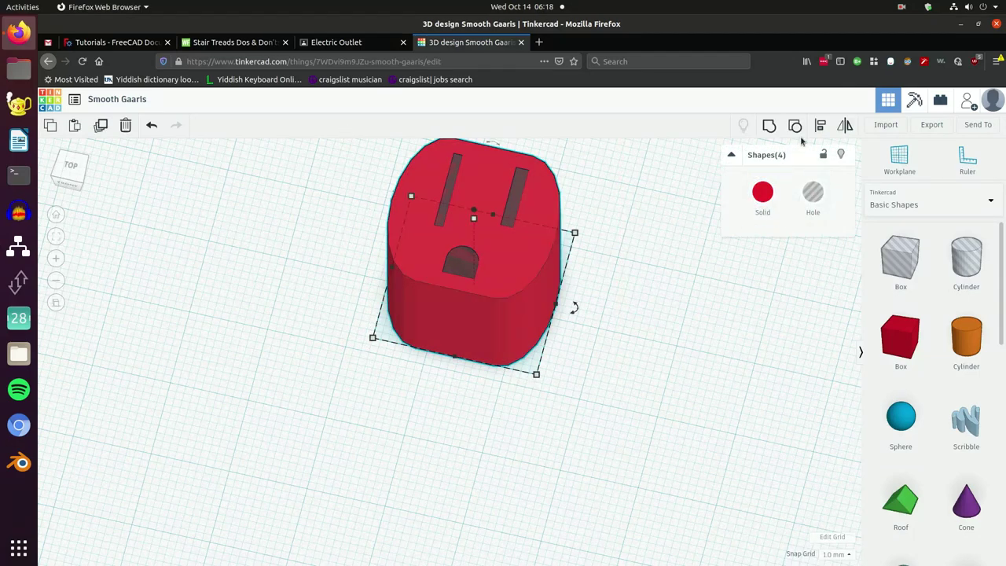
pyautogui.click(770, 126)
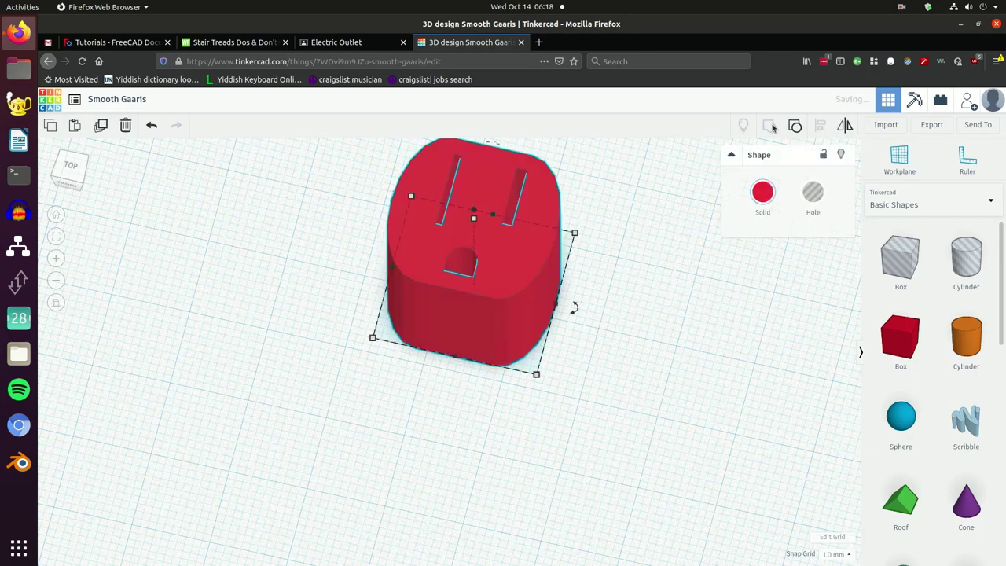
# Step: Lower the grouped outlet block from 20 mm to 3 mm tall
pyautogui.moveTo(400, 283); pyautogui.dragTo(433, 353, button='right')
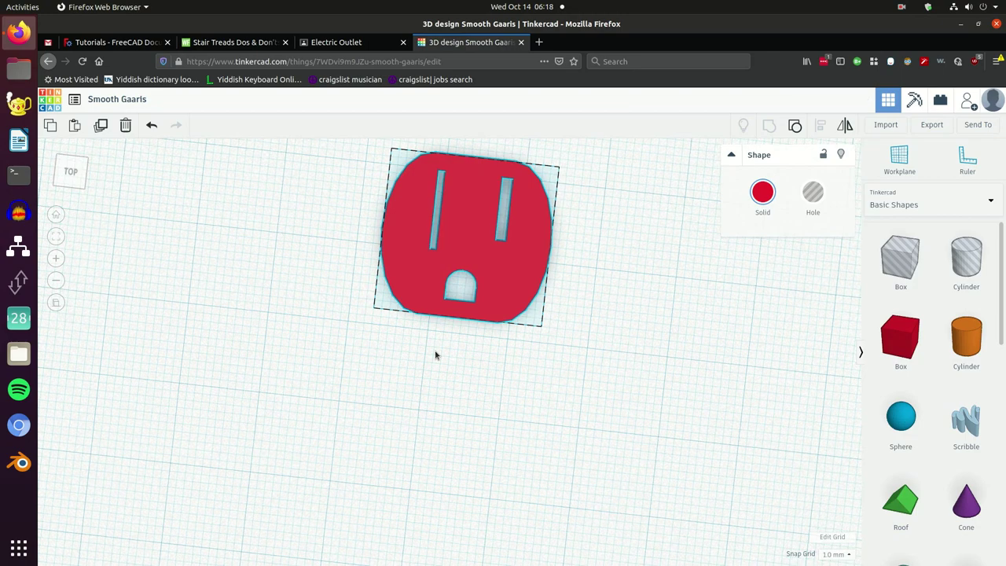
pyautogui.moveTo(435, 355); pyautogui.dragTo(398, 247, button='right')
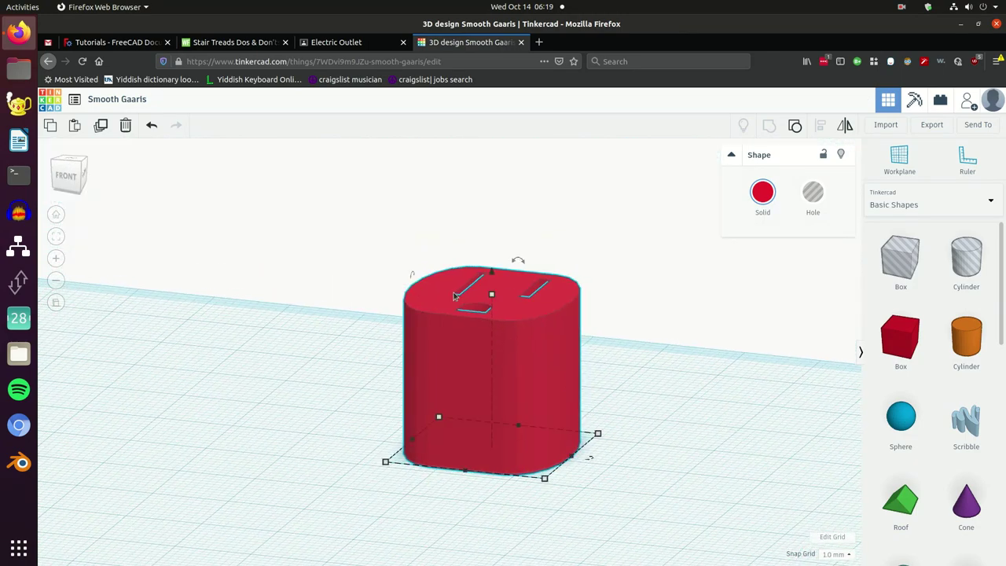
pyautogui.moveTo(488, 295); pyautogui.dragTo(483, 434)
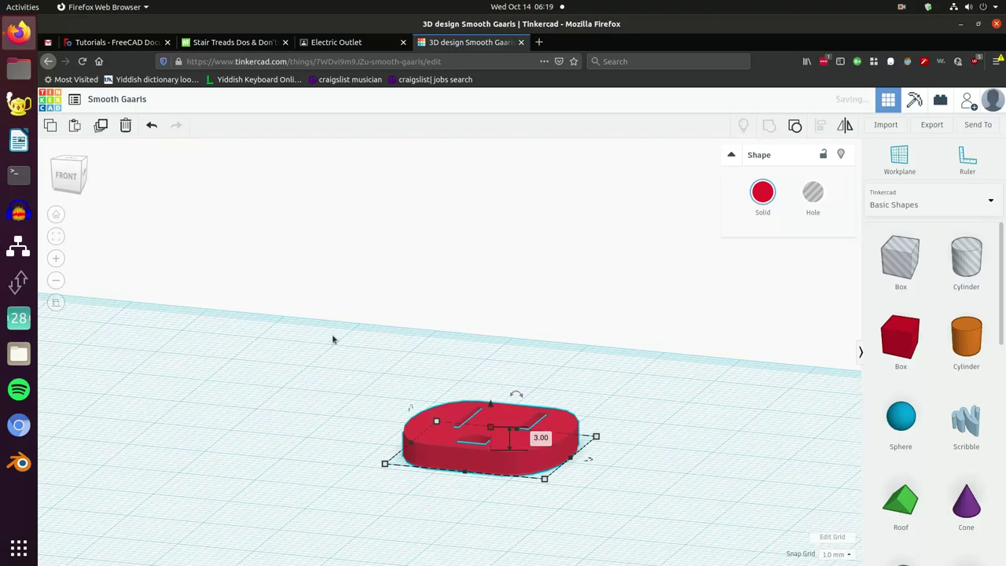
pyautogui.click(306, 356)
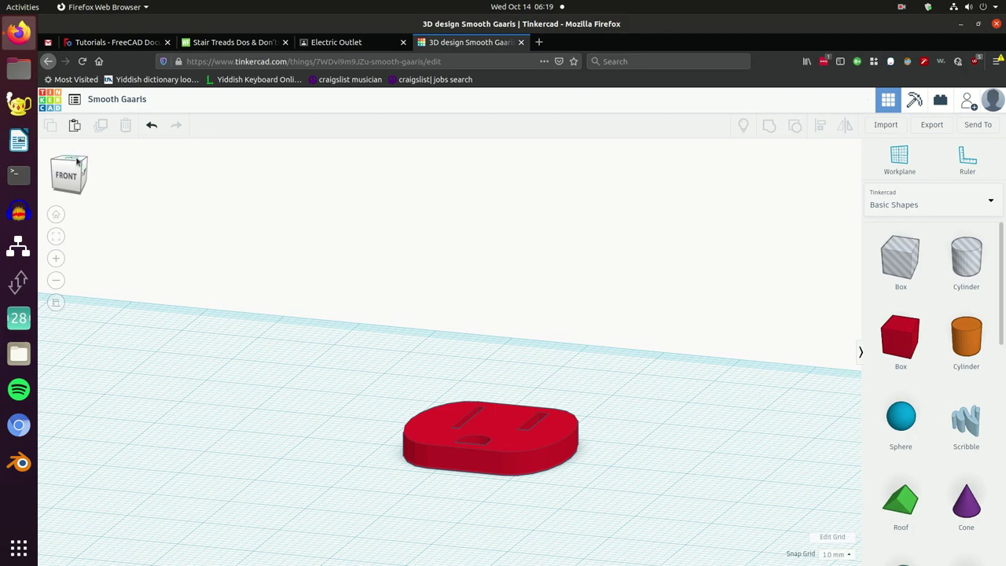
# Step: Switch to Top view and move the outlet plate down and right on the workplane
pyautogui.click(56, 217)
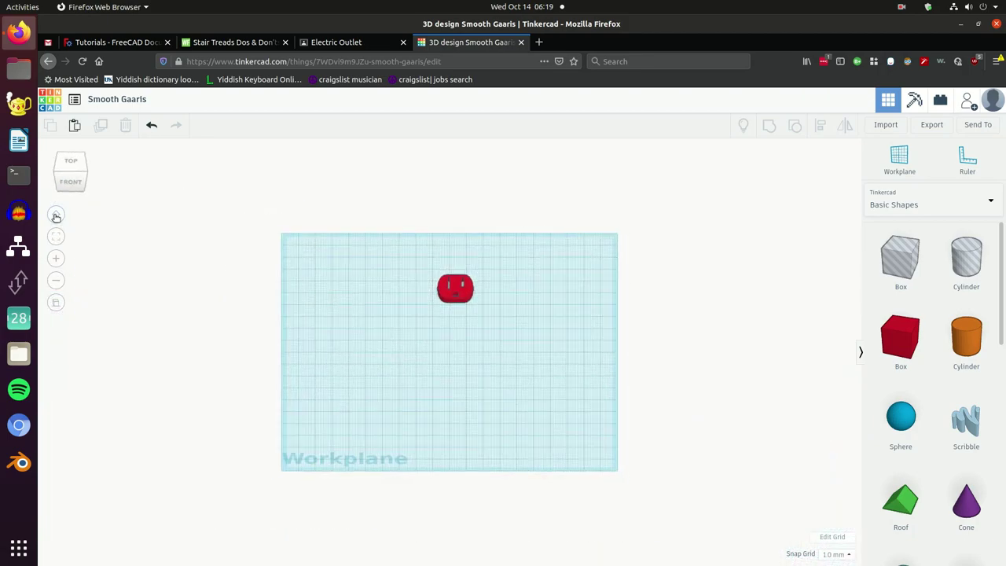
pyautogui.click(76, 163)
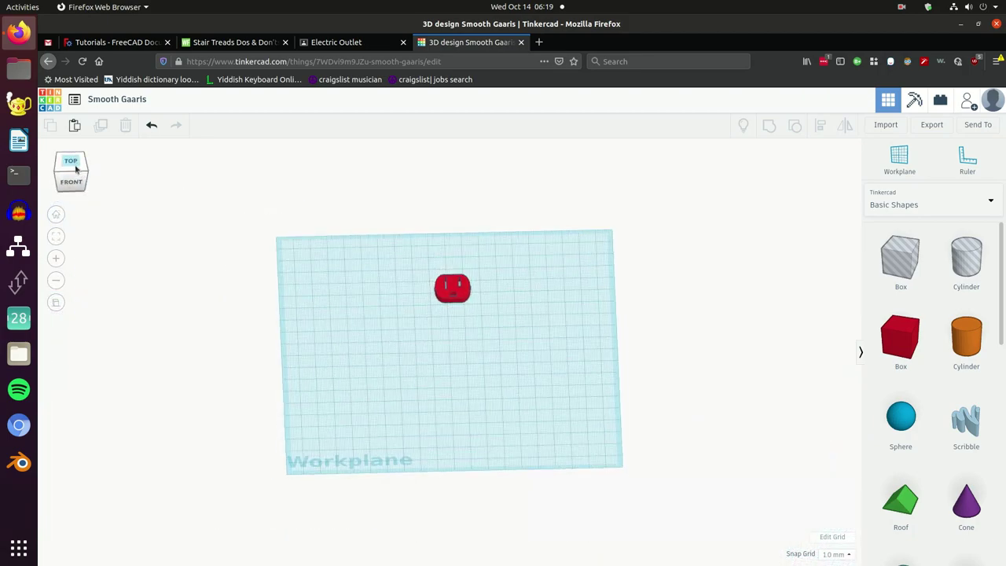
pyautogui.scroll(2, 475, 285)
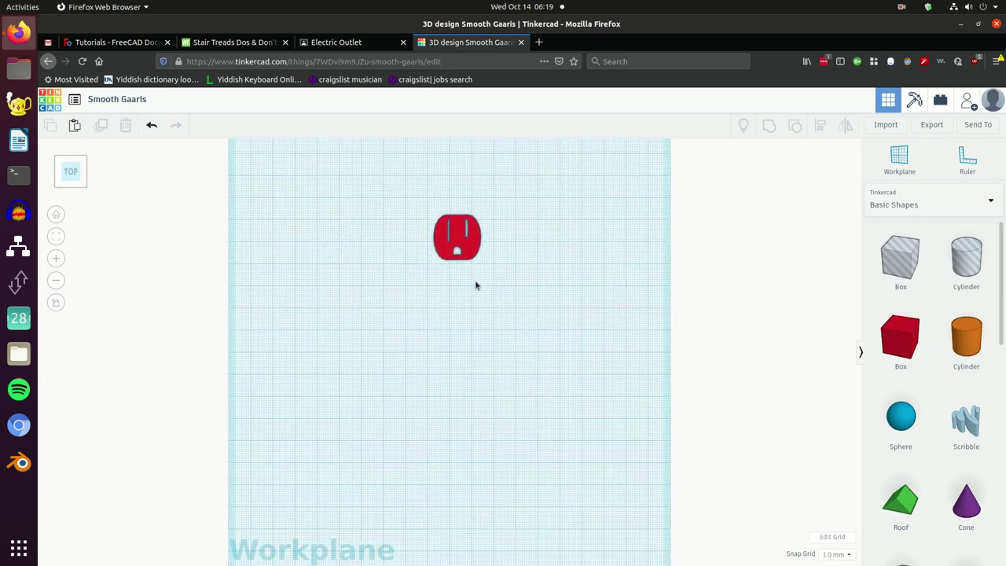
pyautogui.scroll(3, 475, 285)
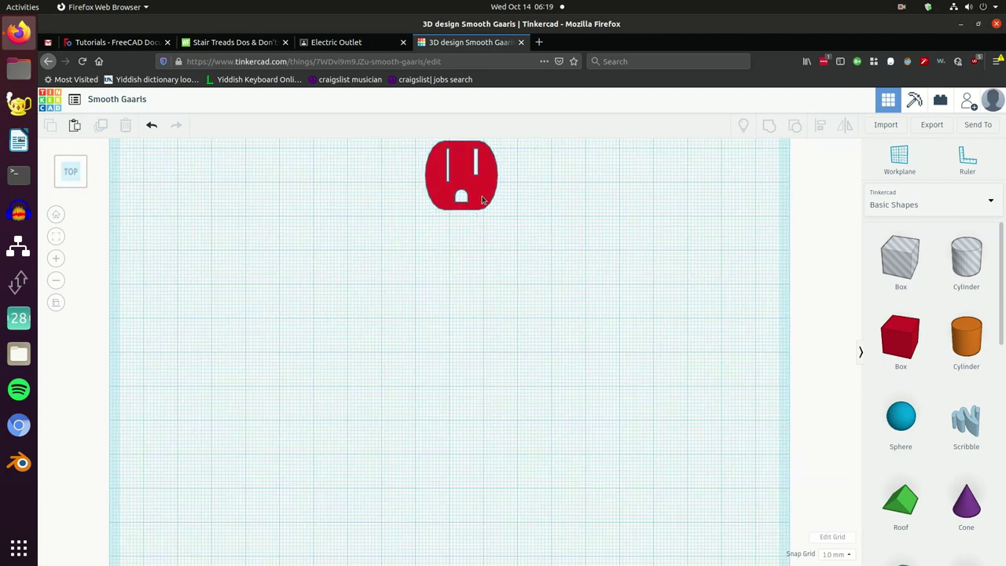
pyautogui.moveTo(483, 199); pyautogui.dragTo(511, 258)
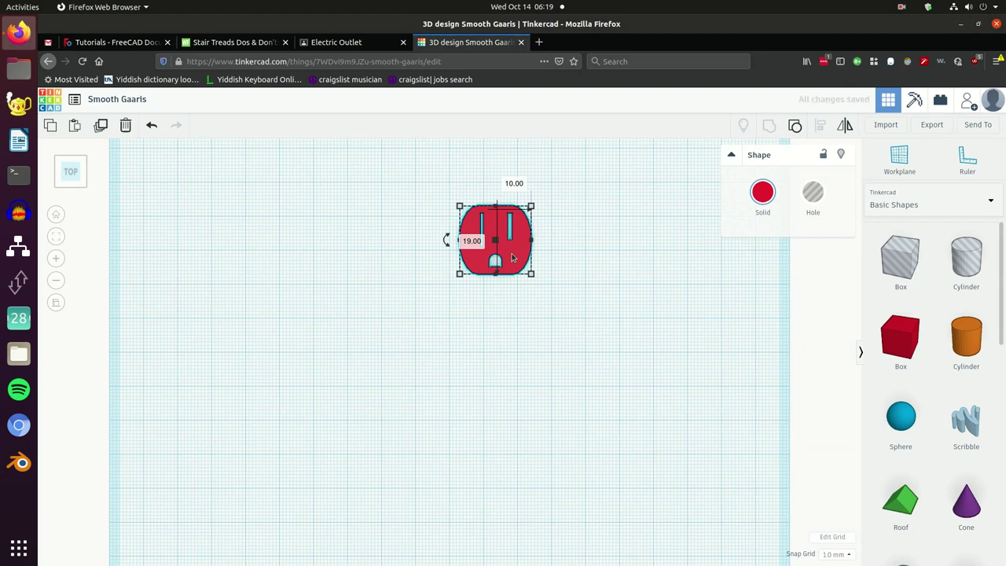
pyautogui.click(606, 233)
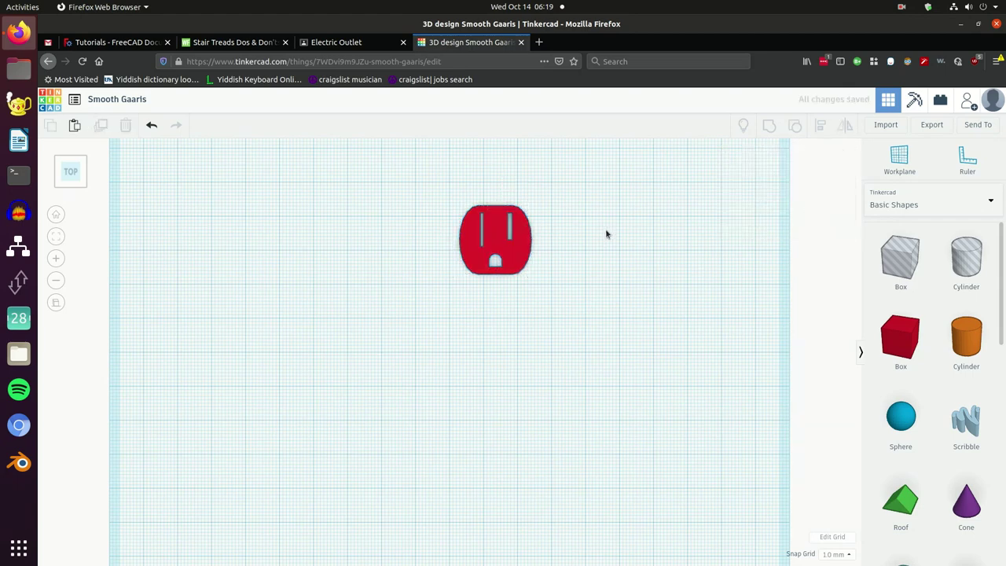
# Step: Duplicate the outlet plate twice, placing one copy below and the other off to the right
pyautogui.click(525, 253)
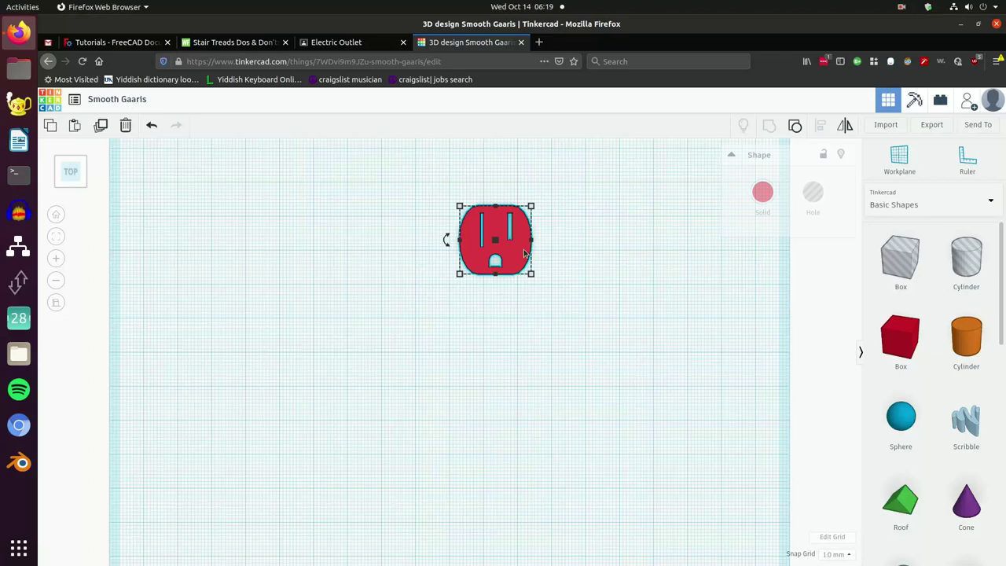
pyautogui.click(100, 128)
pyautogui.moveTo(507, 253); pyautogui.dragTo(508, 335)
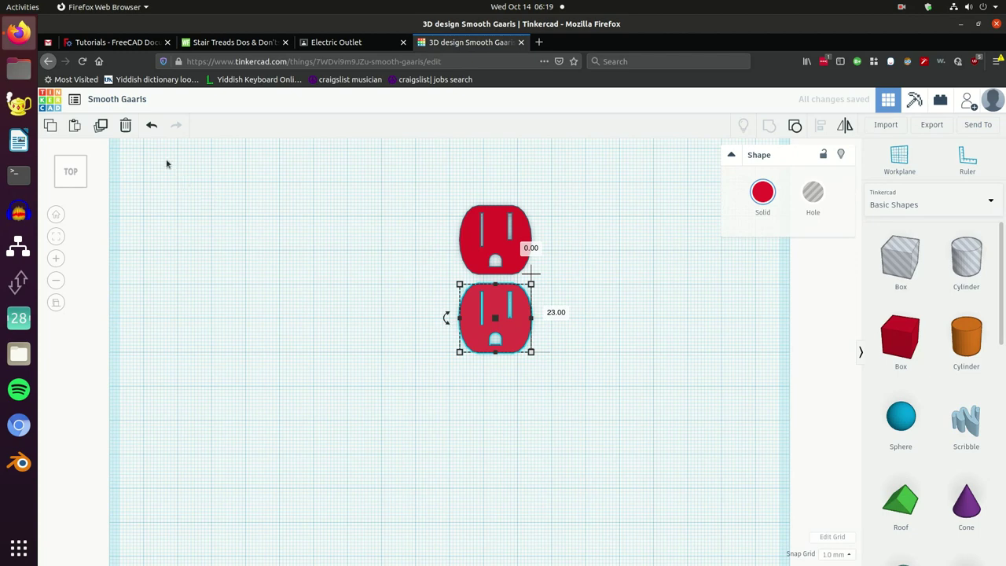
pyautogui.click(102, 127)
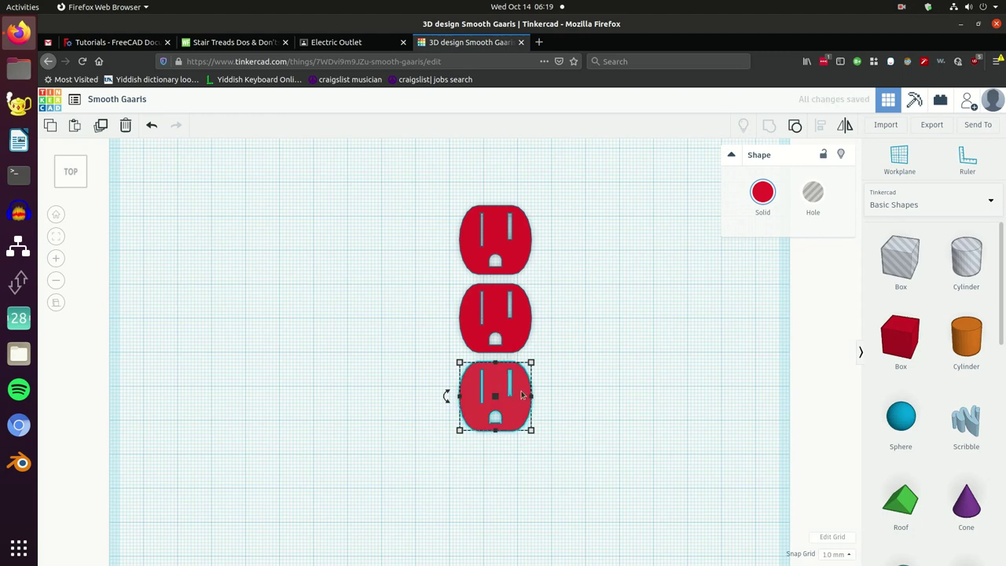
pyautogui.moveTo(521, 396); pyautogui.dragTo(753, 334)
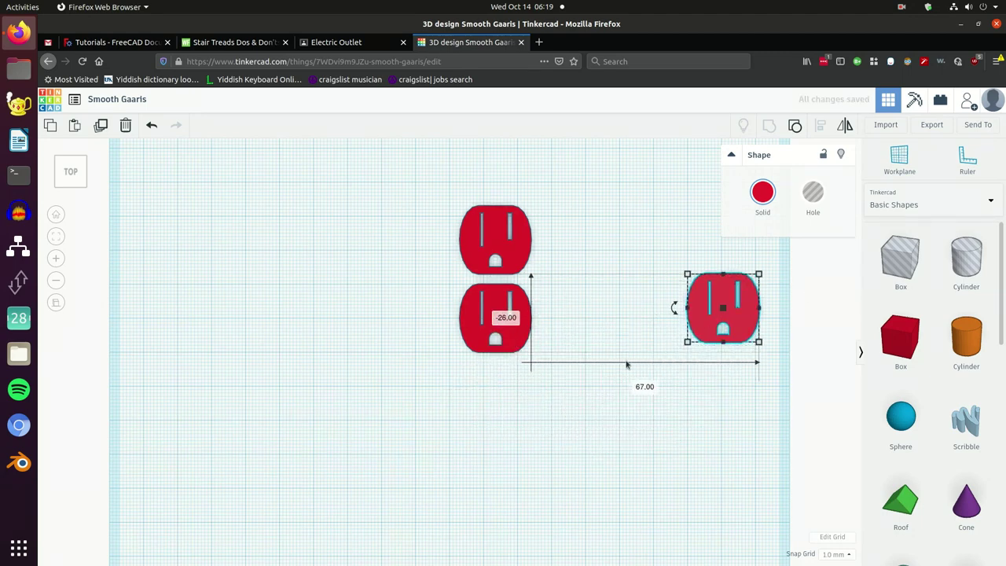
pyautogui.scroll(3, 558, 336)
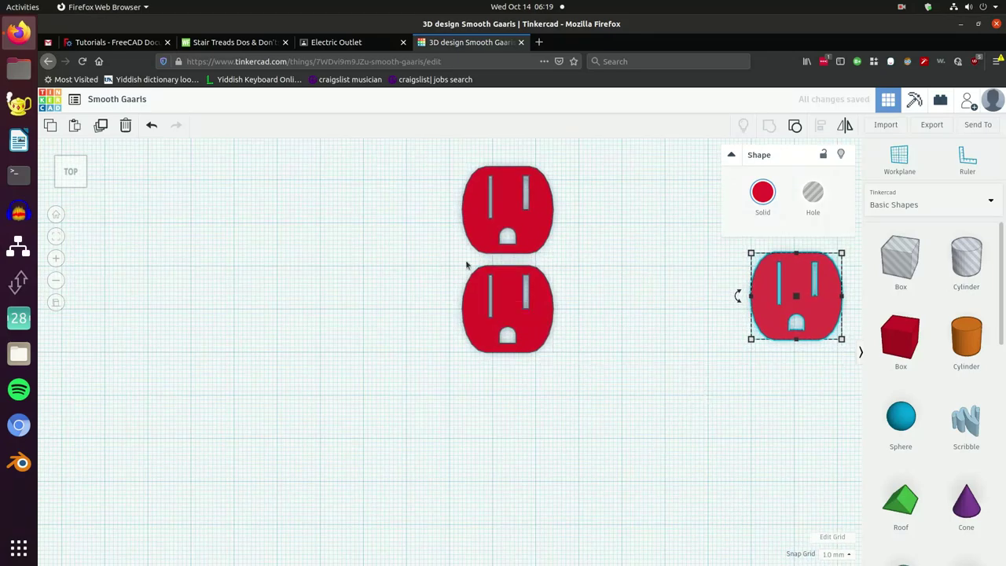
pyautogui.click(501, 275)
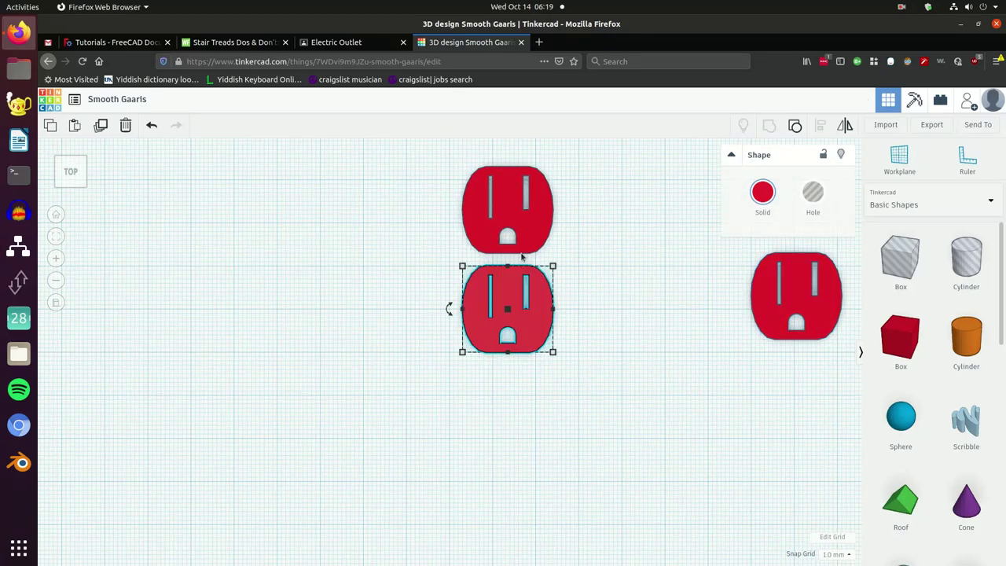
# Step: Place a new box between the stacked outlets and resize it to 13 wide by 4 long
pyautogui.click(901, 346)
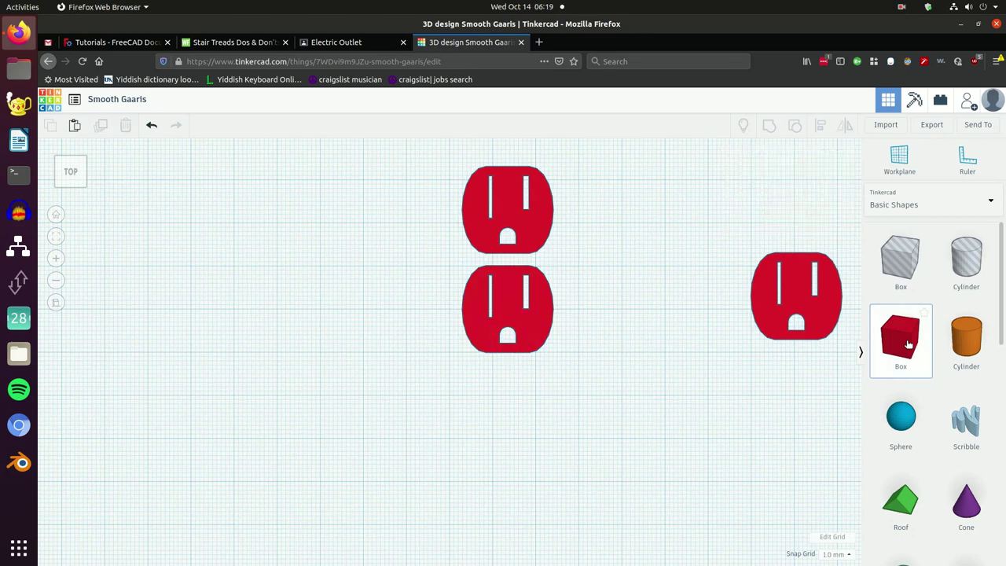
pyautogui.click(507, 262)
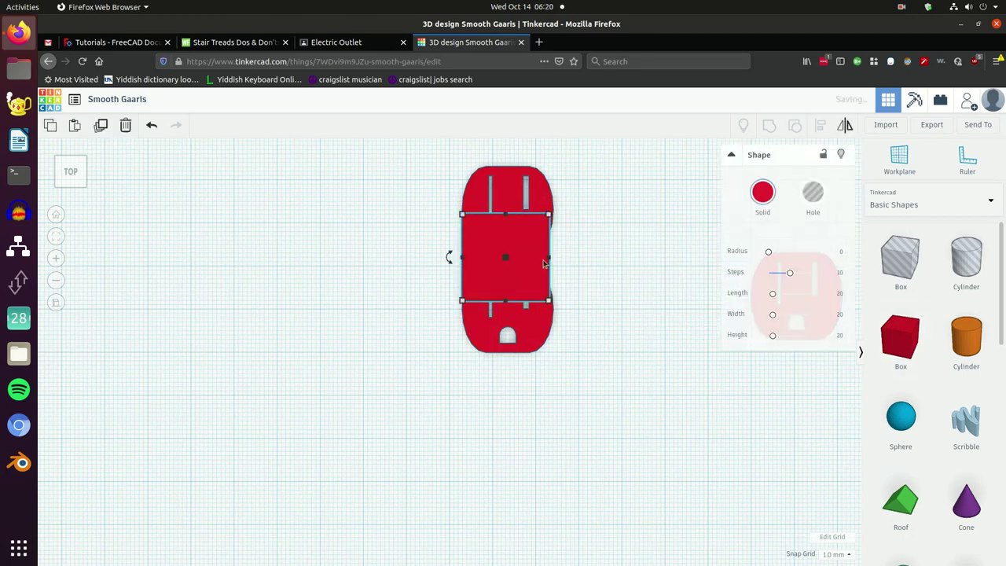
pyautogui.moveTo(548, 257); pyautogui.dragTo(537, 260)
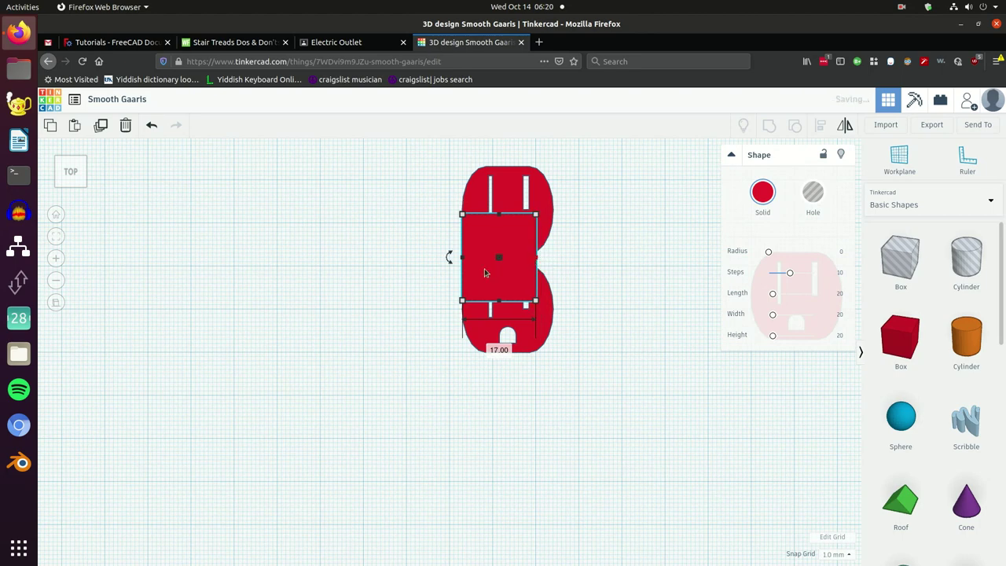
pyautogui.moveTo(463, 261); pyautogui.dragTo(479, 265)
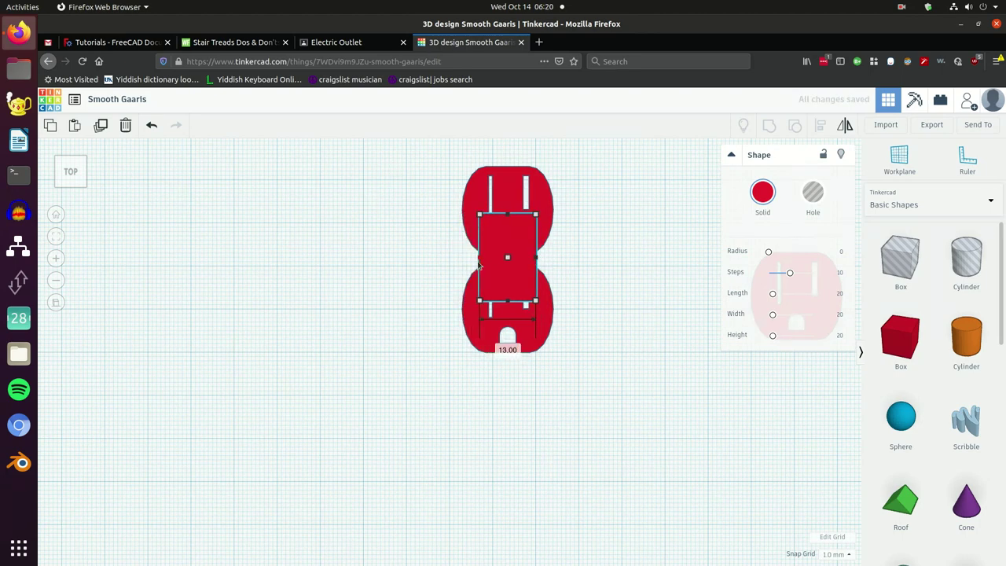
pyautogui.moveTo(507, 215); pyautogui.dragTo(511, 252)
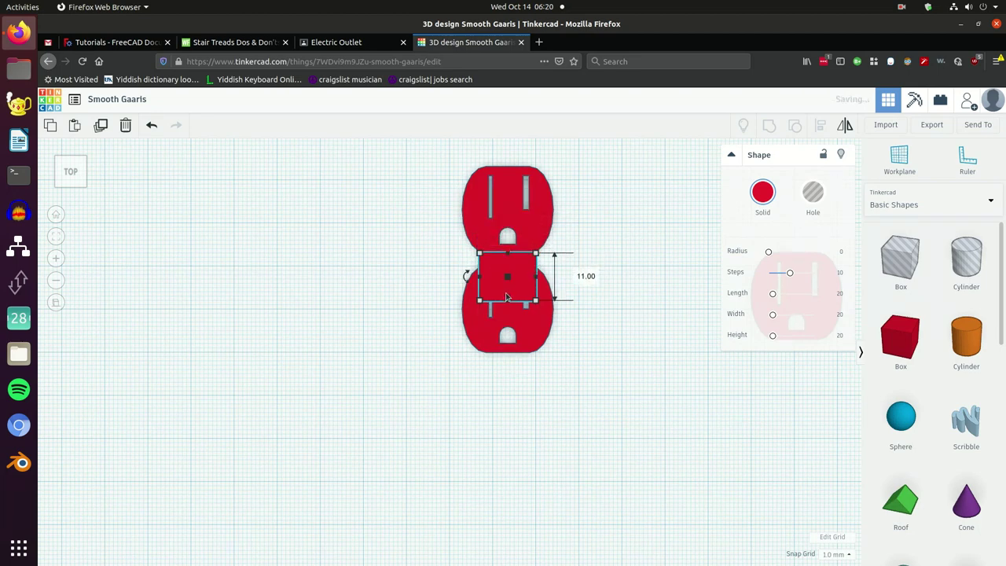
pyautogui.moveTo(508, 303); pyautogui.dragTo(513, 275)
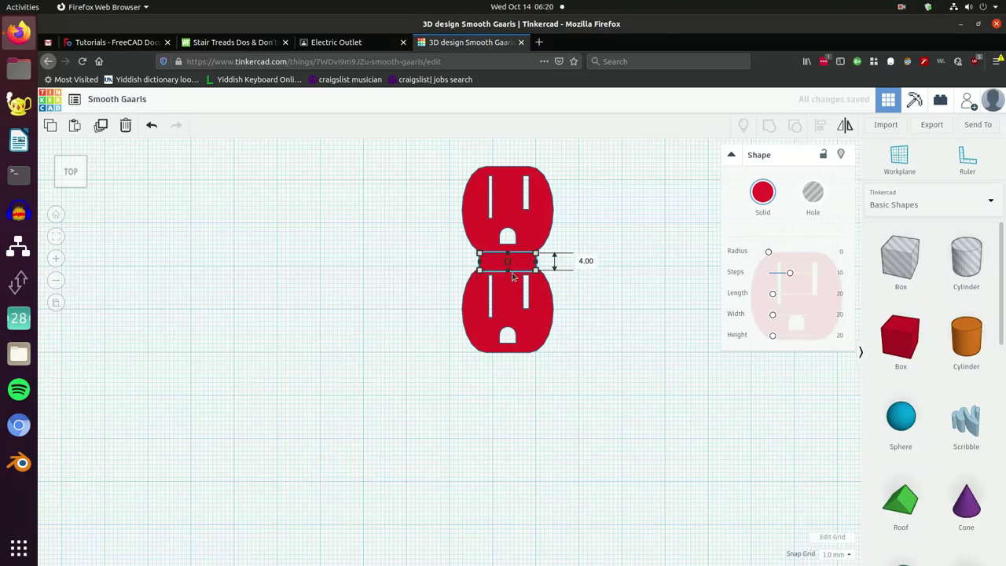
pyautogui.click(655, 308)
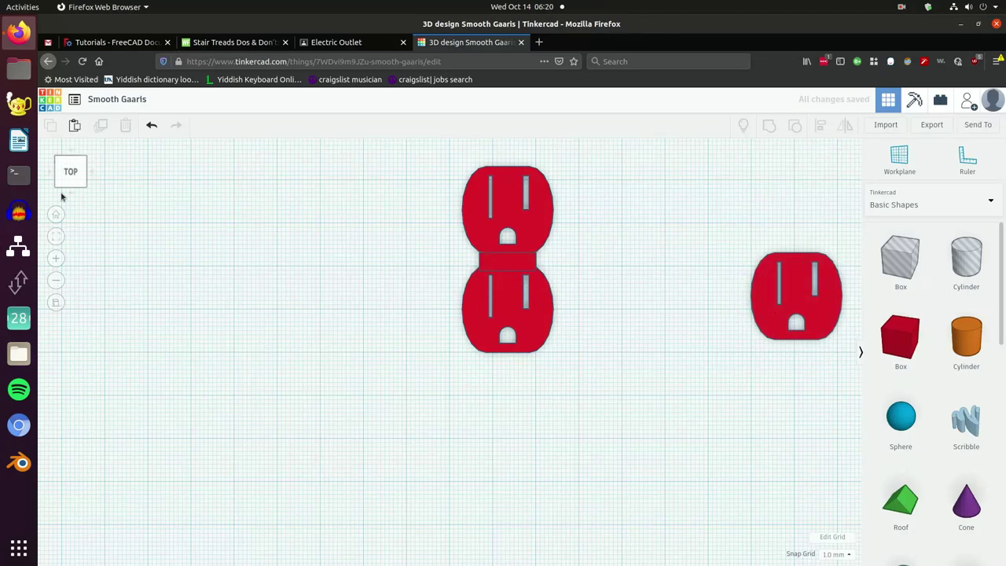
pyautogui.moveTo(73, 174); pyautogui.dragTo(177, 201)
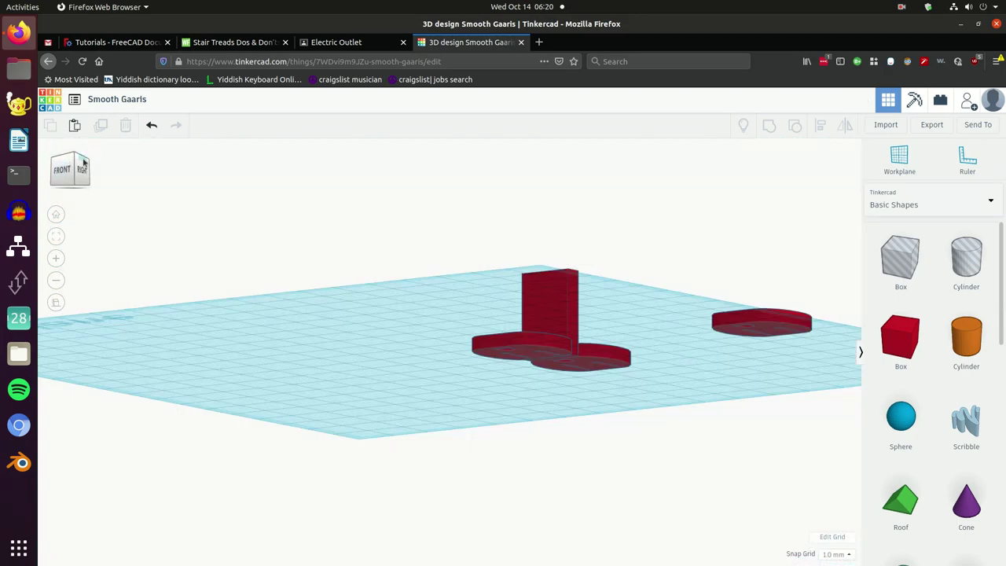
pyautogui.click(82, 170)
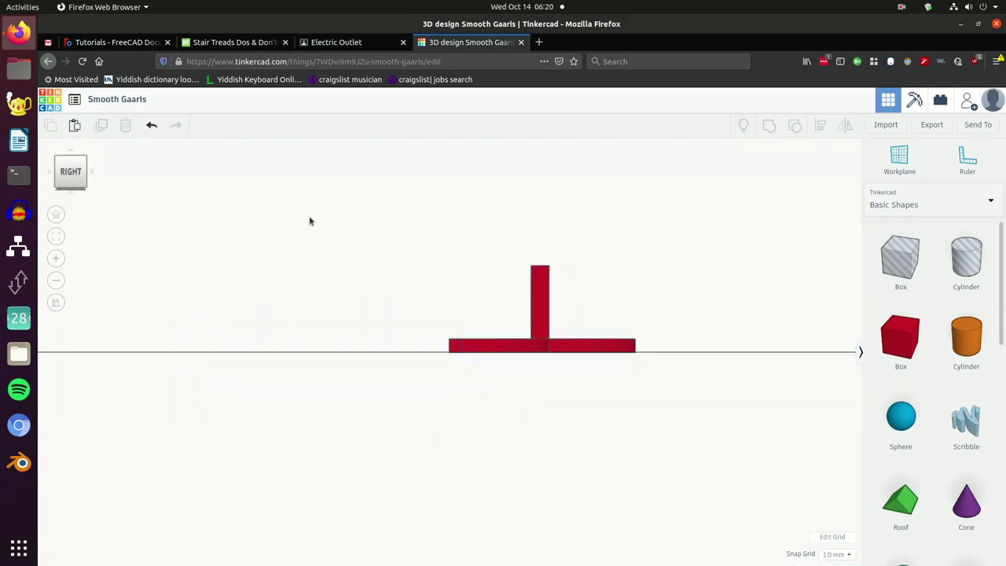
pyautogui.click(542, 272)
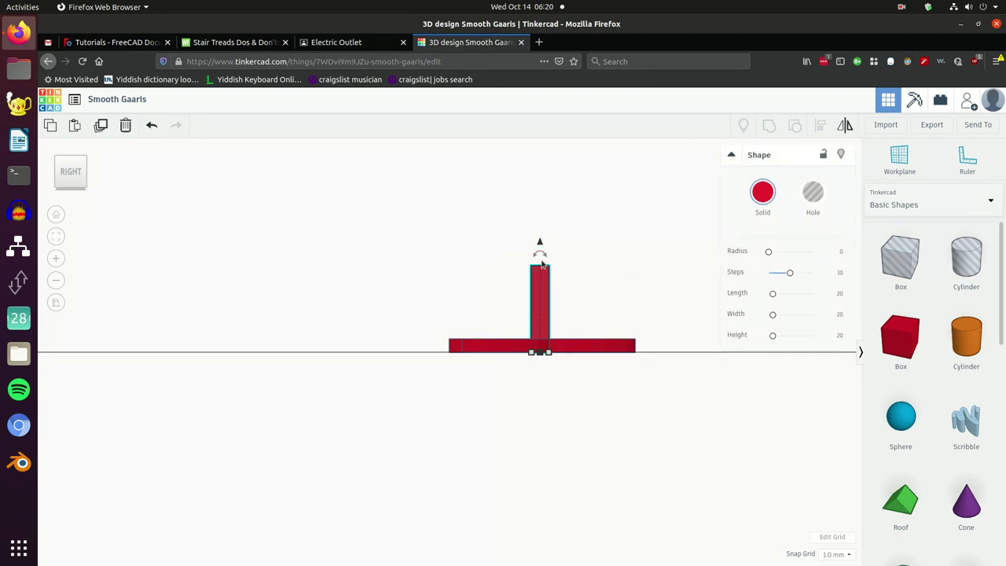
pyautogui.press('Escape')
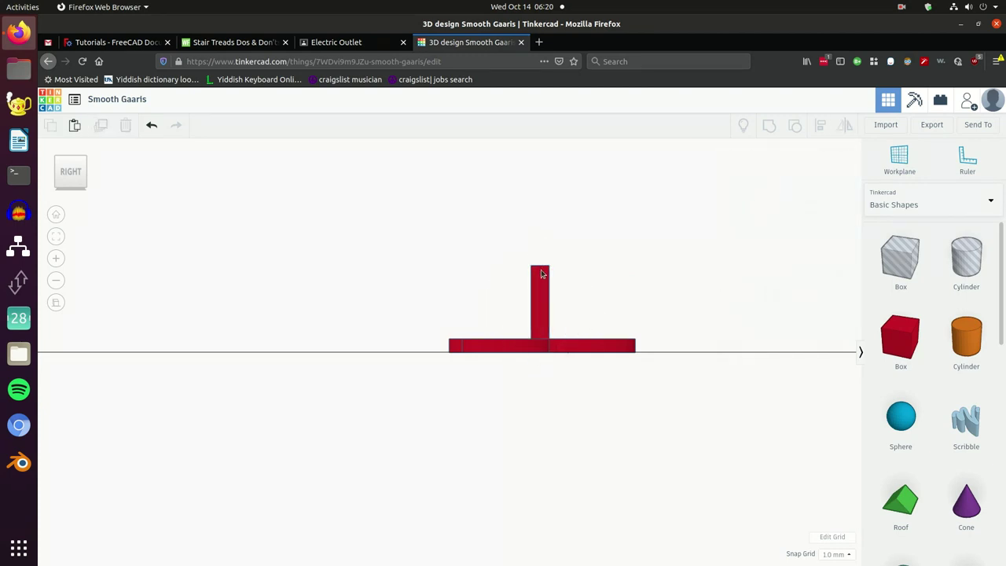
pyautogui.click(542, 272)
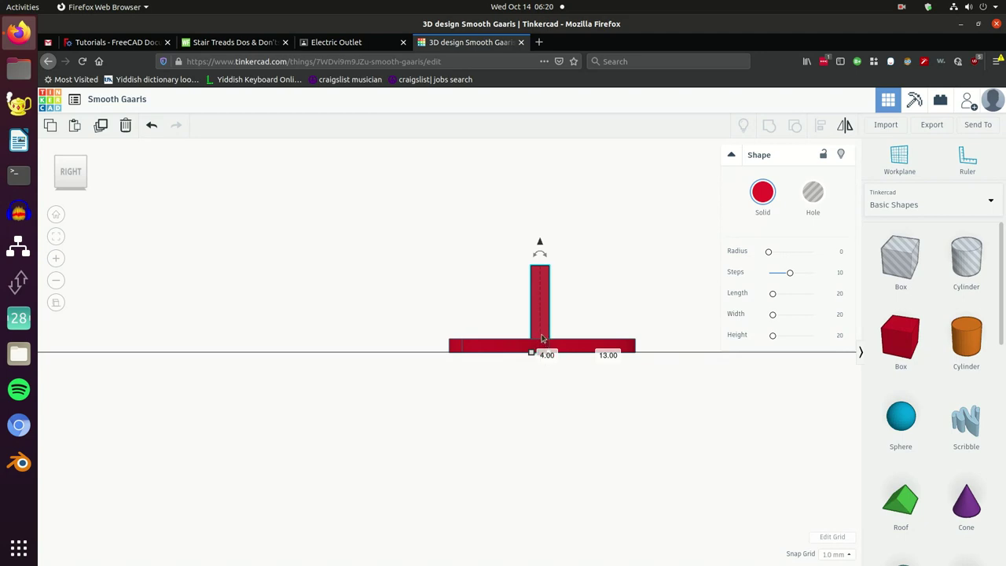
pyautogui.press('Escape')
pyautogui.click(541, 335)
pyautogui.click(541, 354)
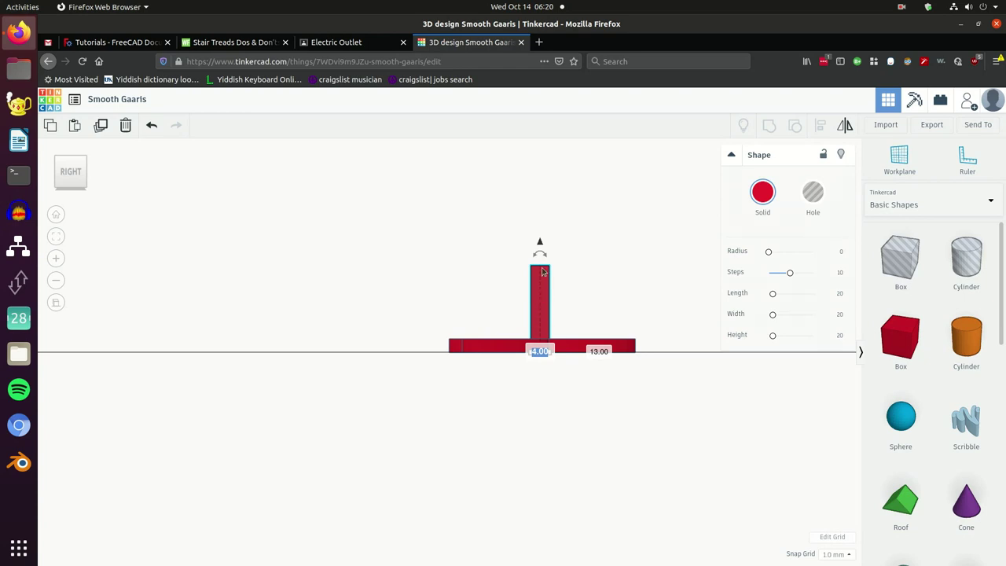
pyautogui.press('Return')
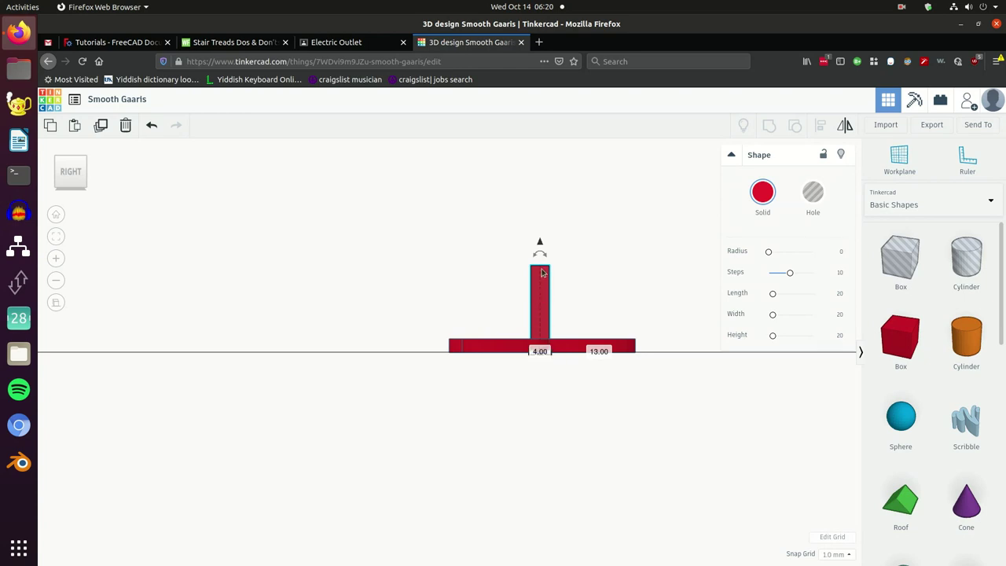
pyautogui.click(902, 9)
pyautogui.click(868, 56)
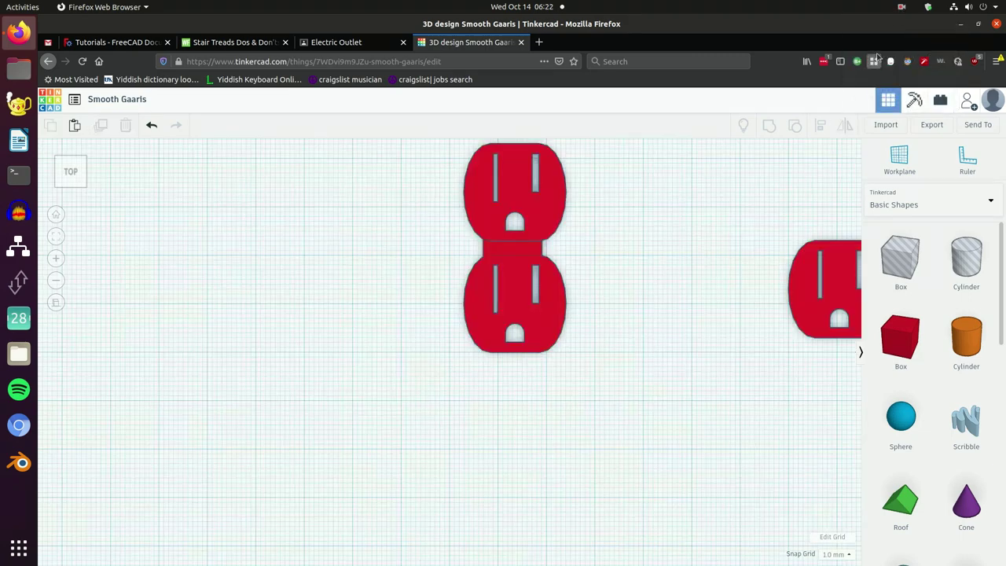
pyautogui.scroll(2, 566, 292)
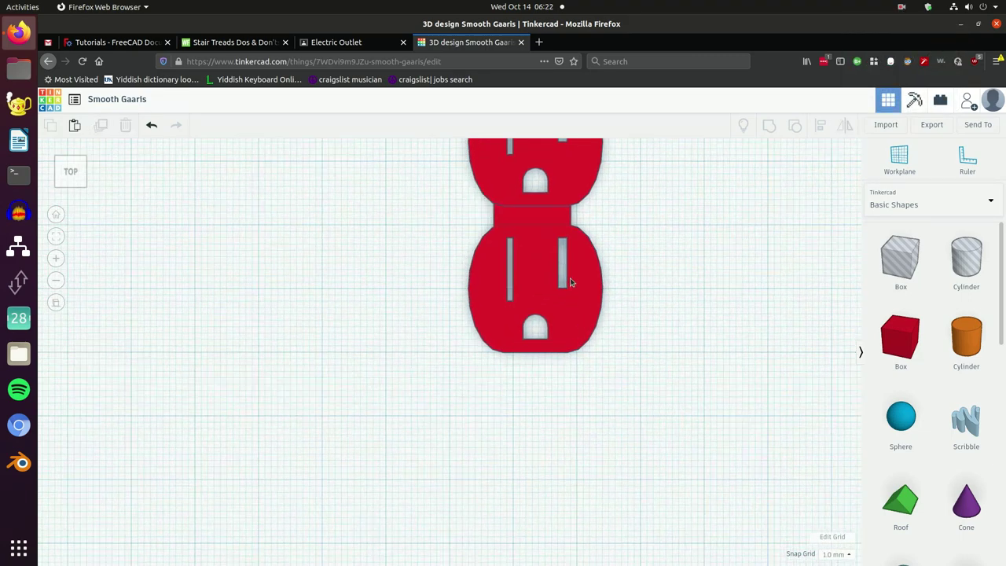
pyautogui.scroll(-1, 561, 265)
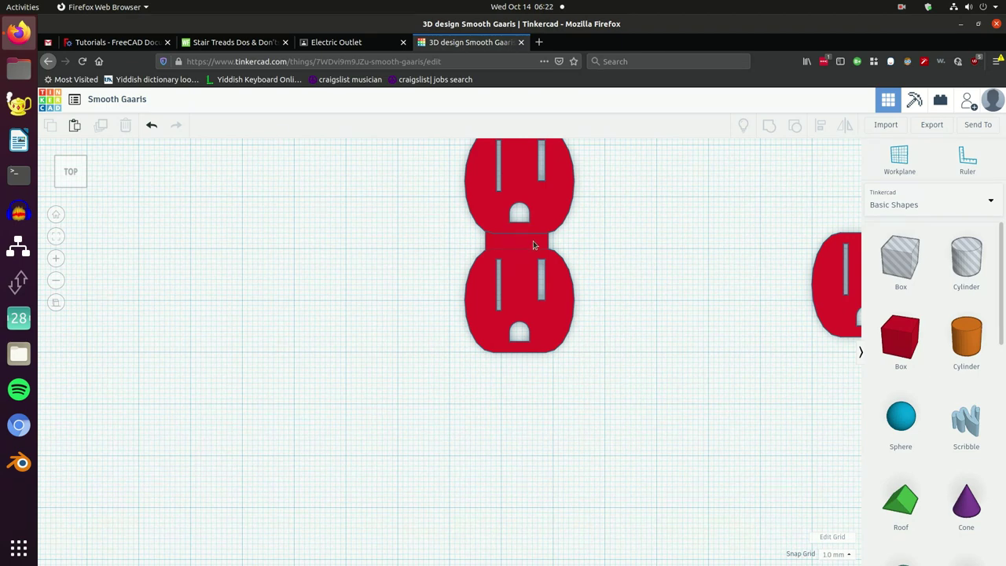
# Step: Centre the connecting bar on the upper outlet, then group both stacked outlets into one
pyautogui.click(542, 239)
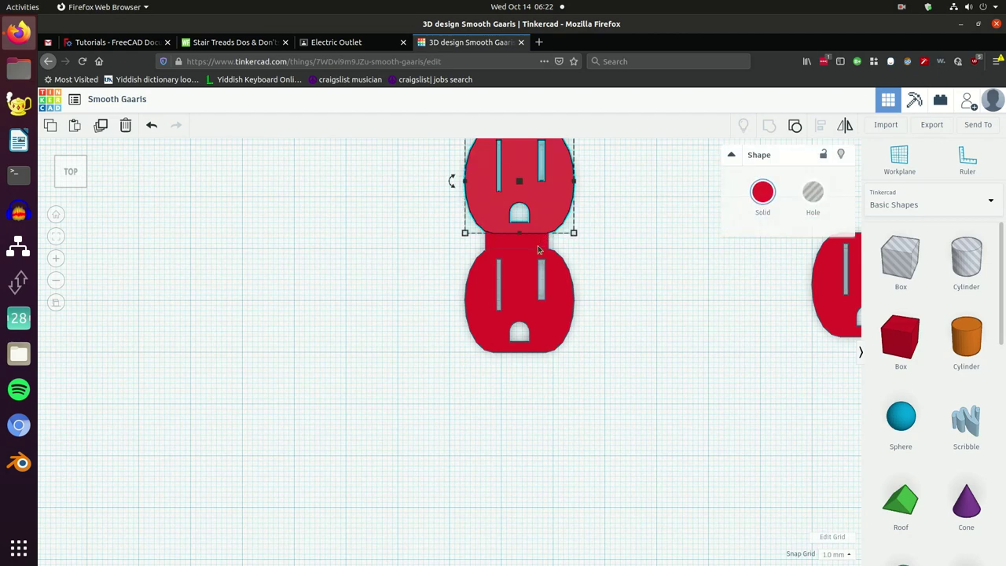
pyautogui.keyDown('shift'); pyautogui.click(542, 247); pyautogui.keyUp('shift')
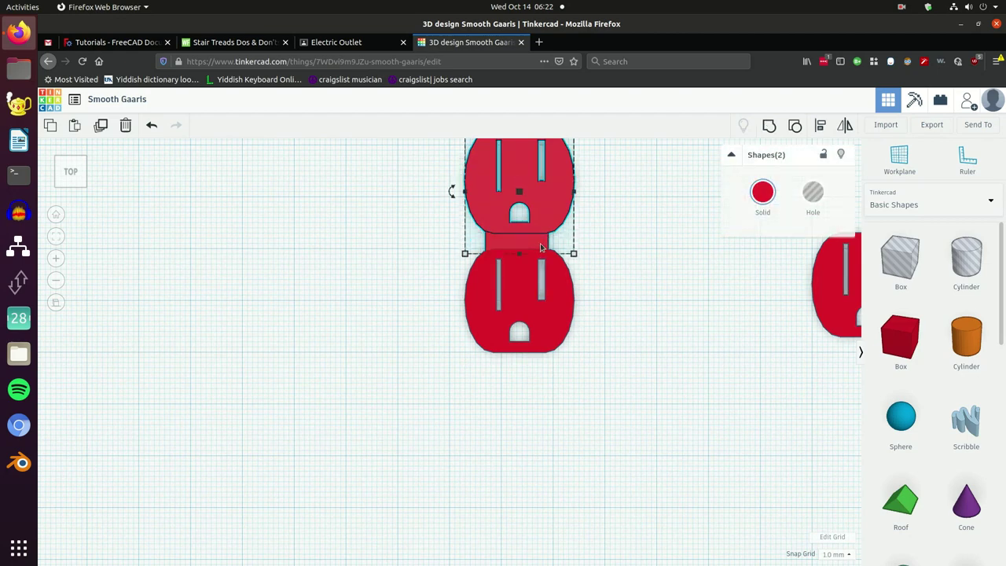
pyautogui.click(822, 126)
pyautogui.scroll(3, 590, 268)
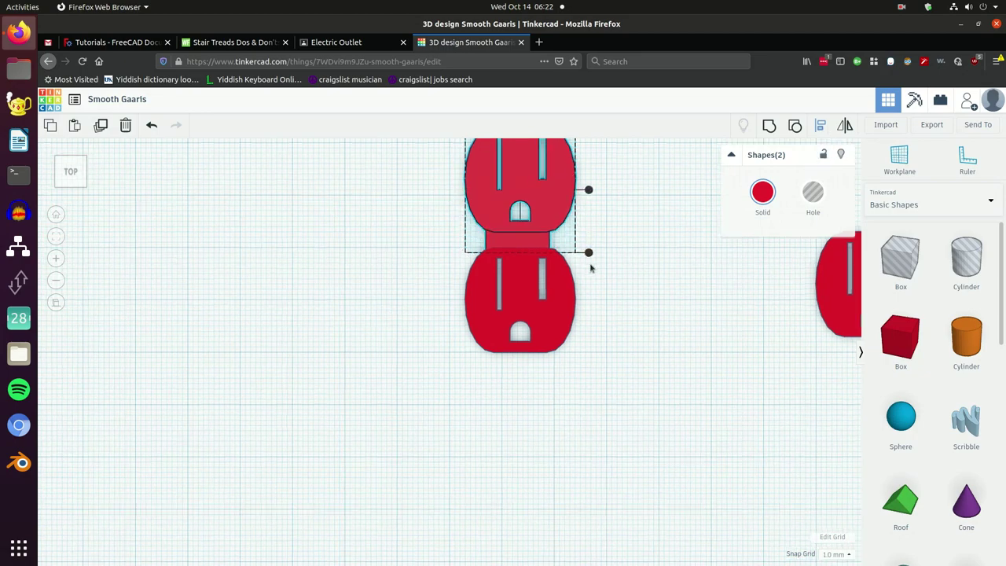
pyautogui.scroll(-3, 591, 269)
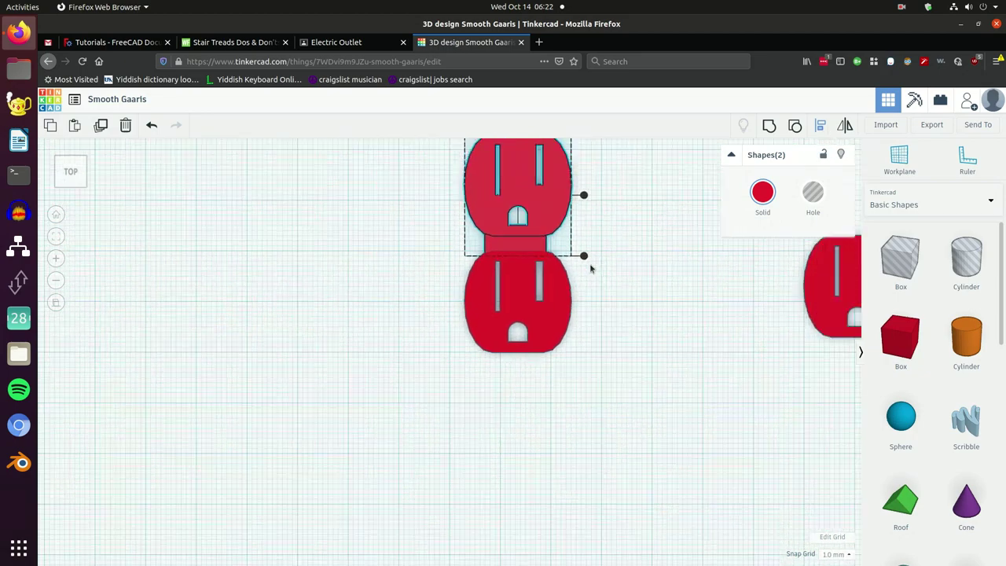
pyautogui.click(511, 148)
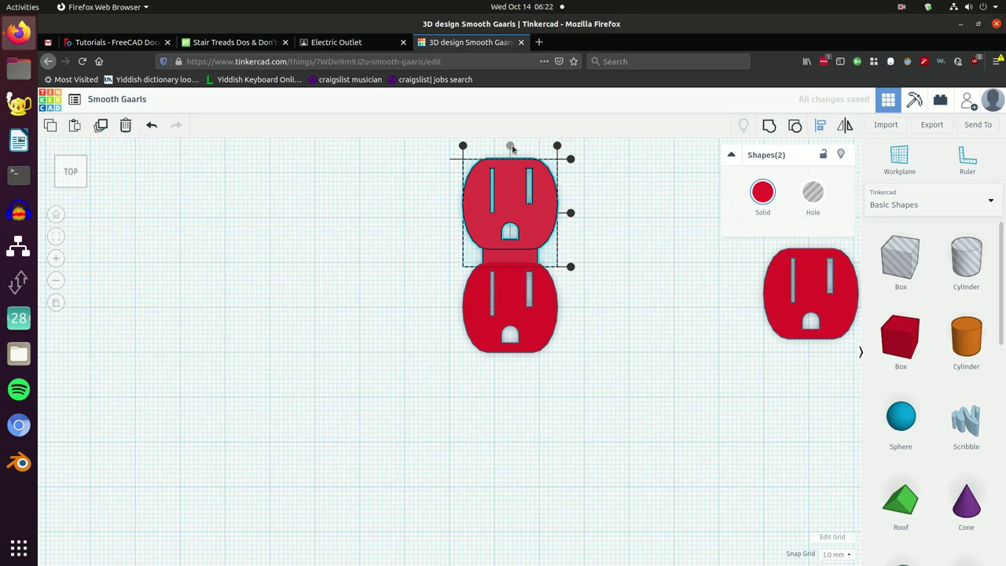
pyautogui.click(591, 248)
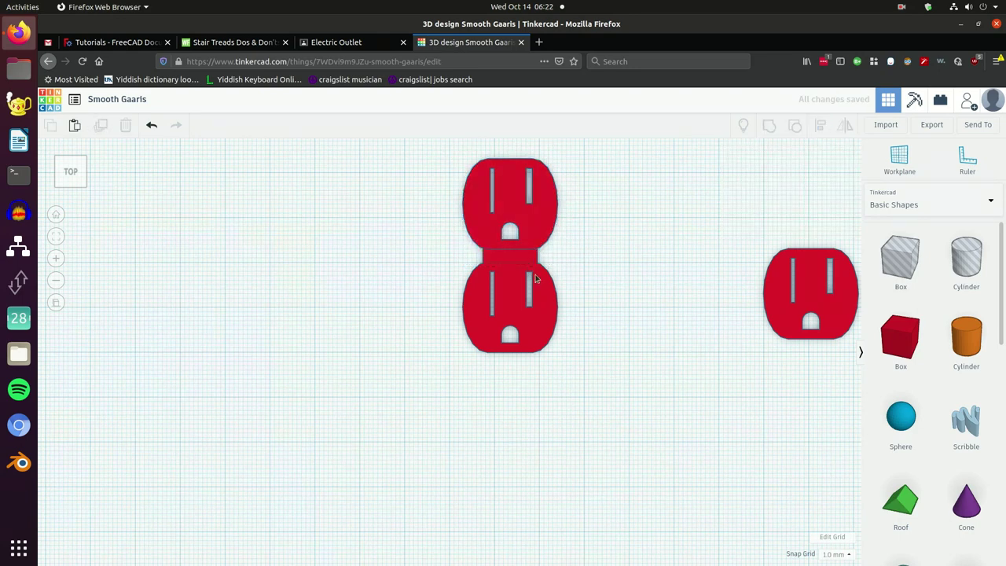
pyautogui.moveTo(583, 370); pyautogui.dragTo(424, 137)
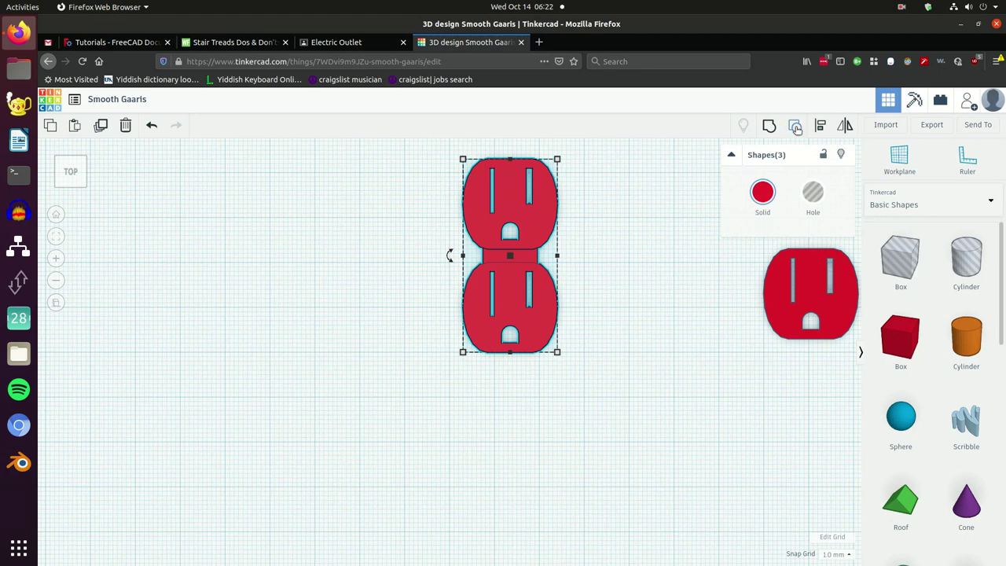
pyautogui.click(769, 128)
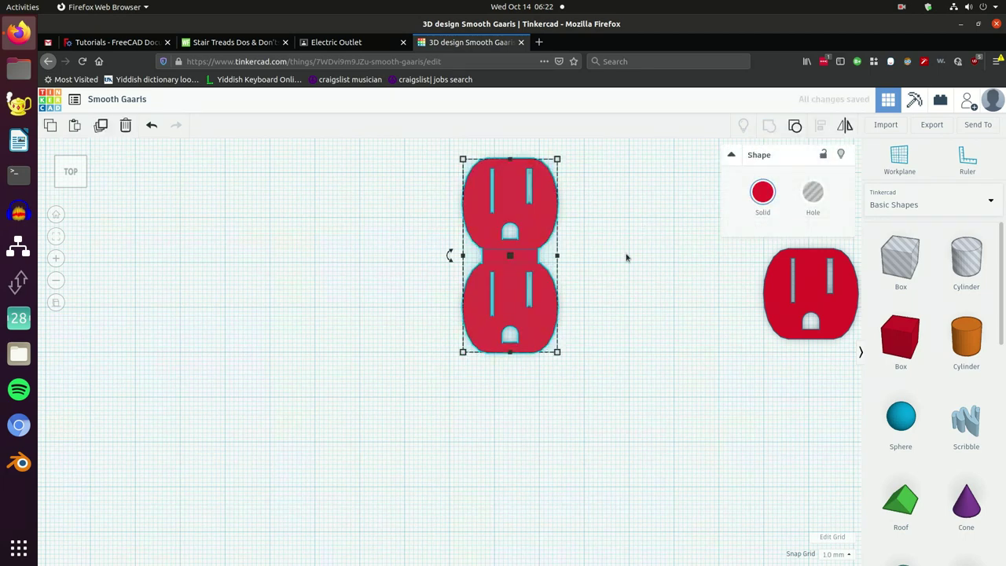
pyautogui.click(82, 186)
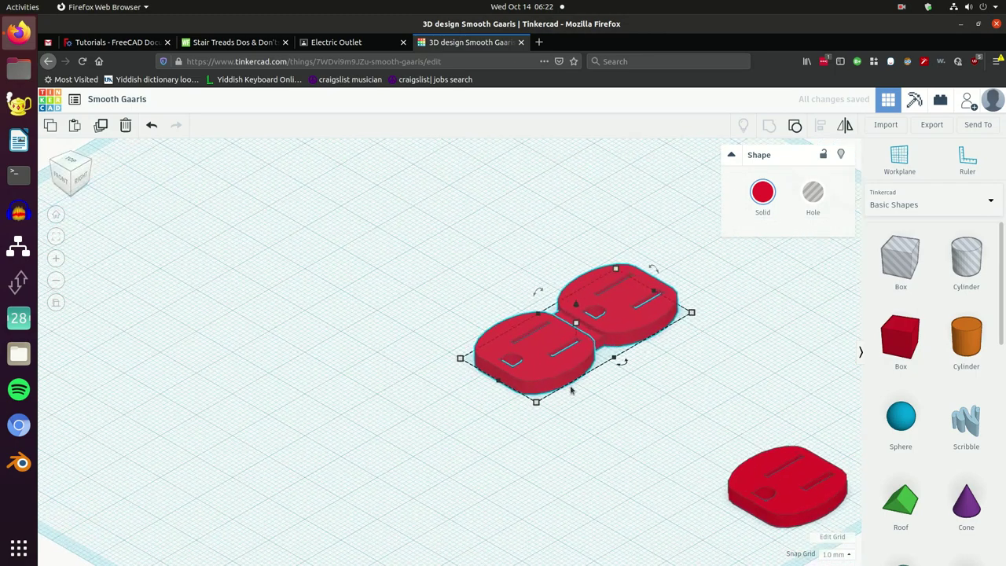
pyautogui.click(629, 383)
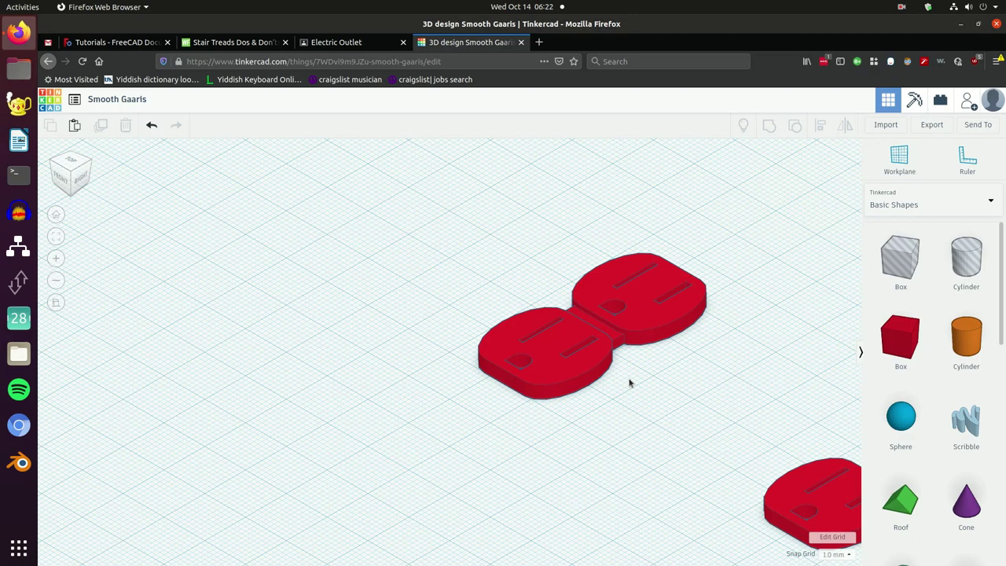
pyautogui.scroll(-2, 402, 289)
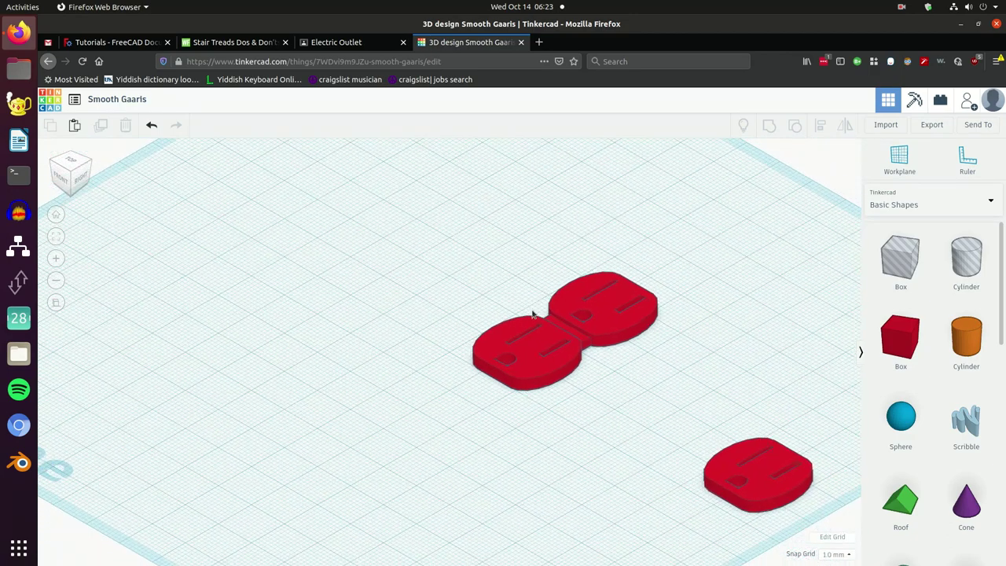
pyautogui.click(509, 356)
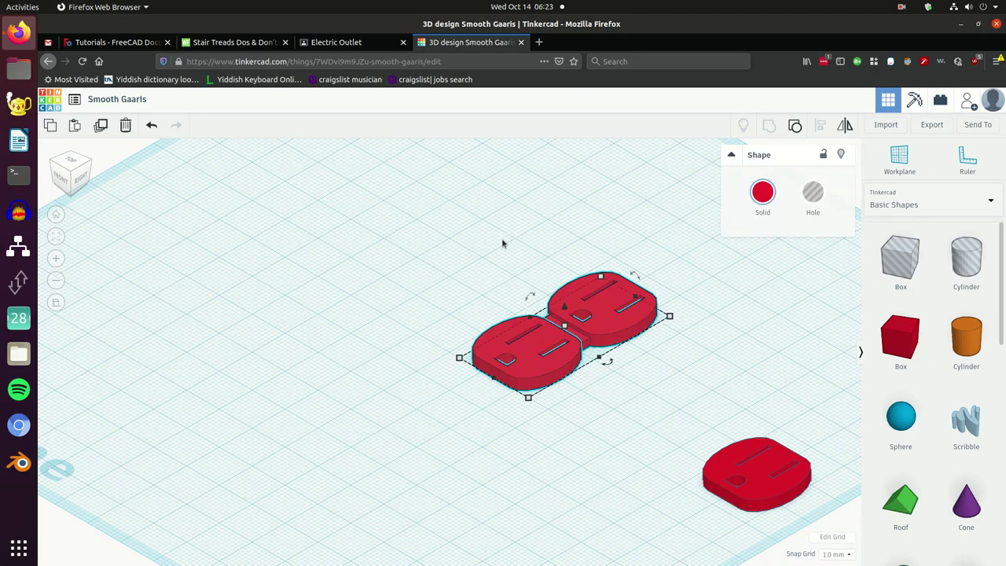
pyautogui.scroll(-2, 503, 241)
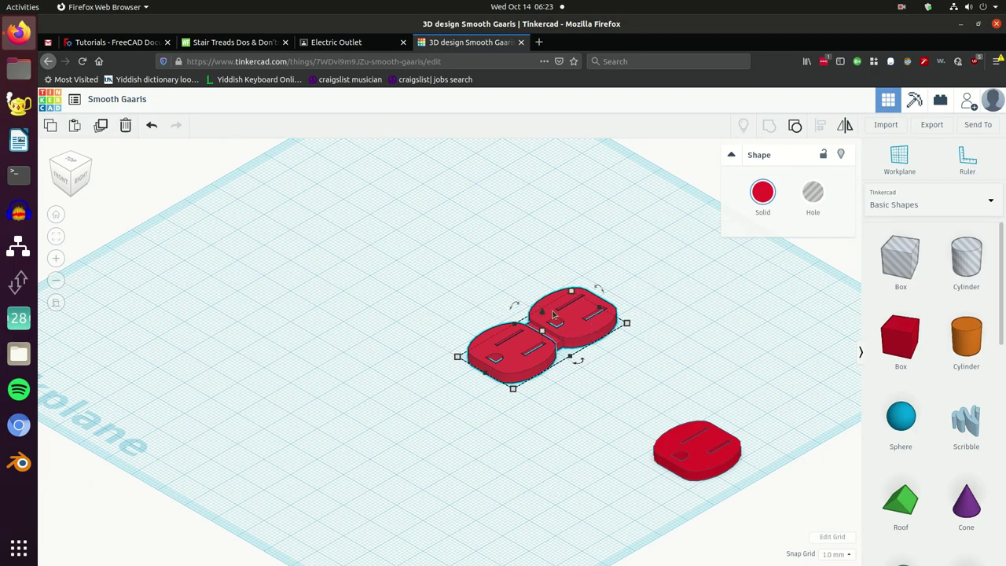
pyautogui.moveTo(582, 275); pyautogui.dragTo(485, 249, button='middle')
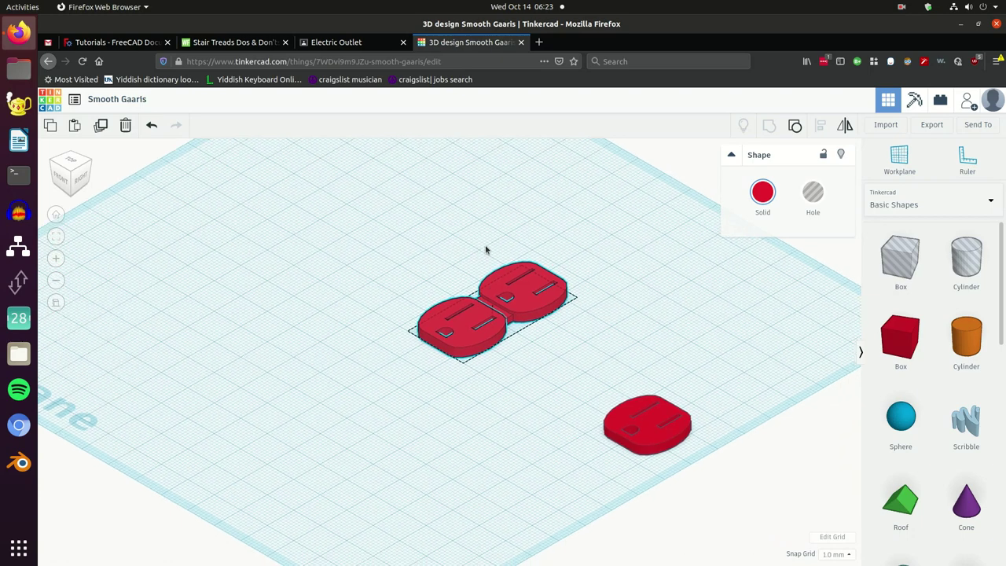
pyautogui.click(661, 417)
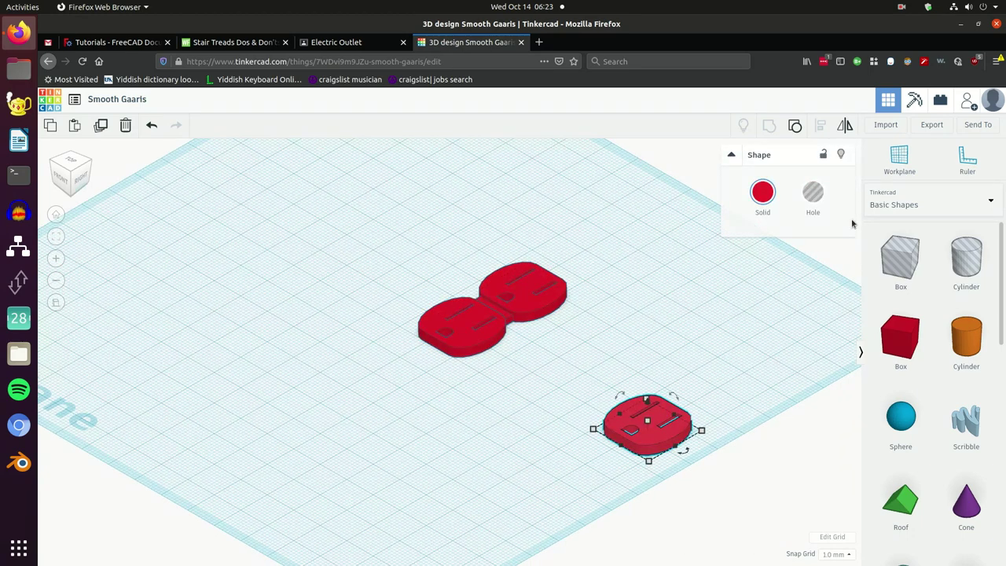
# Step: Ungroup the single outlet twice and move its parts left in Top view
pyautogui.click(797, 127)
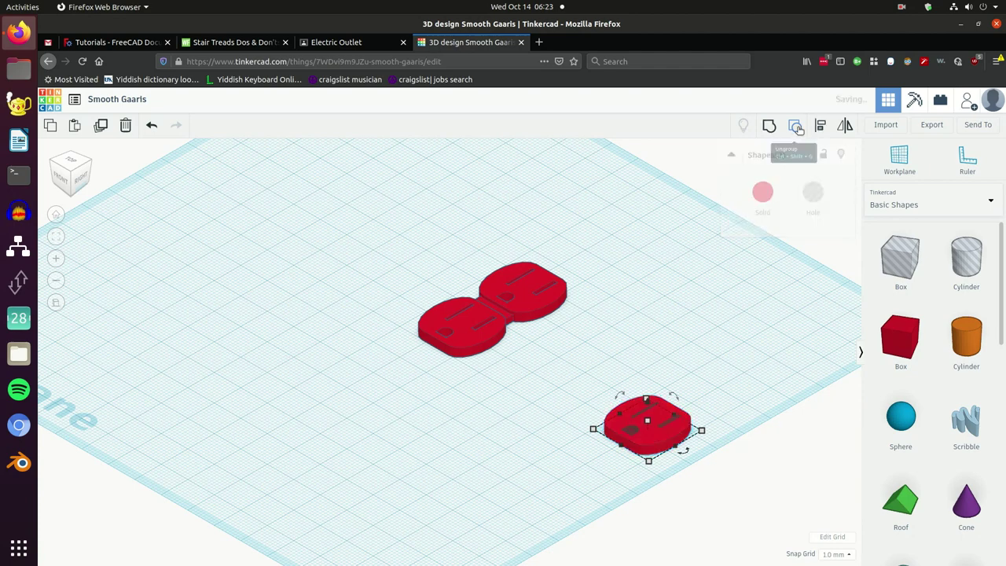
pyautogui.moveTo(646, 431)
pyautogui.mouseDown()
pyautogui.moveTo(651, 440)
pyautogui.moveTo(645, 432)
pyautogui.mouseUp()
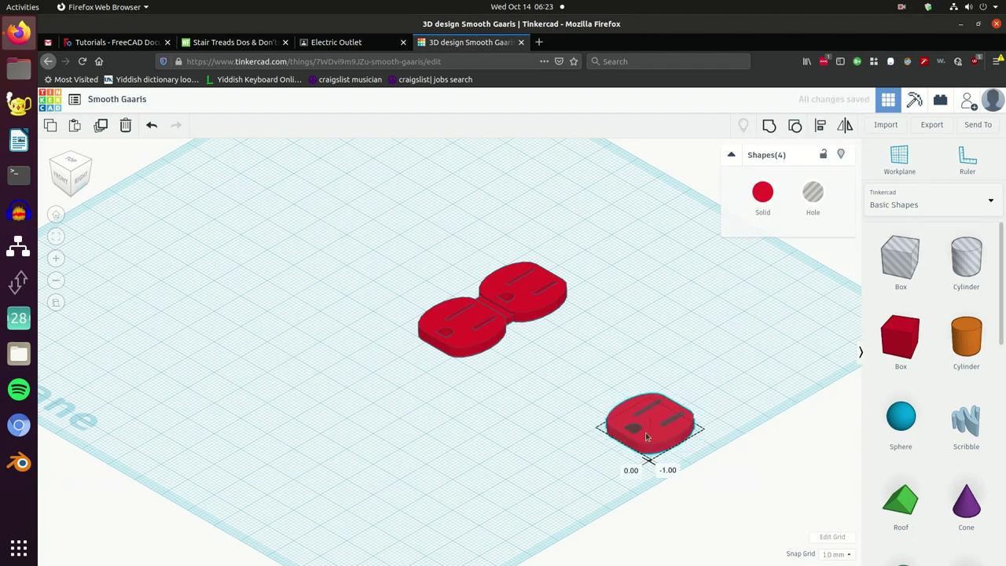
pyautogui.click(796, 129)
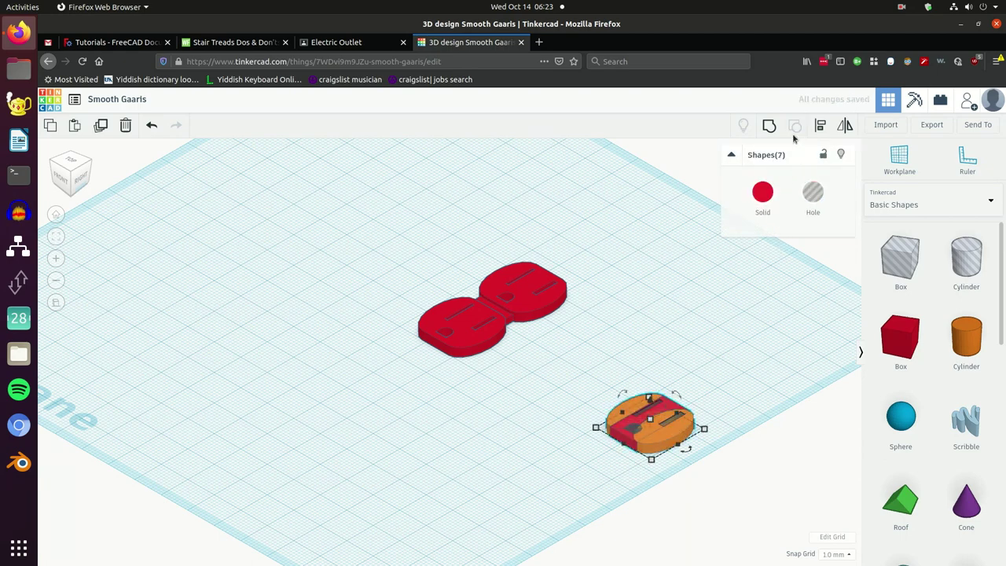
pyautogui.moveTo(660, 444); pyautogui.dragTo(673, 454)
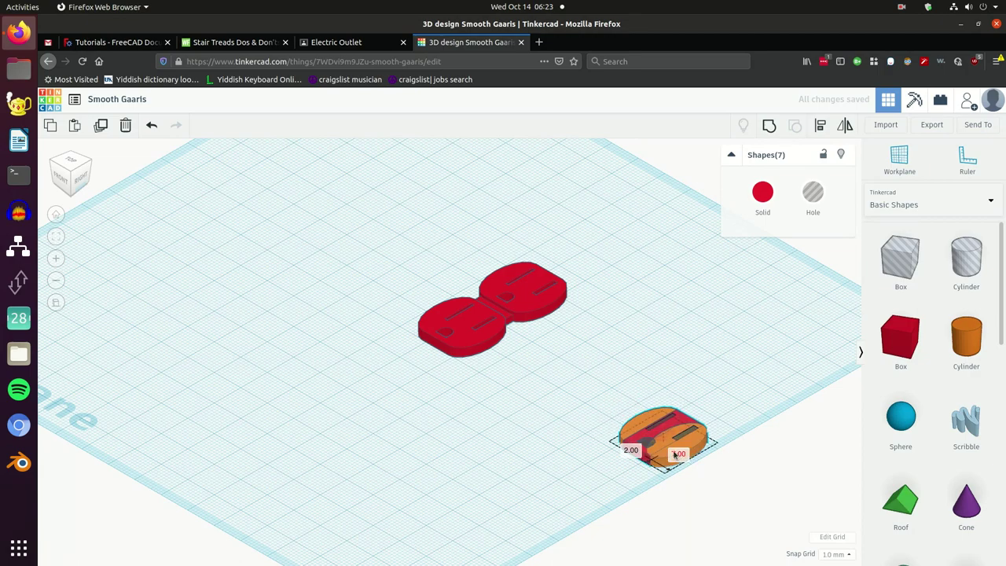
pyautogui.click(71, 164)
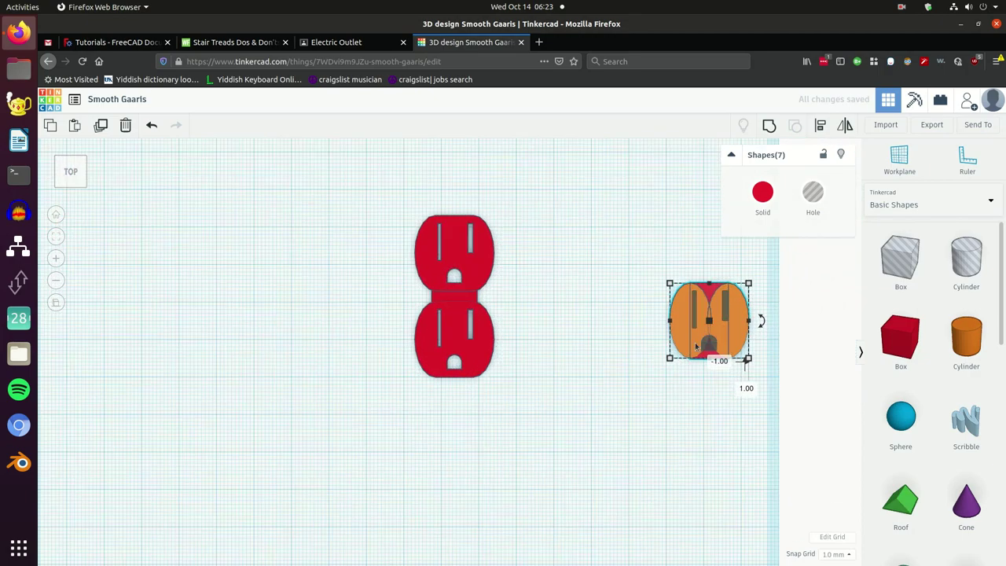
pyautogui.moveTo(681, 333); pyautogui.dragTo(561, 229)
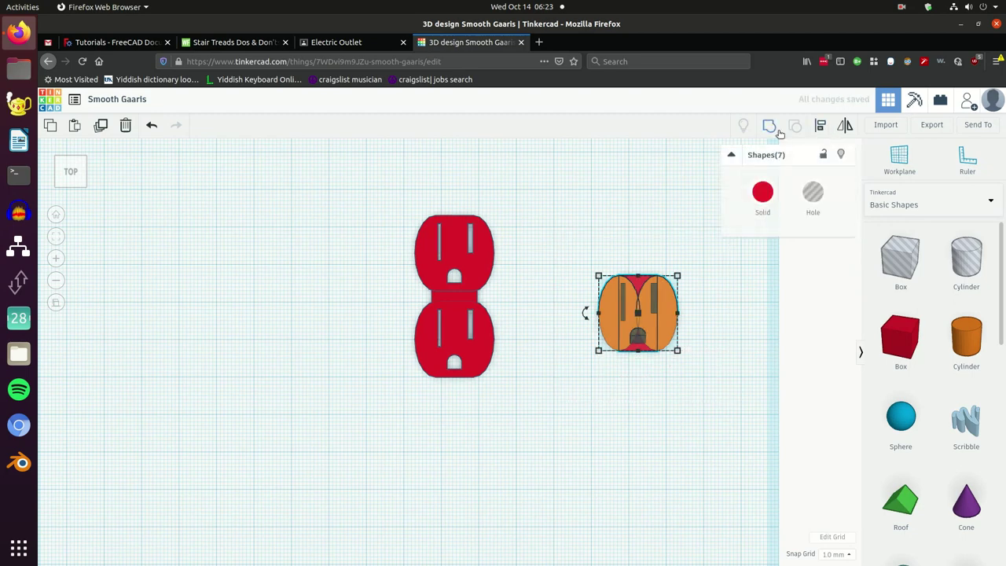
# Step: Delete the orange half-cylinder and red box body, keeping only the holes
pyautogui.click(684, 276)
pyautogui.click(674, 307)
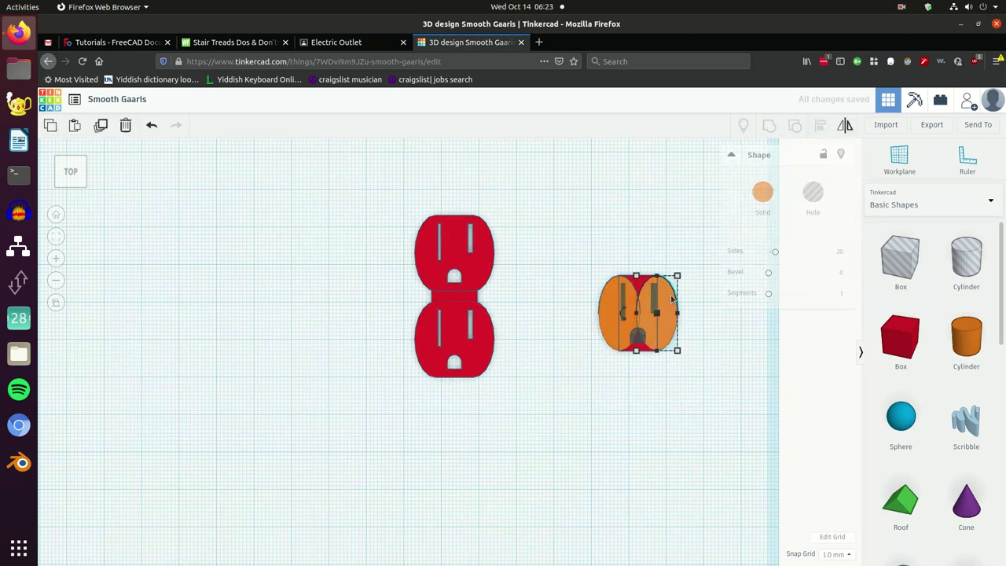
pyautogui.hotkey('shift', 'Left')
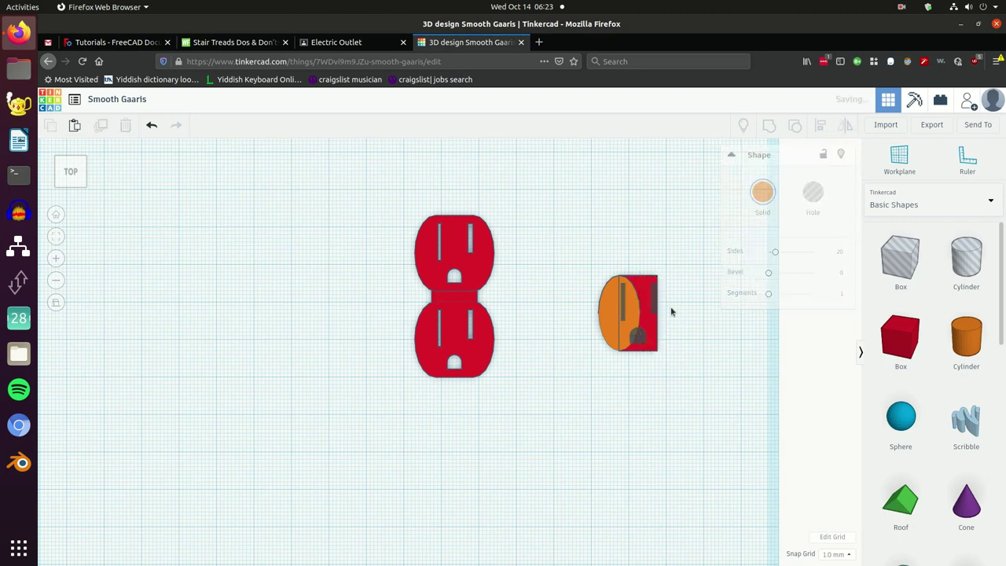
pyautogui.press('Delete')
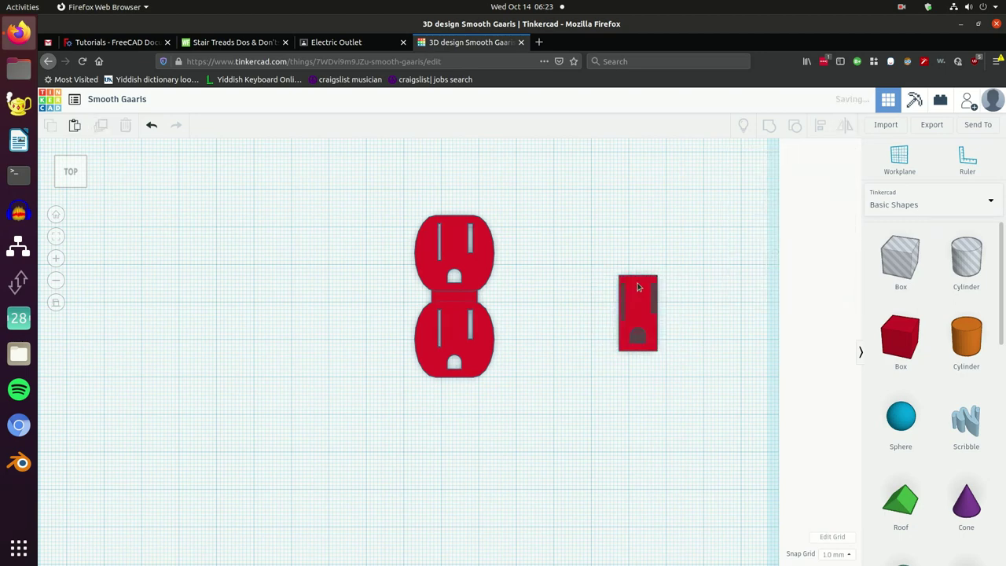
pyautogui.click(638, 287)
pyautogui.press('Delete')
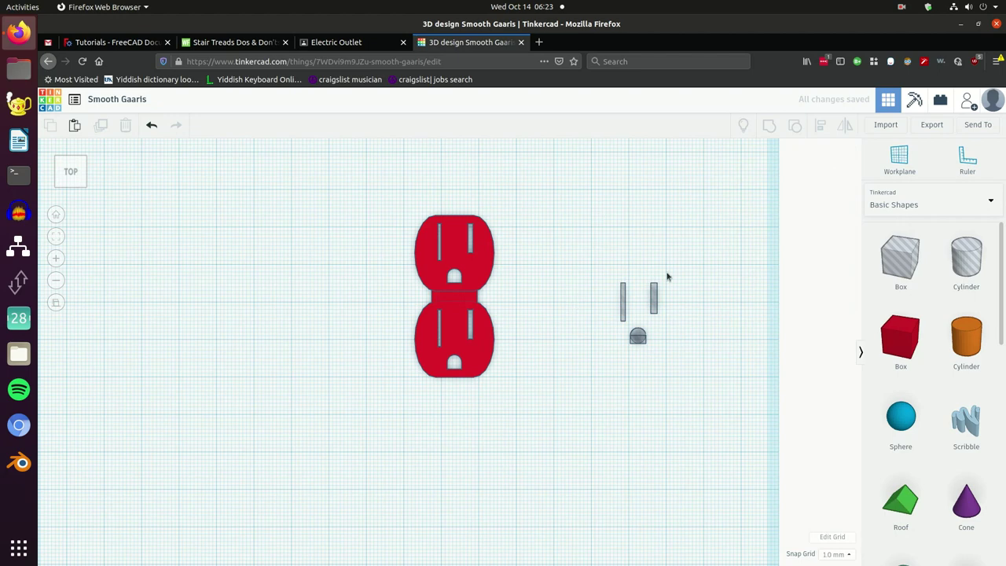
# Step: Group the two ground-hole parts, then turn all three slot and ground holes into solids
pyautogui.moveTo(666, 352); pyautogui.dragTo(623, 322)
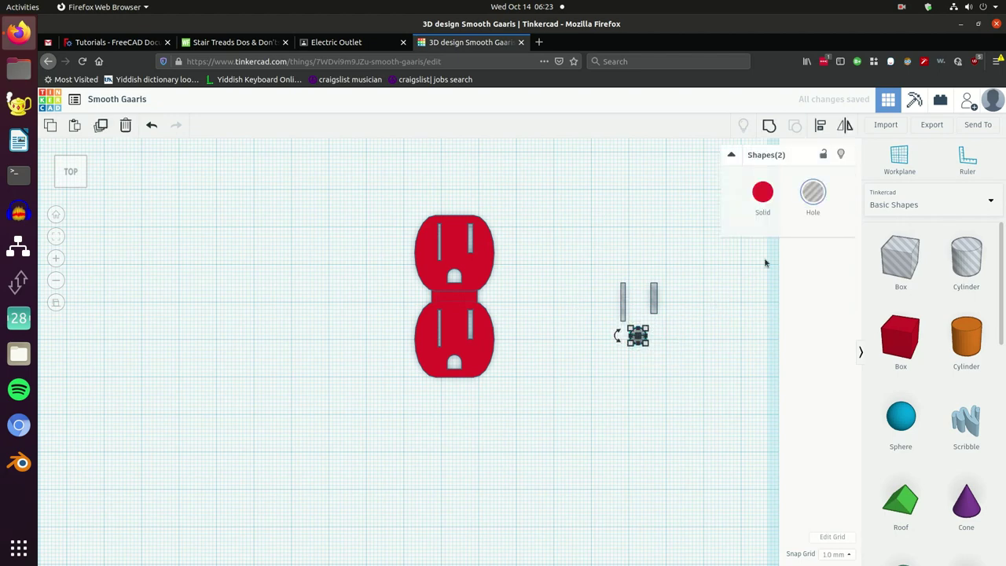
pyautogui.click(771, 129)
pyautogui.moveTo(694, 363); pyautogui.dragTo(584, 243)
pyautogui.click(763, 196)
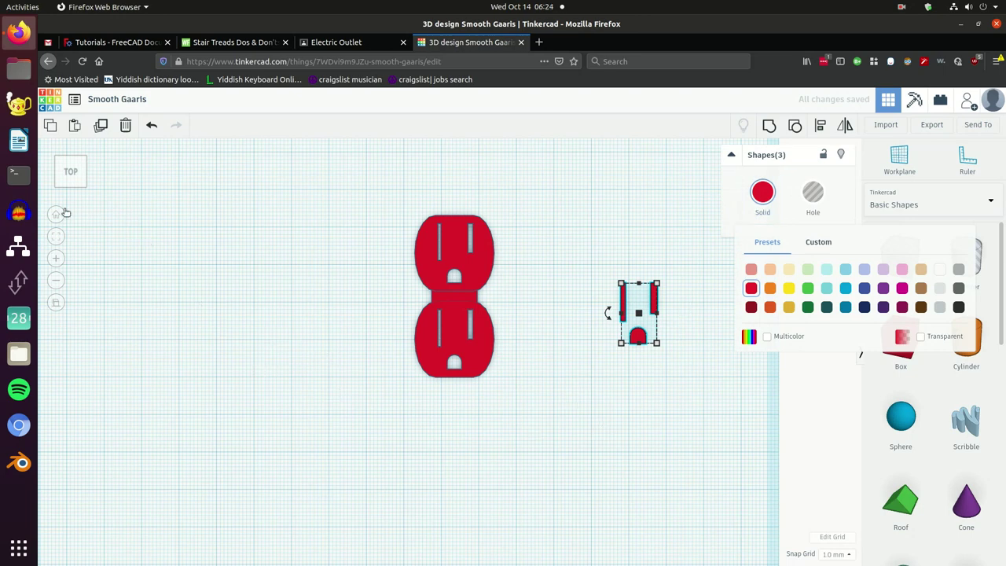
# Step: Stretch the three red pieces upward to 15 mm tall, viewed from the front
pyautogui.click(76, 184)
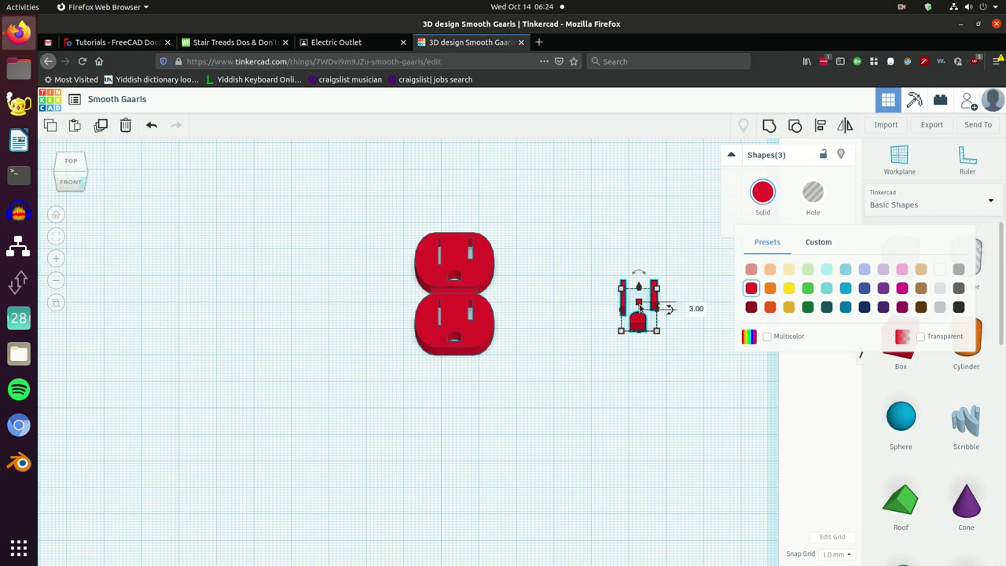
pyautogui.moveTo(638, 303); pyautogui.dragTo(641, 272)
pyautogui.moveTo(559, 391); pyautogui.dragTo(496, 398, button='middle')
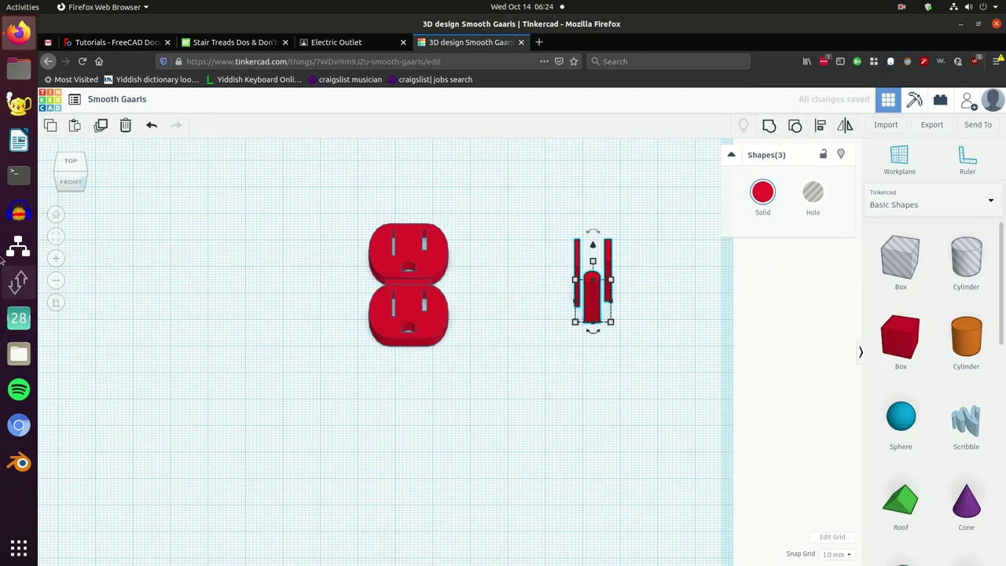
pyautogui.click(85, 186)
pyautogui.click(70, 188)
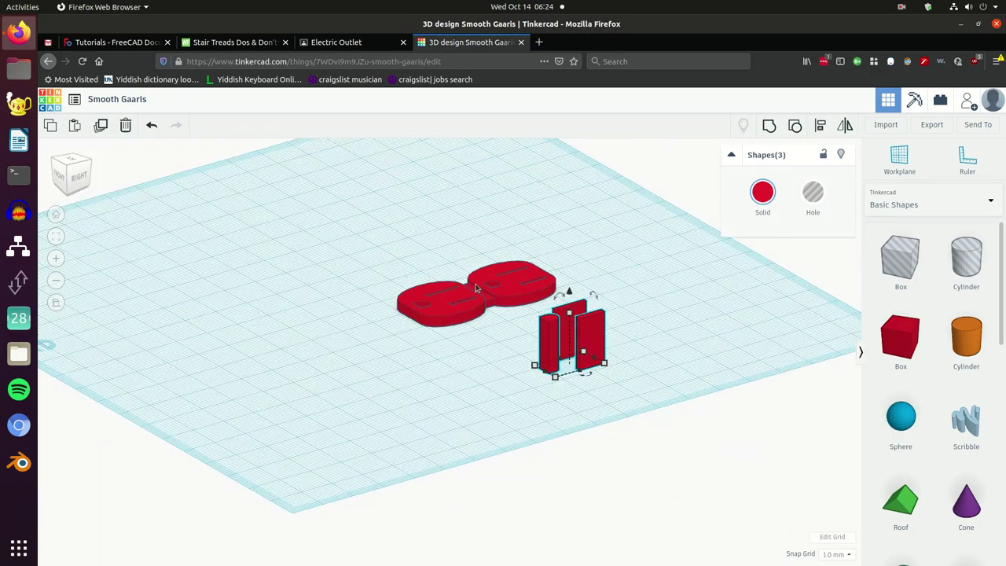
pyautogui.moveTo(570, 292); pyautogui.dragTo(568, 287)
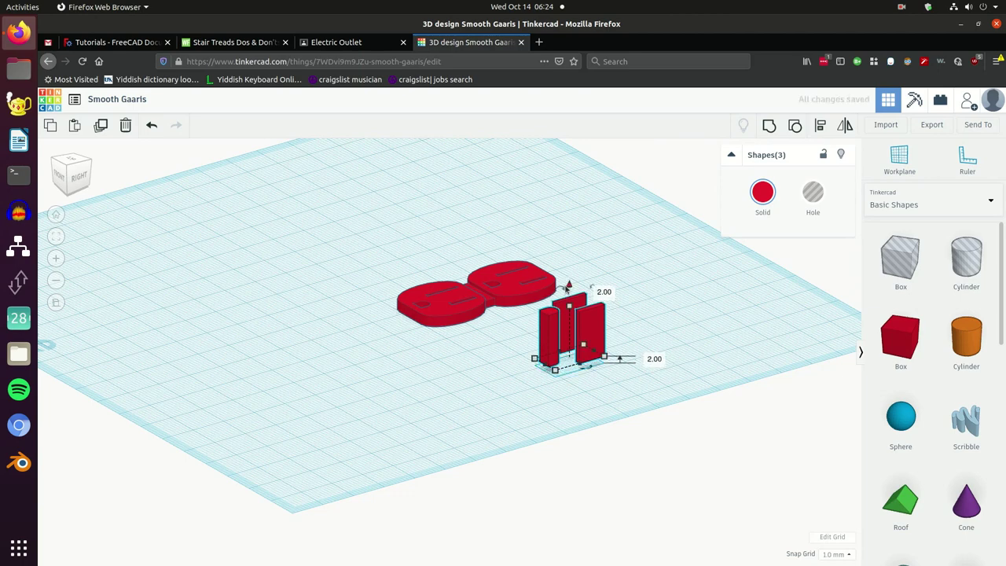
pyautogui.hotkey('ctrl', 'z')
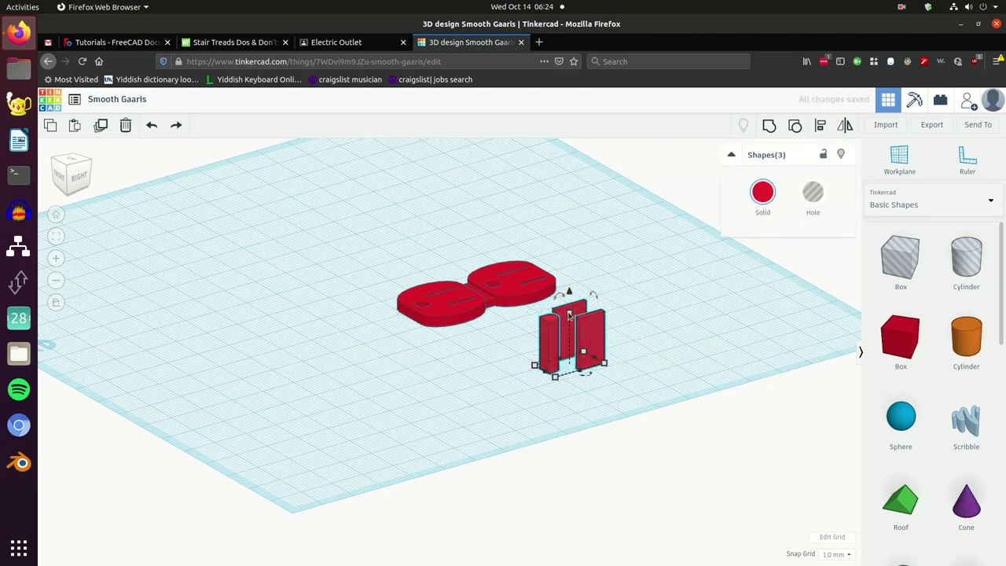
pyautogui.moveTo(570, 316); pyautogui.dragTo(572, 301)
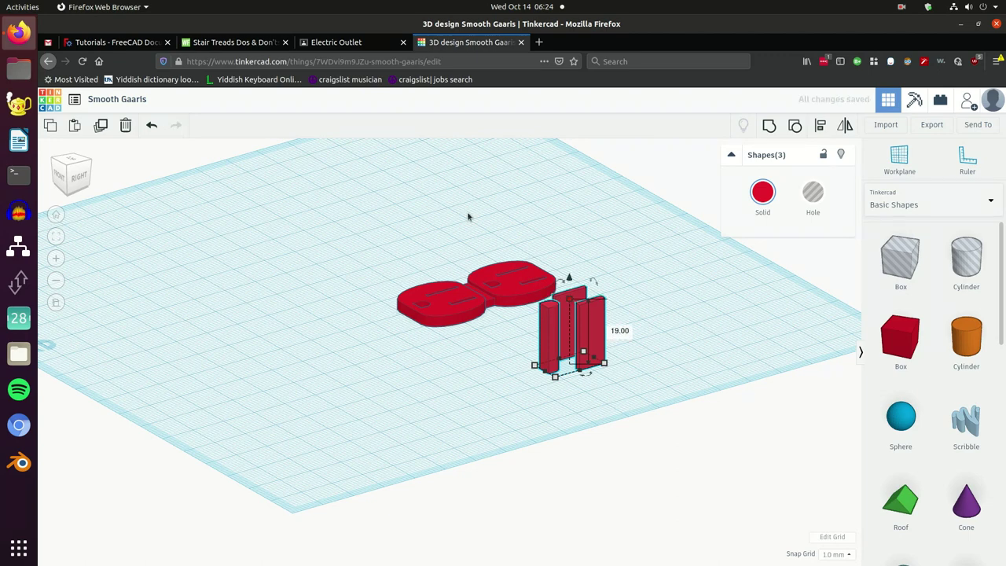
pyautogui.click(902, 7)
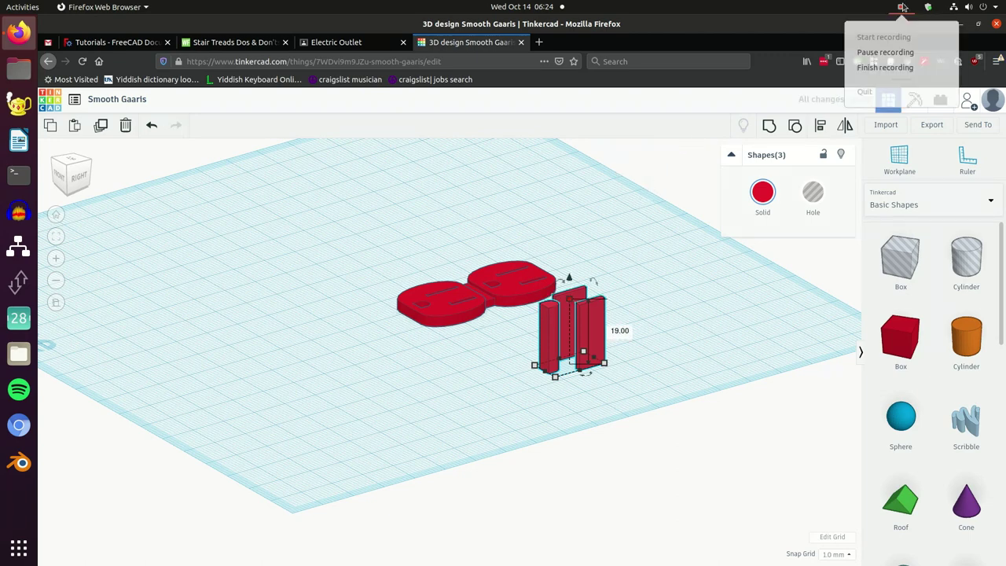
pyautogui.click(876, 51)
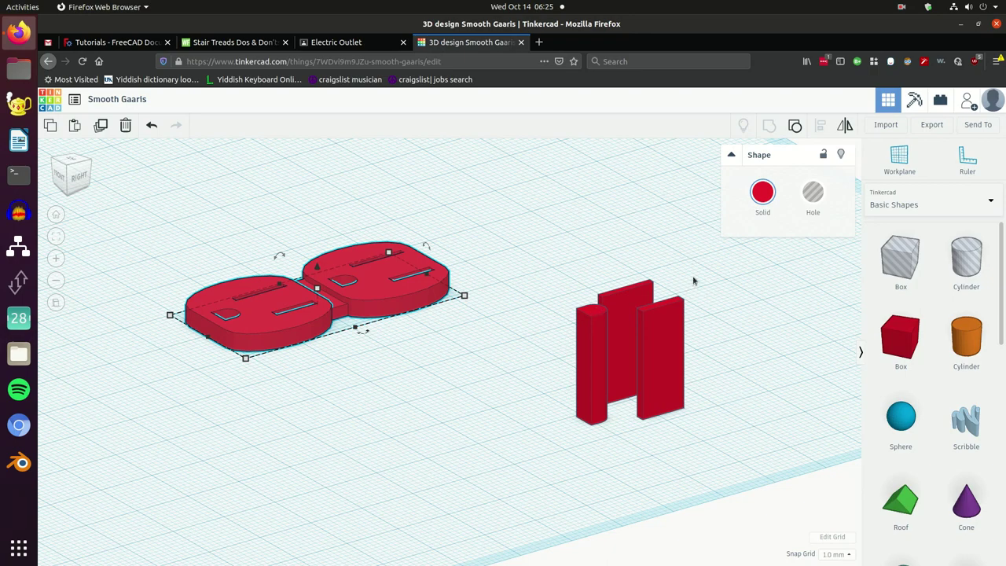
# Step: Place a box on a workplane atop the prongs, with radius 2.41 and 1 step
pyautogui.click(896, 161)
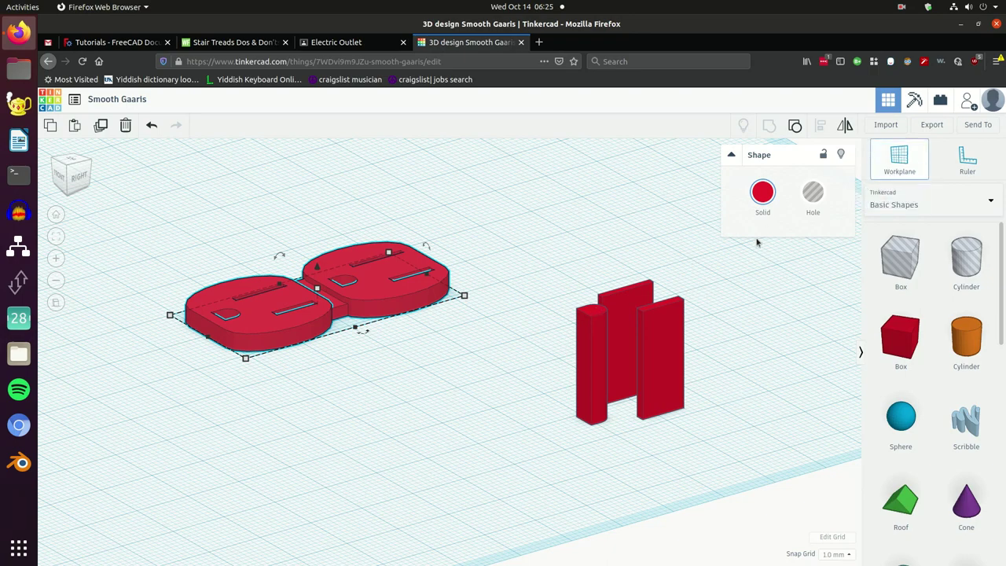
pyautogui.click(590, 306)
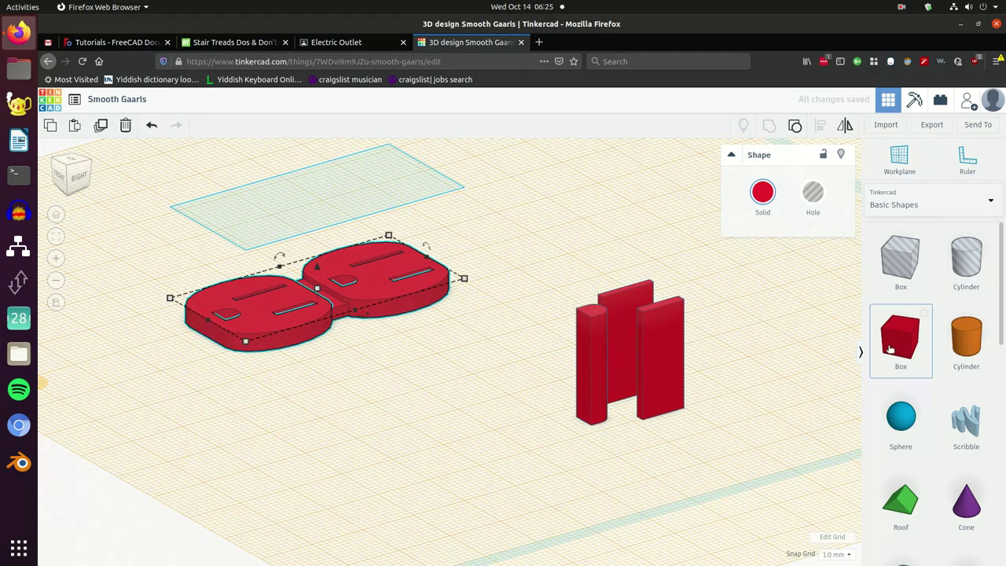
pyautogui.moveTo(900, 338); pyautogui.dragTo(625, 301)
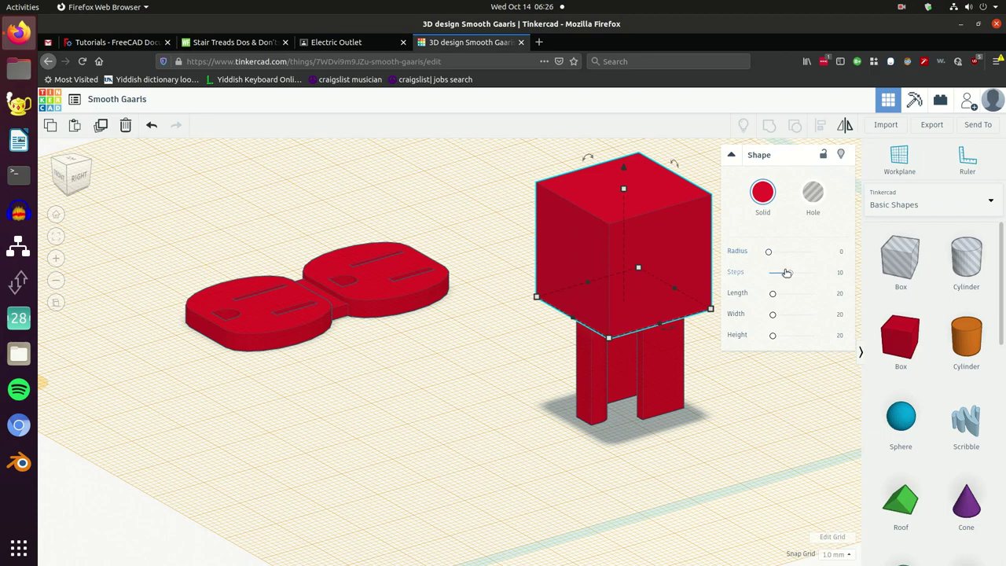
pyautogui.moveTo(789, 273); pyautogui.dragTo(775, 256)
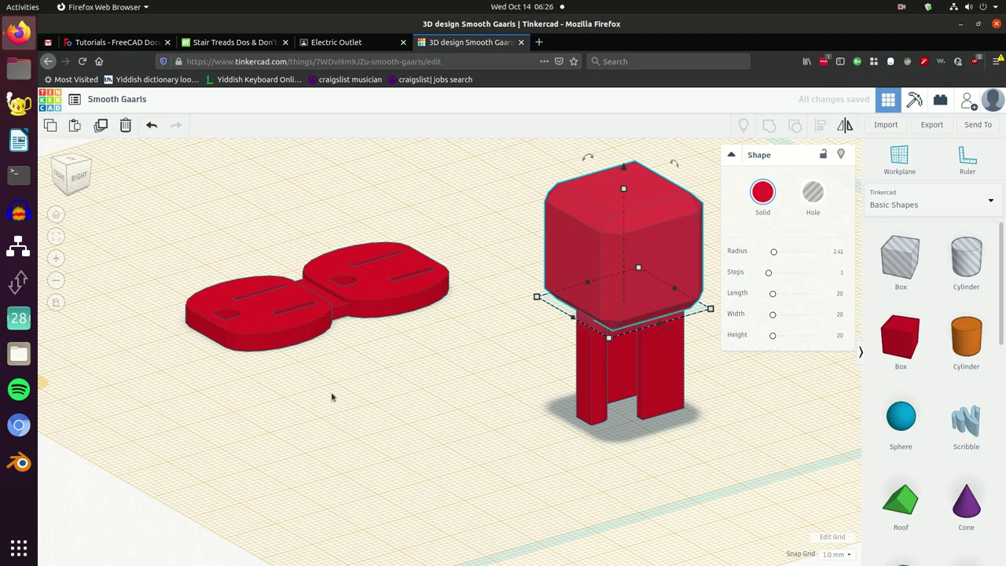
# Step: Widen the plug box to about 24 mm from both sides in Right view
pyautogui.click(77, 187)
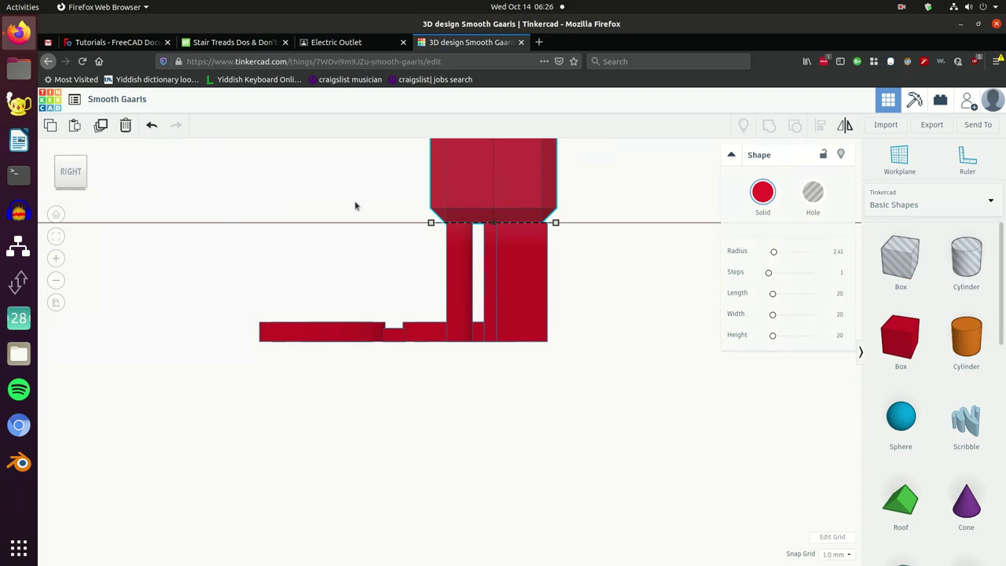
pyautogui.scroll(-3, 570, 259)
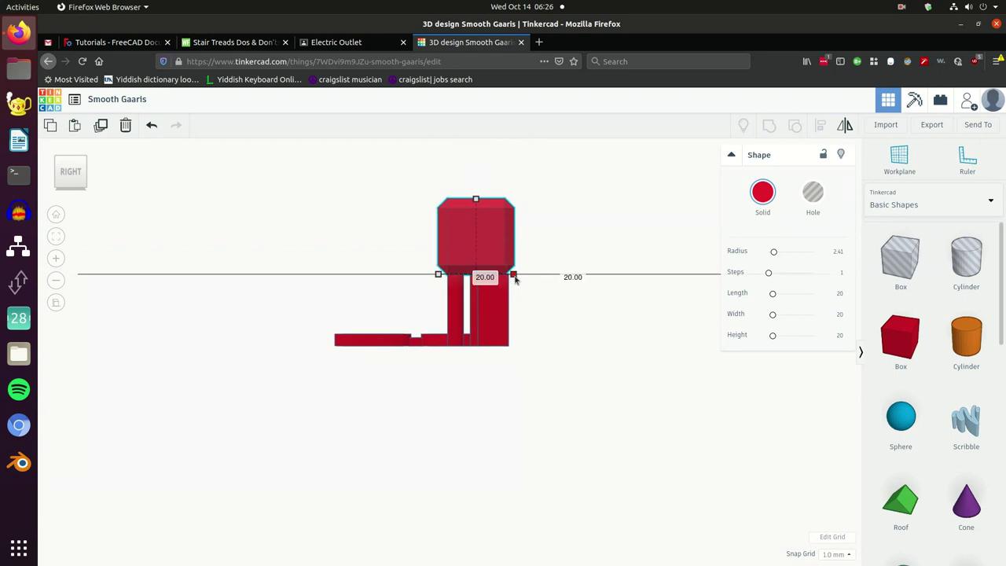
pyautogui.moveTo(514, 276); pyautogui.dragTo(525, 285)
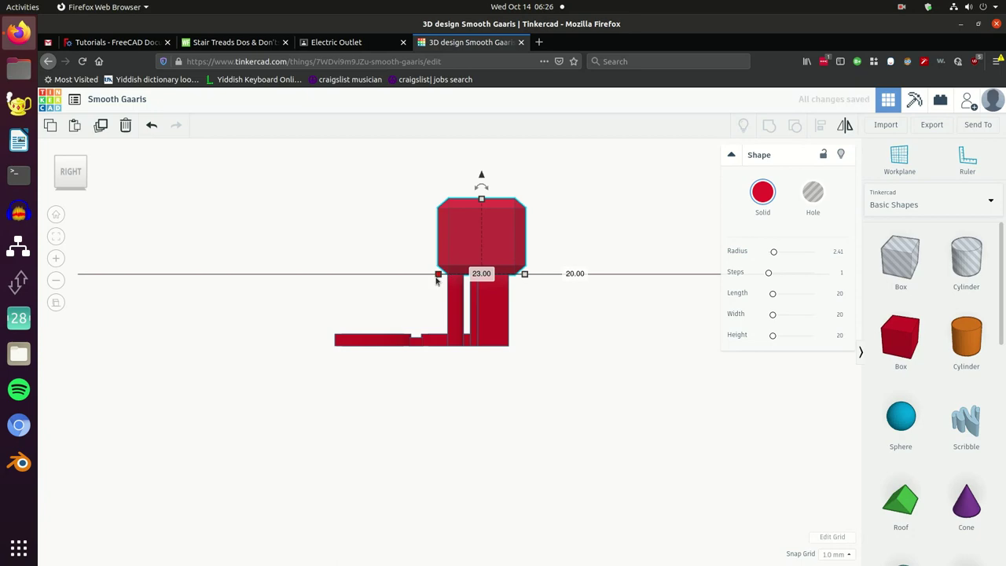
pyautogui.moveTo(438, 278); pyautogui.dragTo(430, 277)
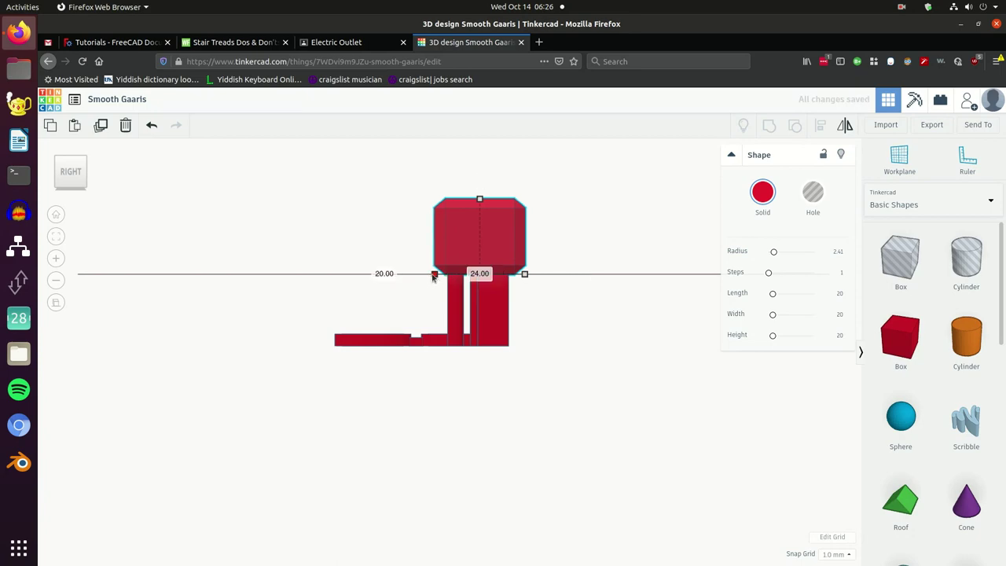
pyautogui.click(57, 214)
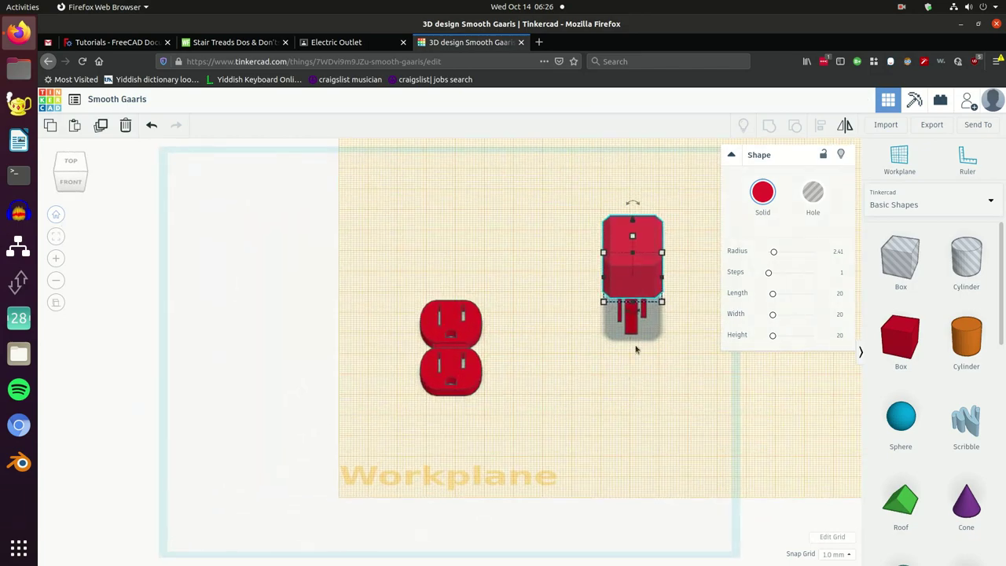
# Step: Try centring the box and prongs with Align, then undo the box alignment
pyautogui.moveTo(678, 349); pyautogui.dragTo(552, 182)
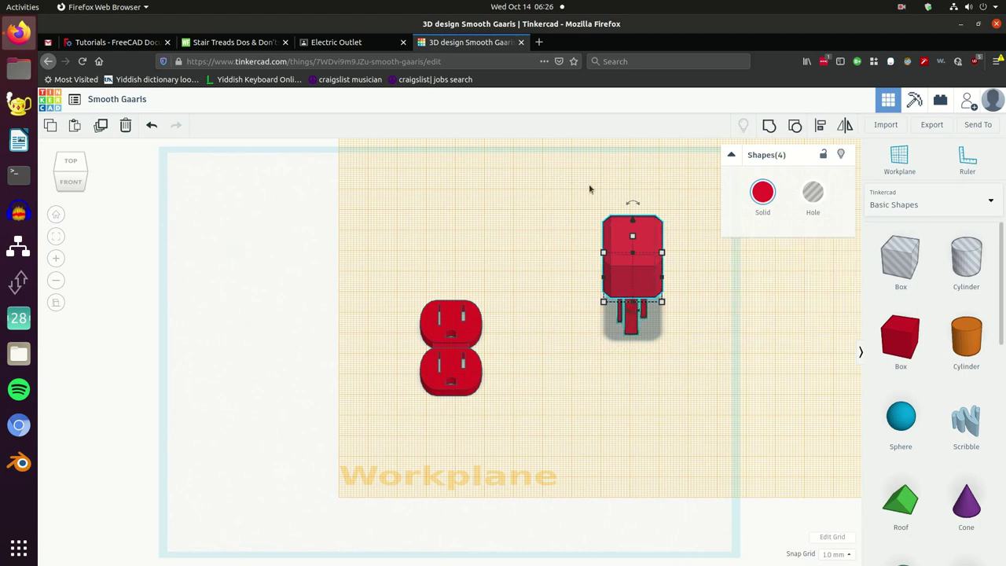
pyautogui.click(822, 126)
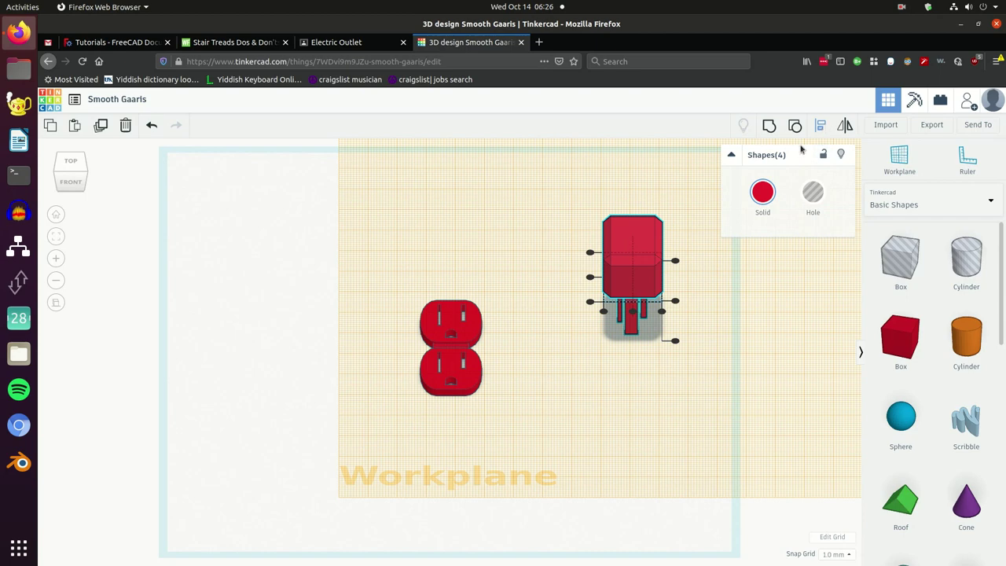
pyautogui.click(590, 277)
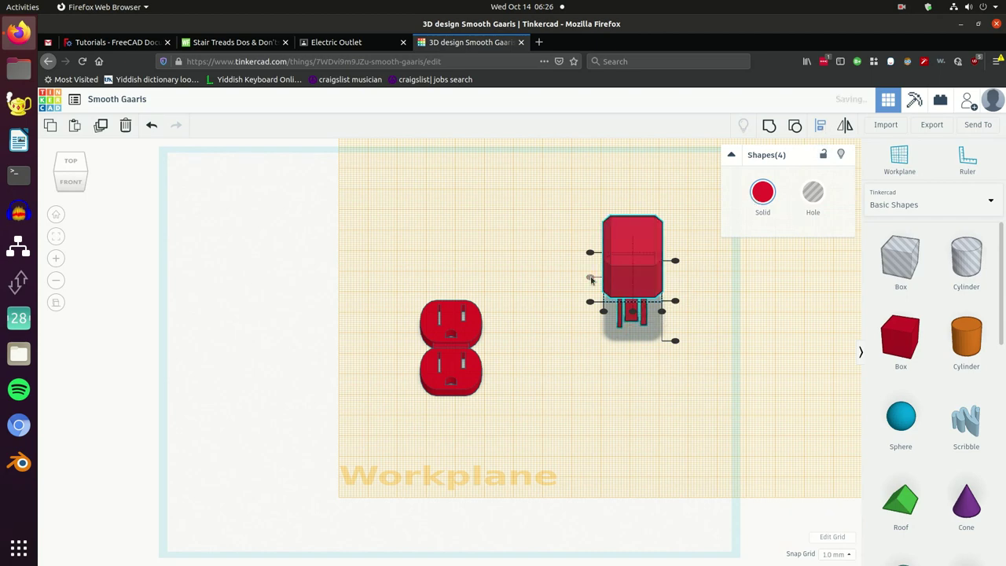
pyautogui.click(675, 302)
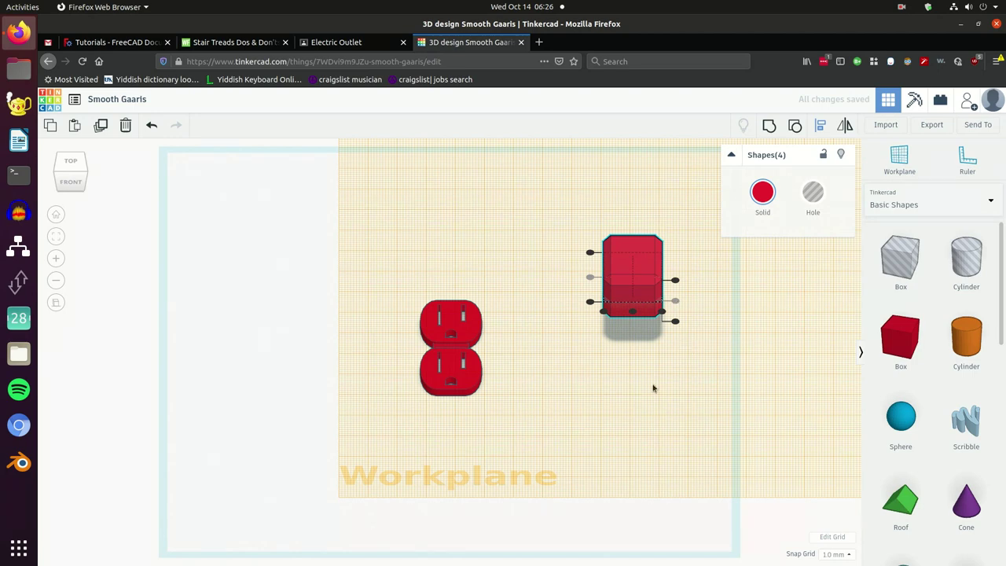
pyautogui.moveTo(652, 387); pyautogui.dragTo(636, 375, button='middle')
pyautogui.hotkey('ctrl', 'z')
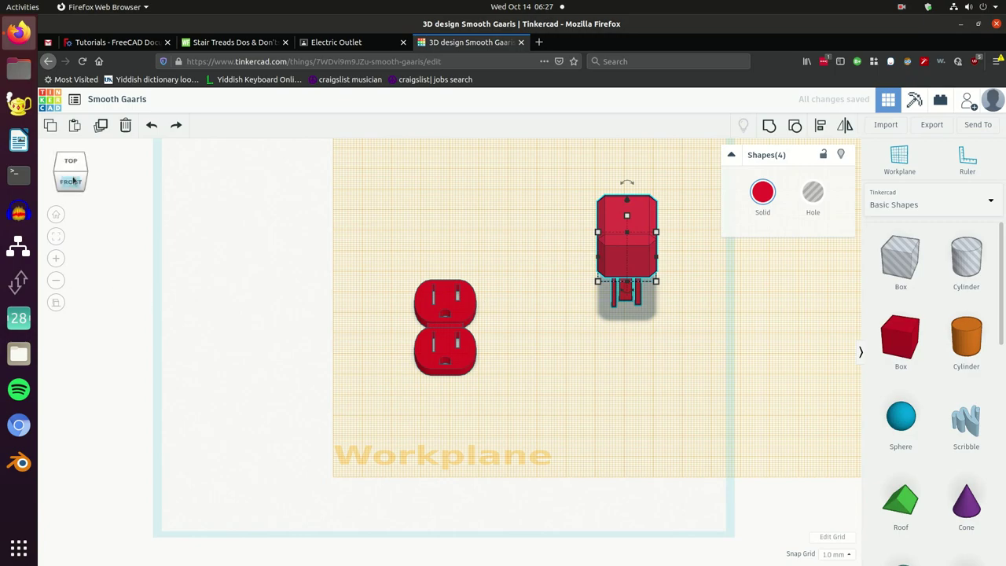
# Step: From the underside, select the box and all three prongs and group them
pyautogui.moveTo(71, 179); pyautogui.dragTo(529, 326)
pyautogui.click(539, 337)
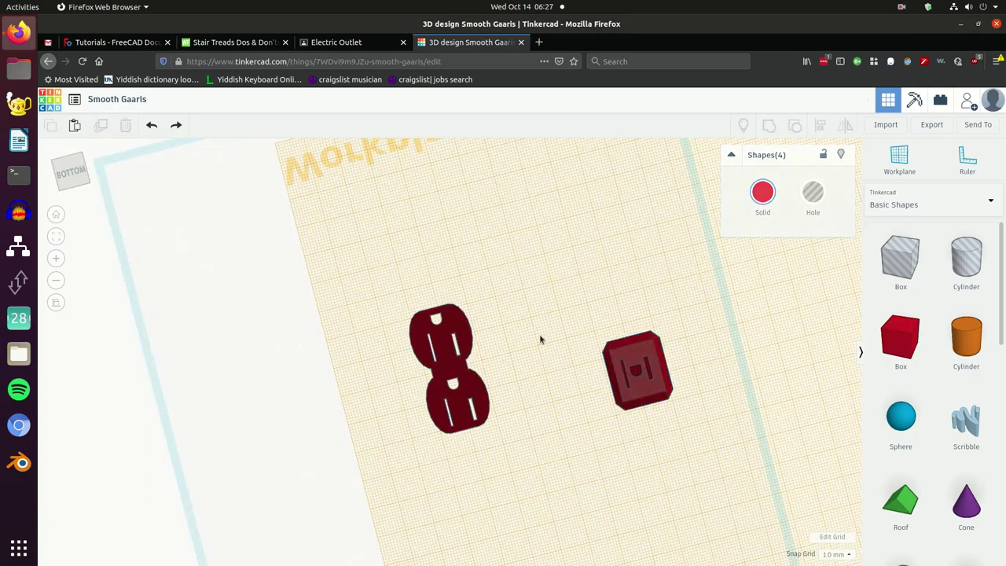
pyautogui.scroll(3, 597, 454)
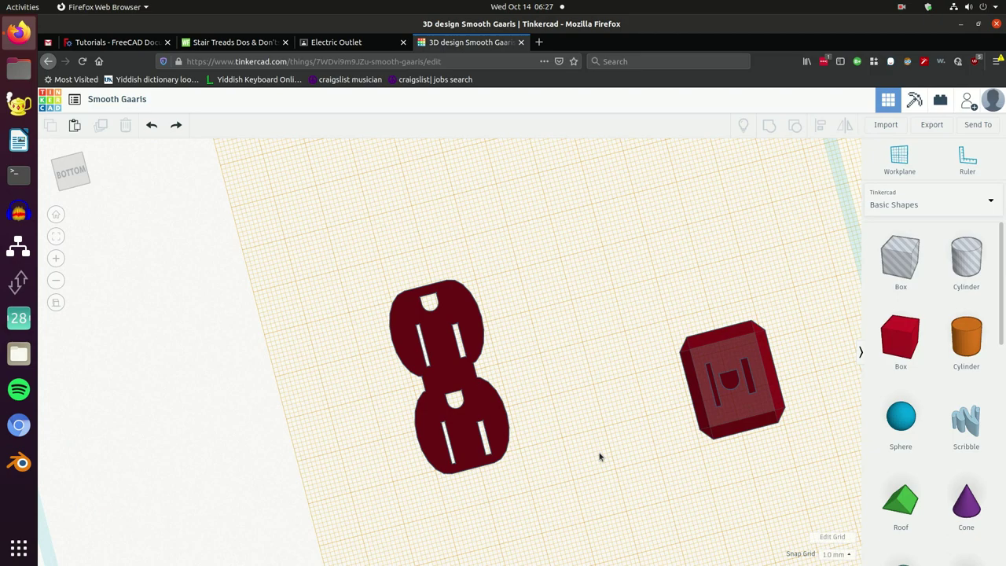
pyautogui.click(731, 387)
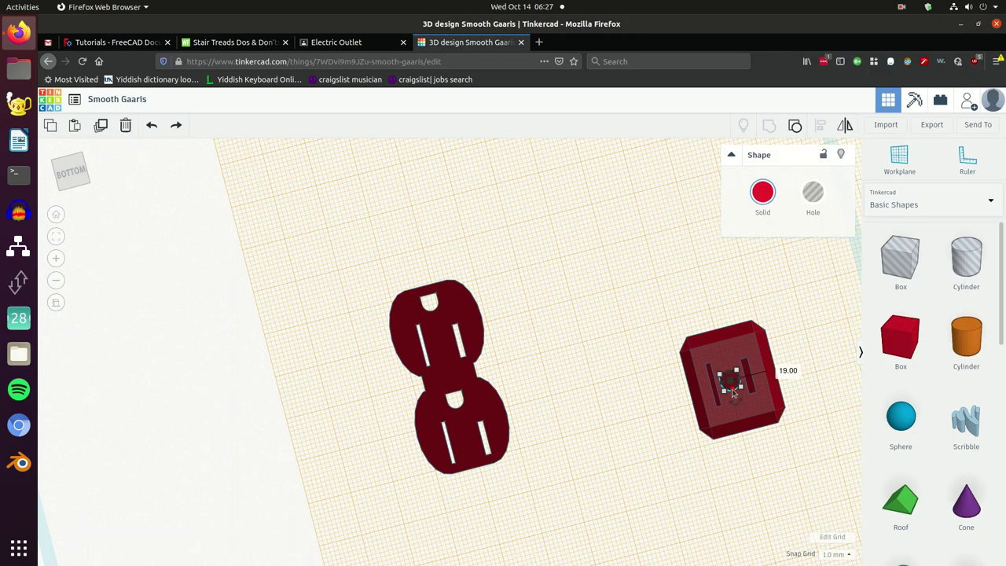
pyautogui.click(801, 359)
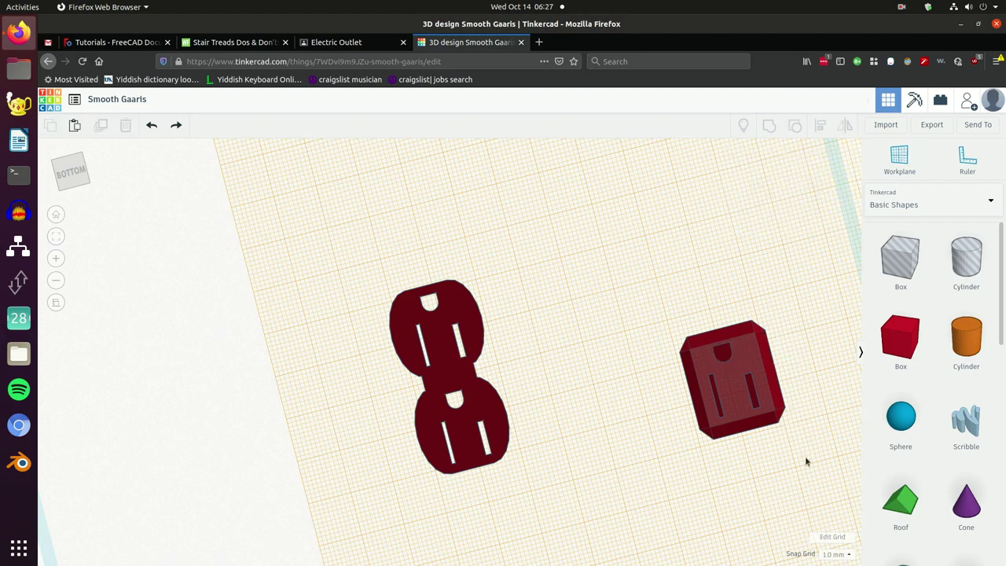
pyautogui.moveTo(808, 464); pyautogui.dragTo(634, 269)
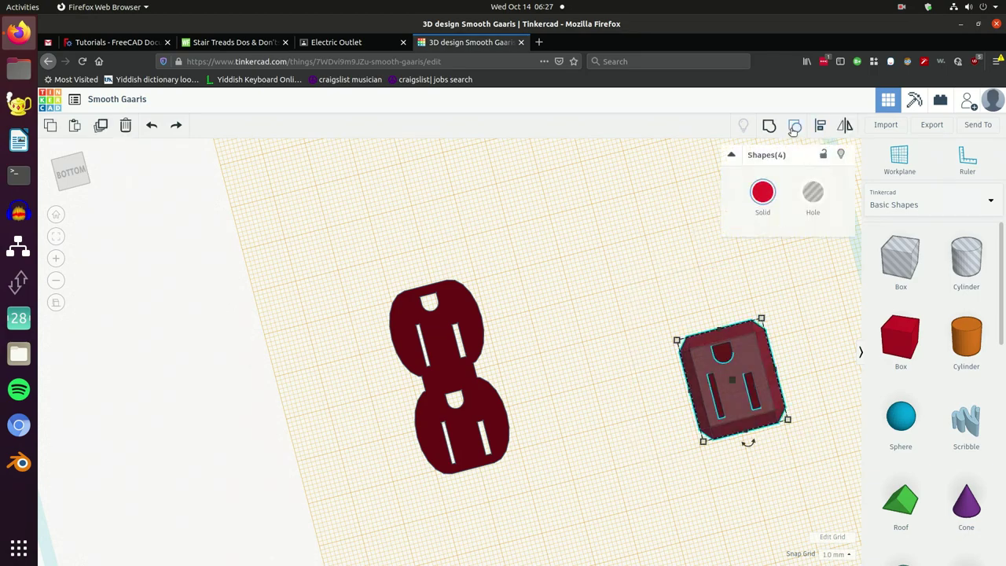
pyautogui.click(768, 126)
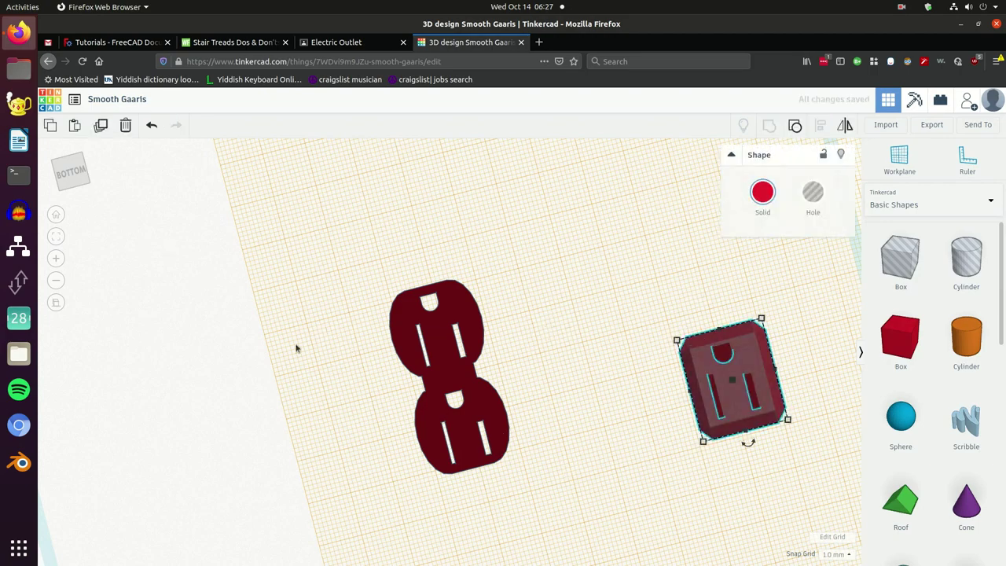
# Step: Lower the grouped plug body toward the prongs from a tilted view
pyautogui.click(56, 214)
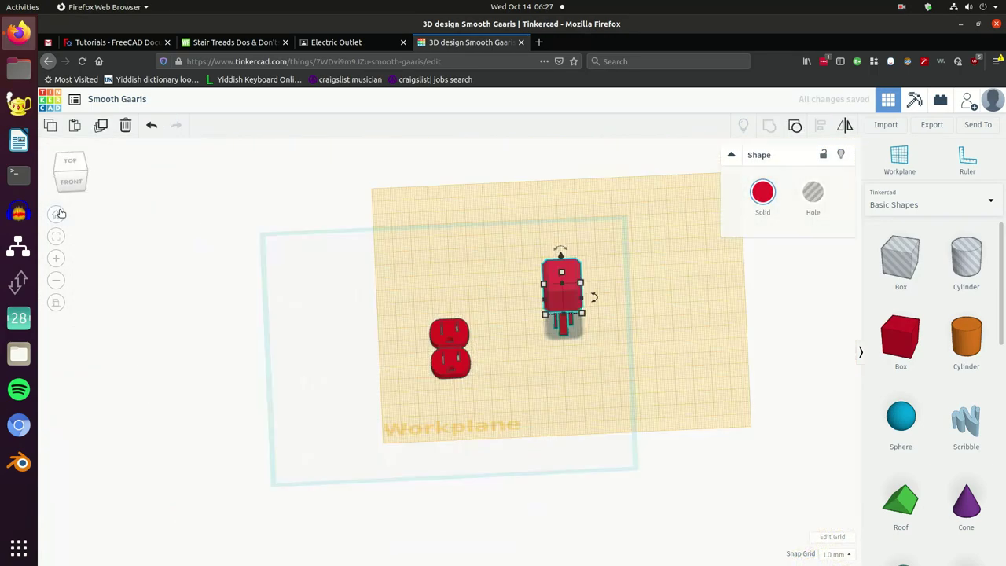
pyautogui.scroll(3, 420, 328)
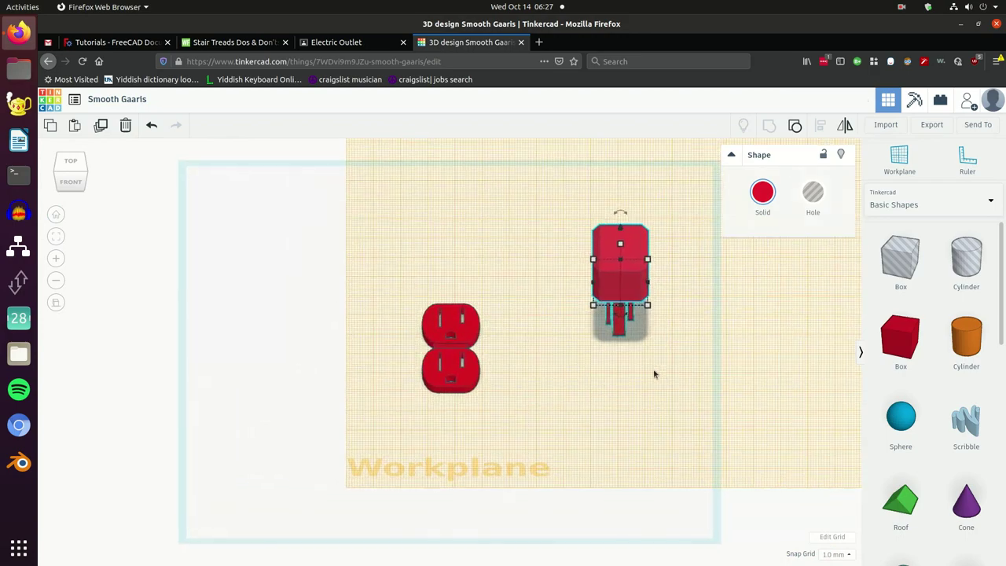
pyautogui.moveTo(637, 355); pyautogui.dragTo(595, 352, button='right')
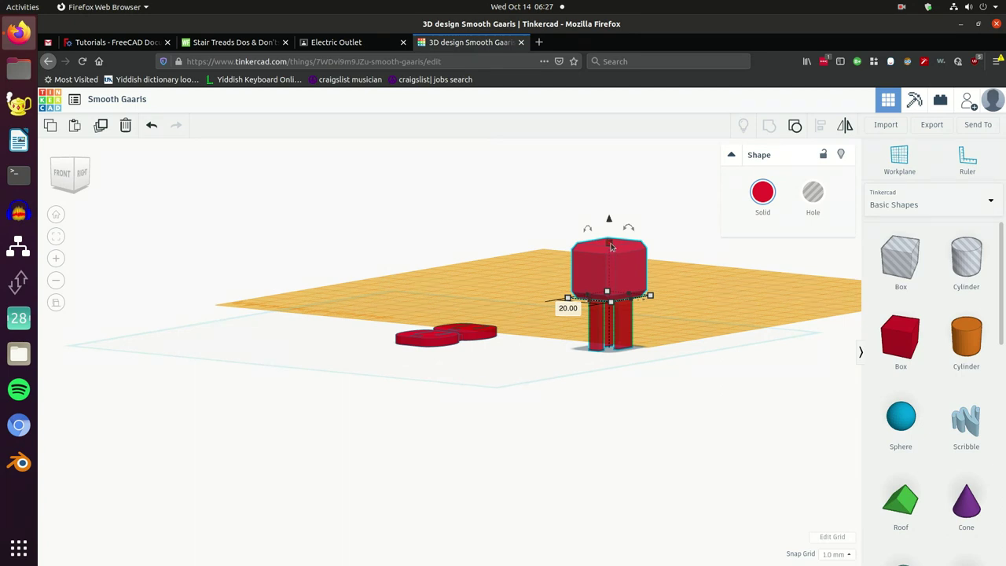
pyautogui.moveTo(611, 246); pyautogui.dragTo(609, 274)
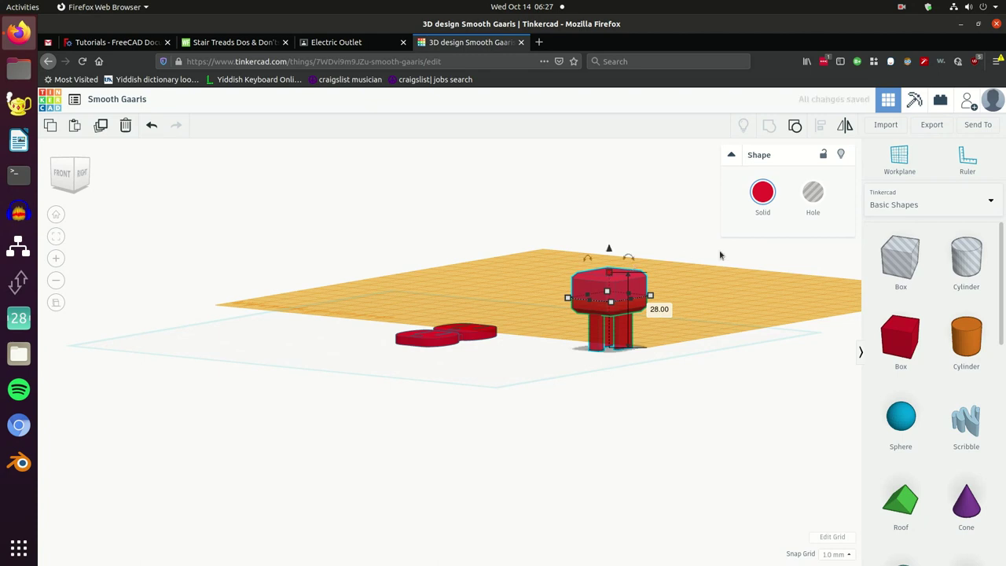
pyautogui.click(680, 290)
# Step: Zoom and orbit until the outlet plate and red block are seen from directly above
pyautogui.scroll(2, 681, 290)
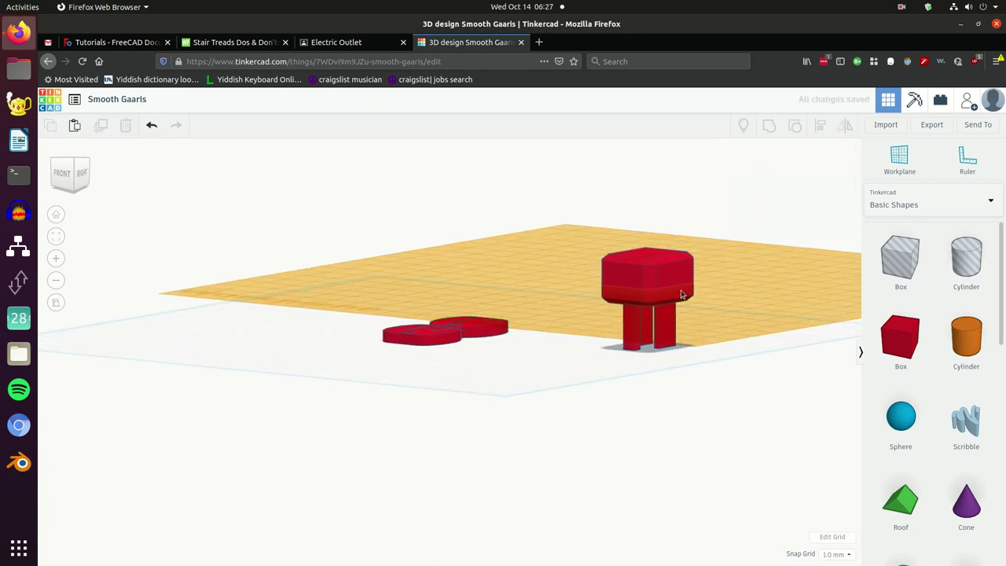
pyautogui.scroll(-2, 519, 275)
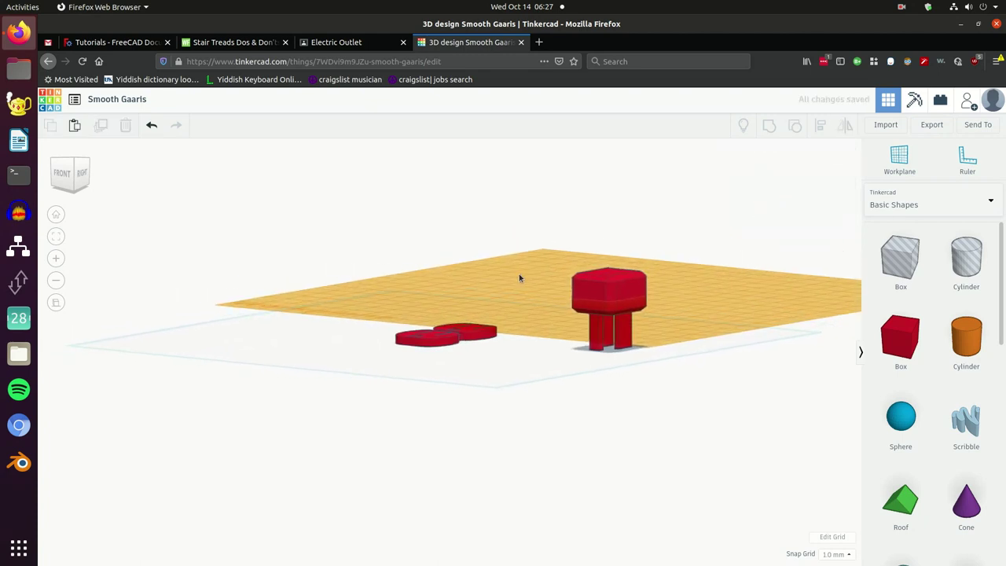
pyautogui.scroll(2, 520, 279)
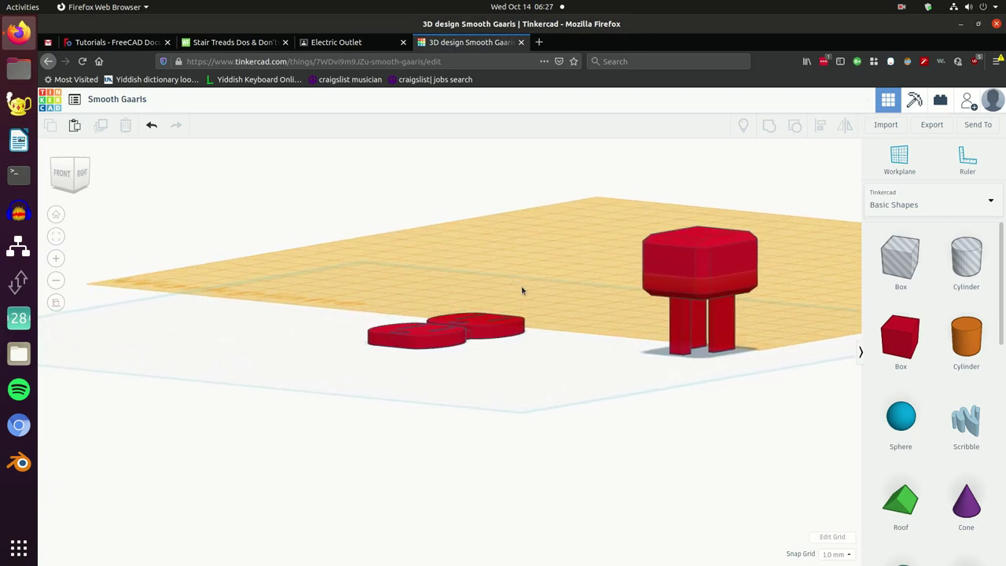
pyautogui.scroll(2, 525, 292)
pyautogui.moveTo(562, 339); pyautogui.dragTo(650, 436, button='right')
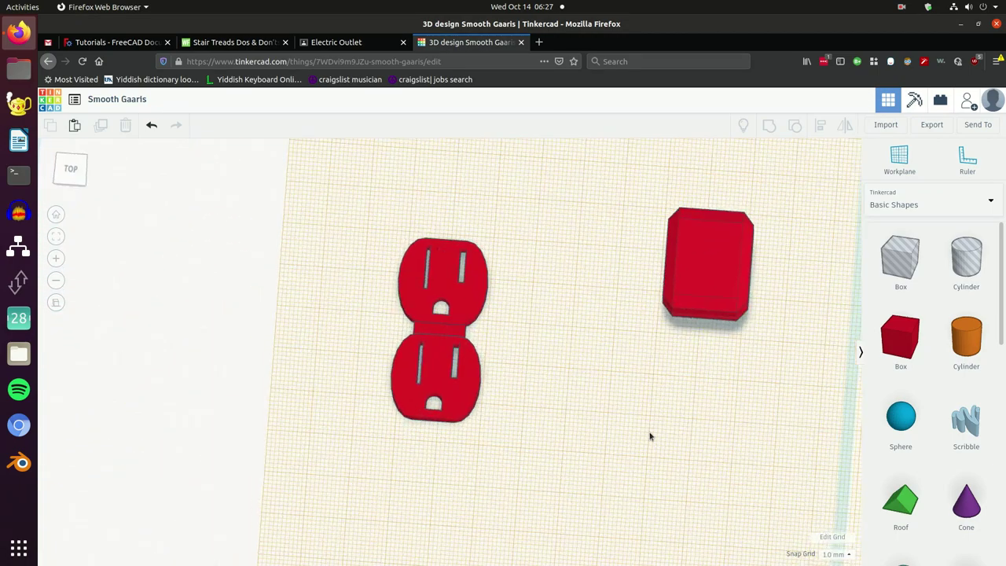
# Step: Duplicate the double outlet plate, placing the copy right and the original further left
pyautogui.click(472, 312)
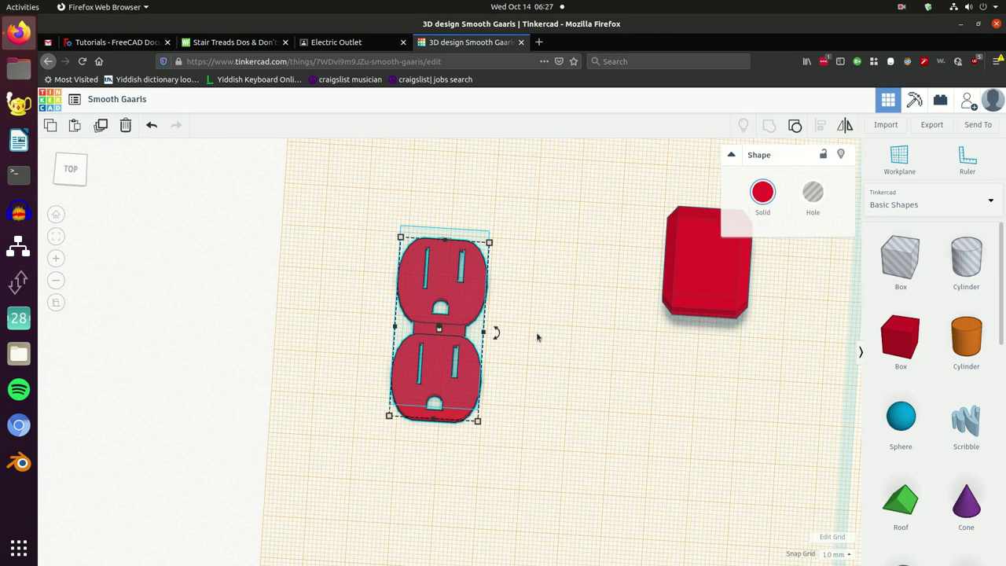
pyautogui.click(101, 127)
pyautogui.moveTo(474, 294); pyautogui.dragTo(600, 309)
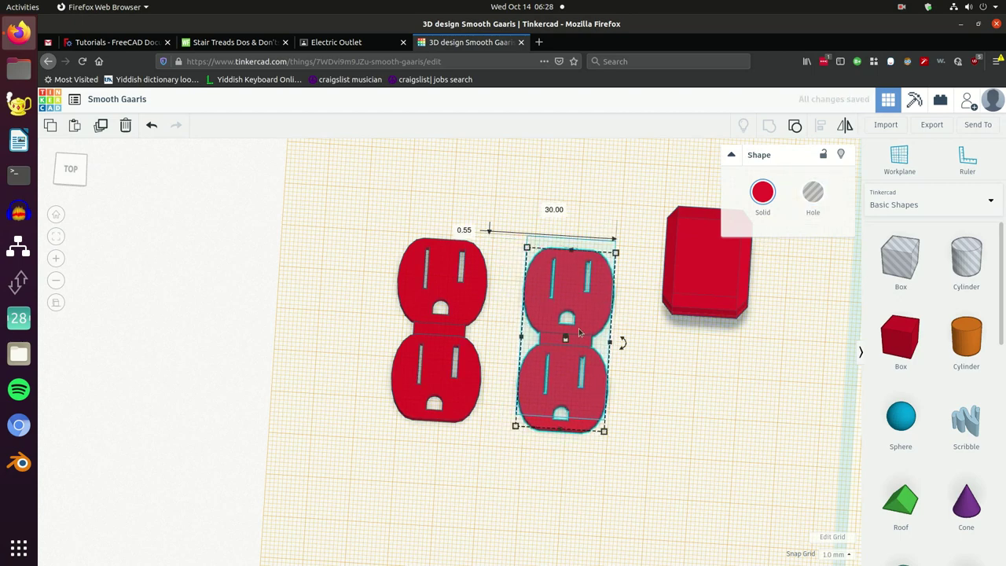
pyautogui.moveTo(442, 289); pyautogui.dragTo(407, 287)
# Step: Ungroup the copied plate twice into its individual pieces
pyautogui.click(575, 309)
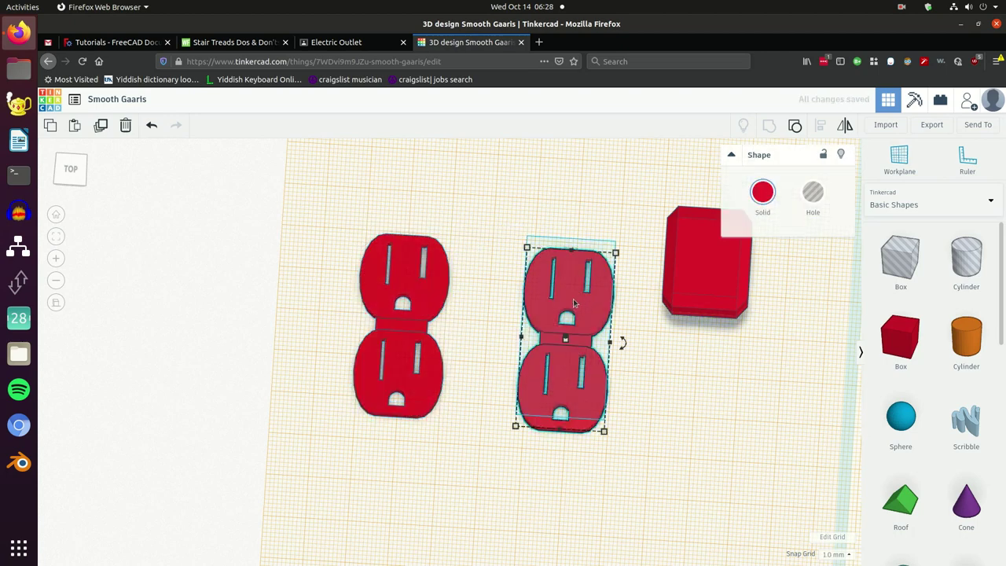
pyautogui.click(795, 127)
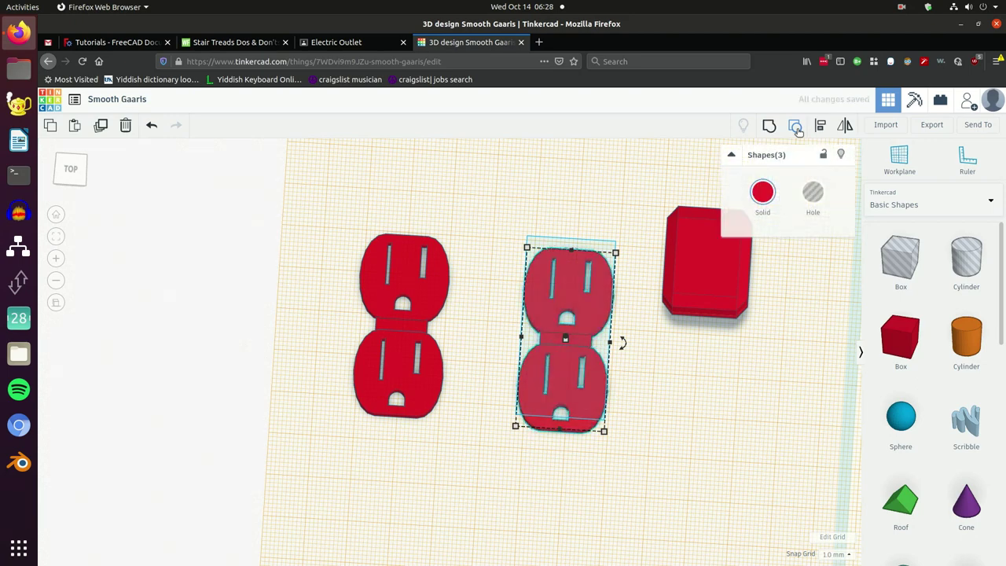
pyautogui.click(796, 127)
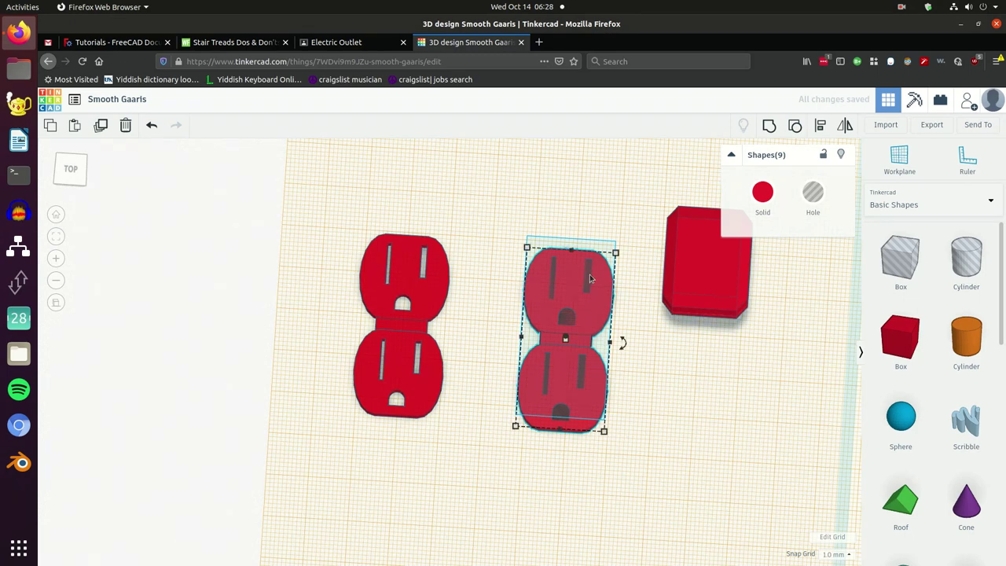
pyautogui.click(629, 205)
# Step: Delete the copy's four slot holes and two ground holes, then regroup the rest as a blank plate
pyautogui.click(590, 273)
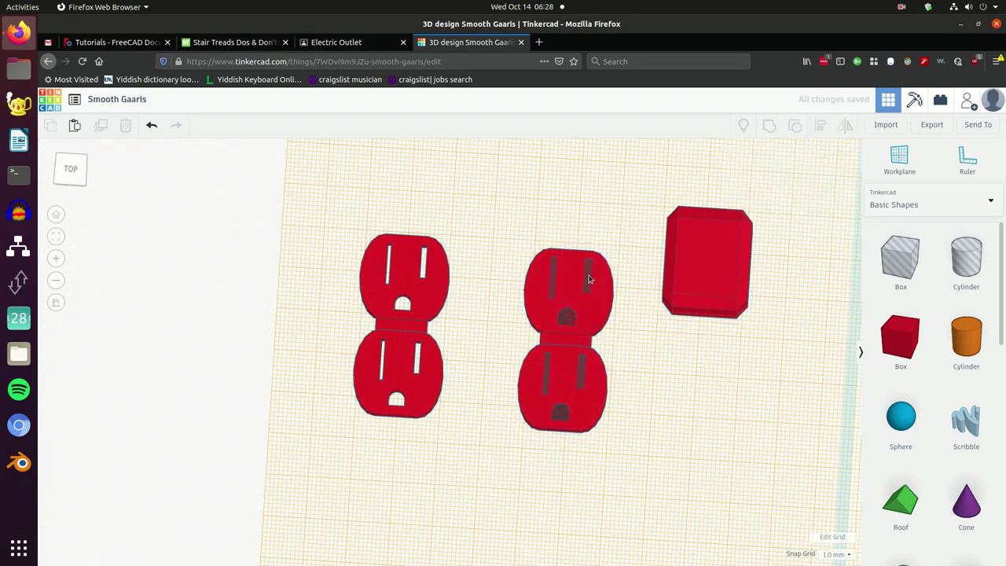
pyautogui.moveTo(588, 279); pyautogui.dragTo(553, 286)
pyautogui.press('Delete')
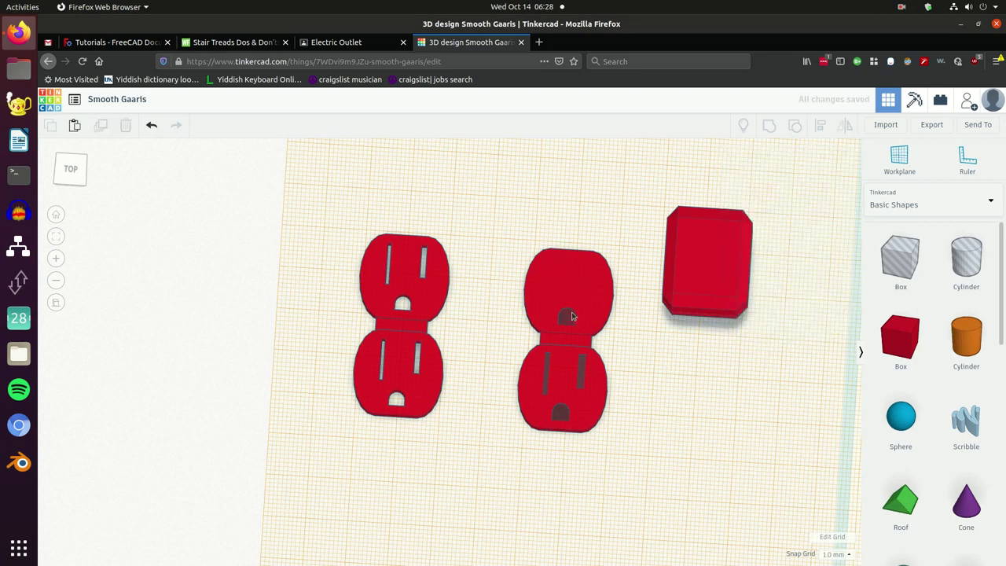
pyautogui.click(566, 316)
pyautogui.press('Delete')
pyautogui.click(580, 371)
pyautogui.press('Delete')
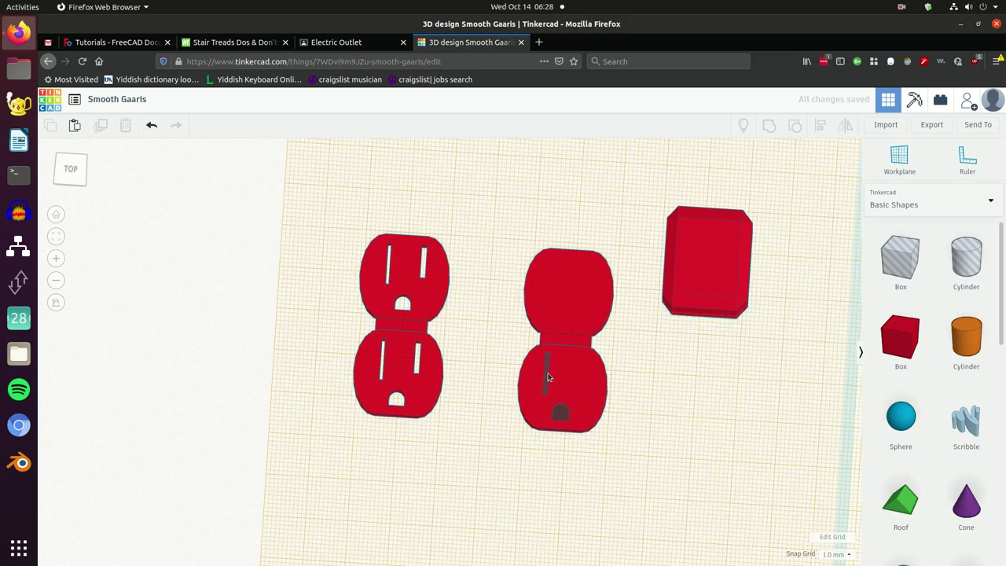
pyautogui.click(548, 375)
pyautogui.press('Delete')
pyautogui.click(559, 414)
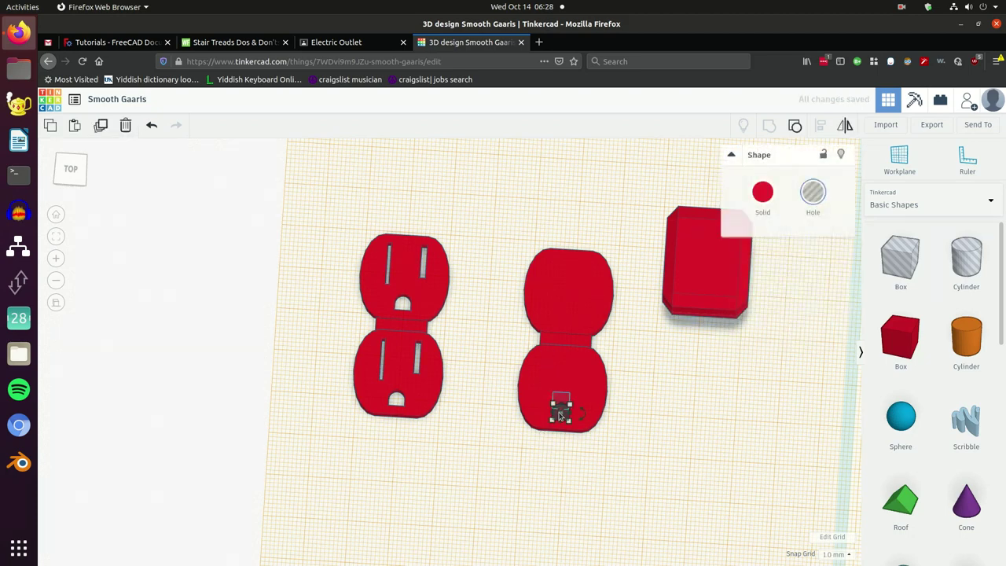
pyautogui.press('Delete')
pyautogui.moveTo(661, 453); pyautogui.dragTo(509, 235)
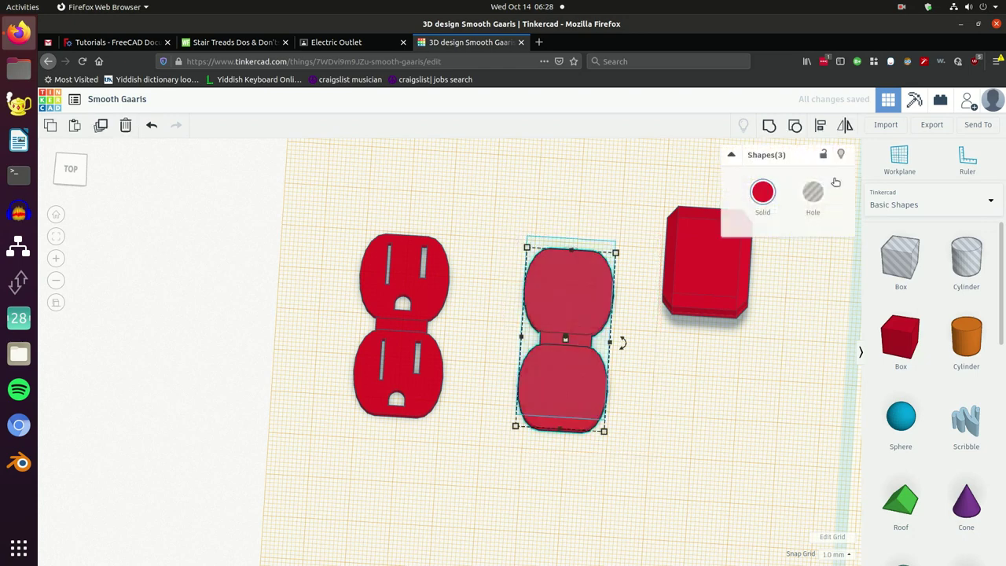
pyautogui.click(770, 128)
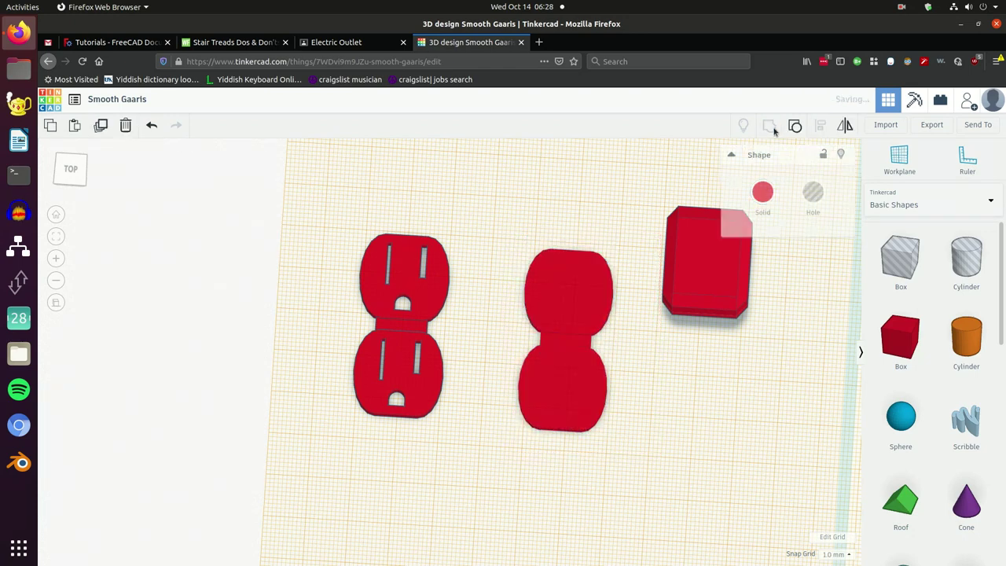
# Step: Spread out the red block and original plate, then add a green box
pyautogui.moveTo(716, 265); pyautogui.dragTo(738, 267)
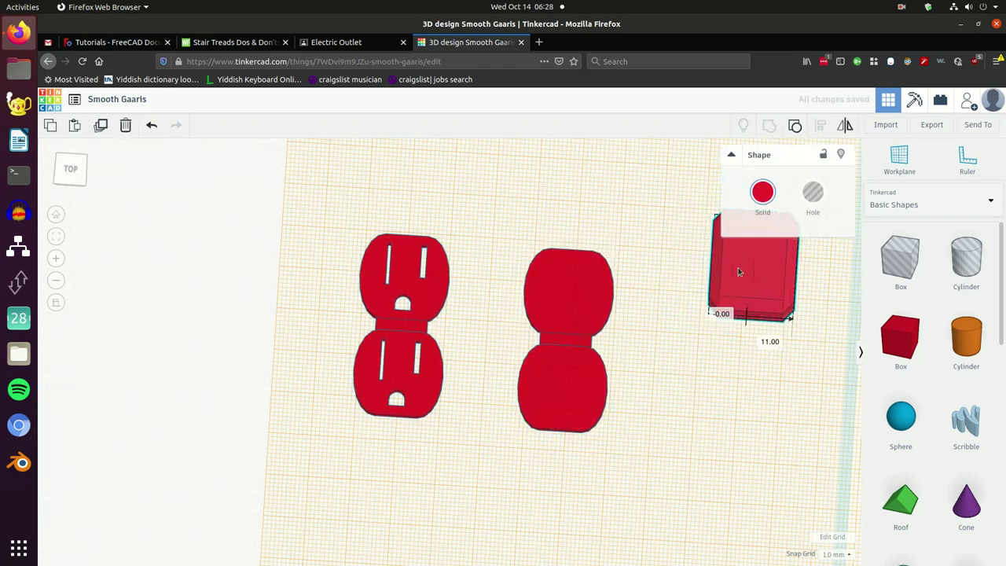
pyautogui.moveTo(405, 292); pyautogui.dragTo(345, 305)
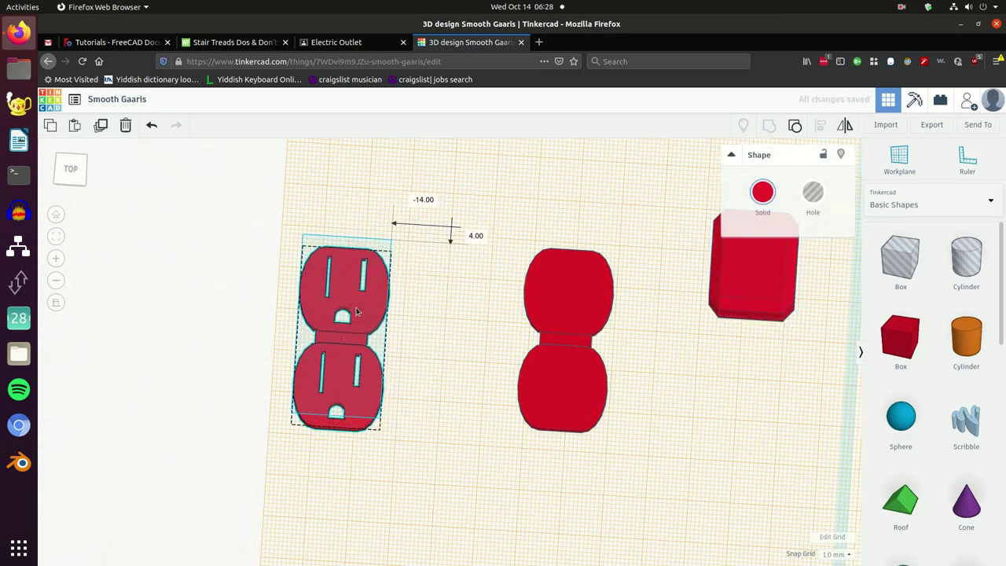
pyautogui.moveTo(904, 337); pyautogui.dragTo(484, 216)
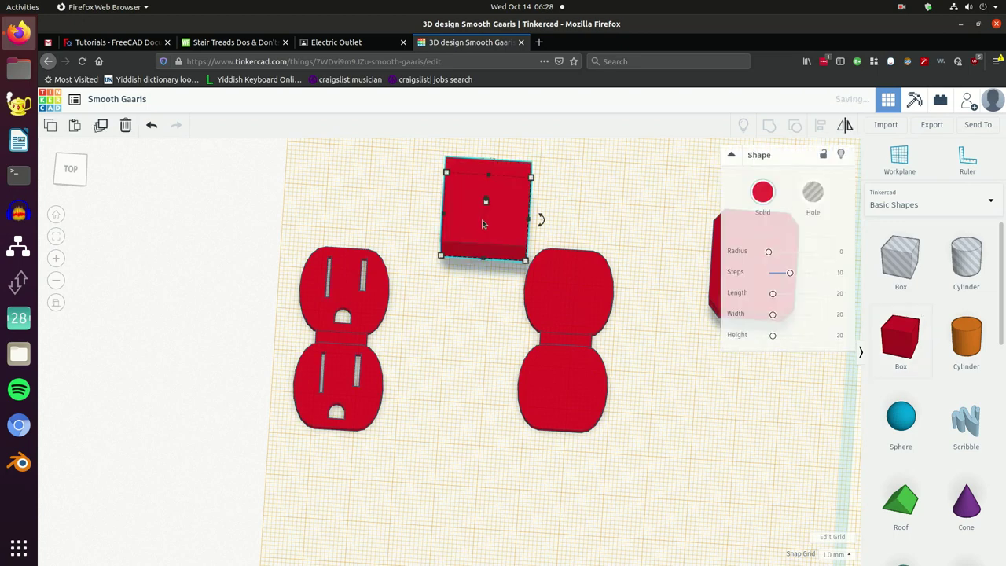
pyautogui.click(767, 195)
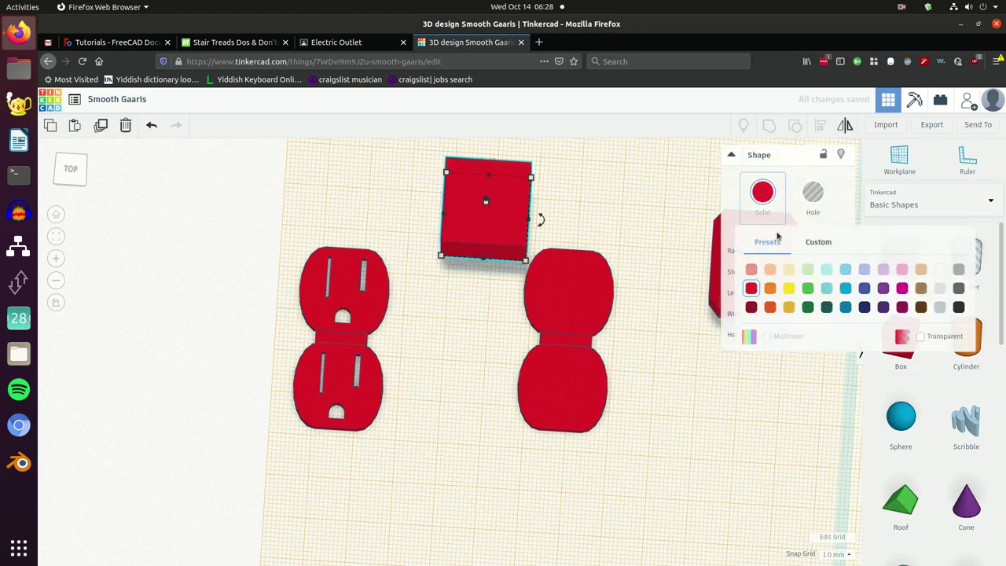
pyautogui.click(808, 288)
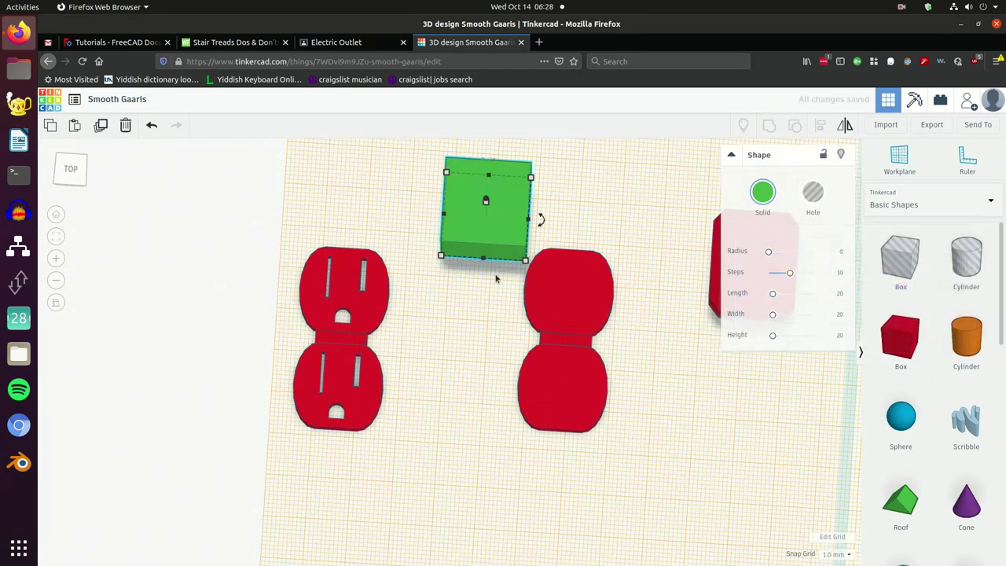
# Step: Stretch the green box to 59 mm long and widen it over the blank plate
pyautogui.moveTo(478, 262); pyautogui.dragTo(458, 444)
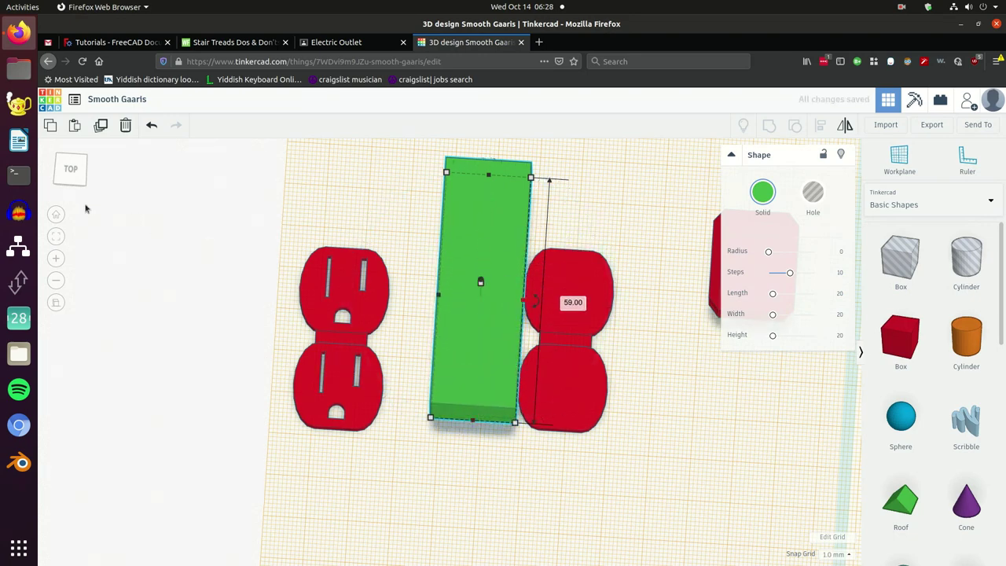
pyautogui.click(70, 176)
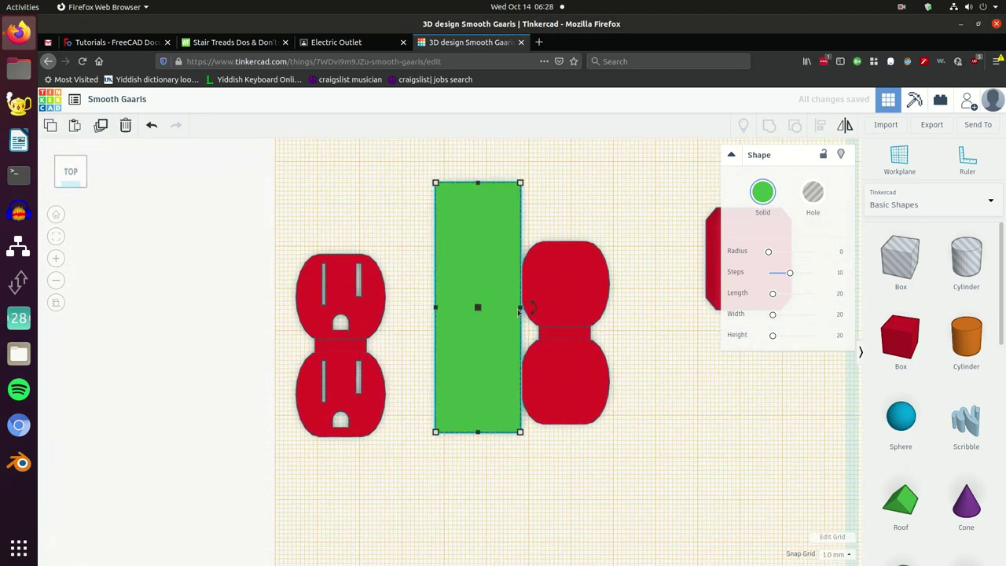
pyautogui.moveTo(522, 309); pyautogui.dragTo(579, 314)
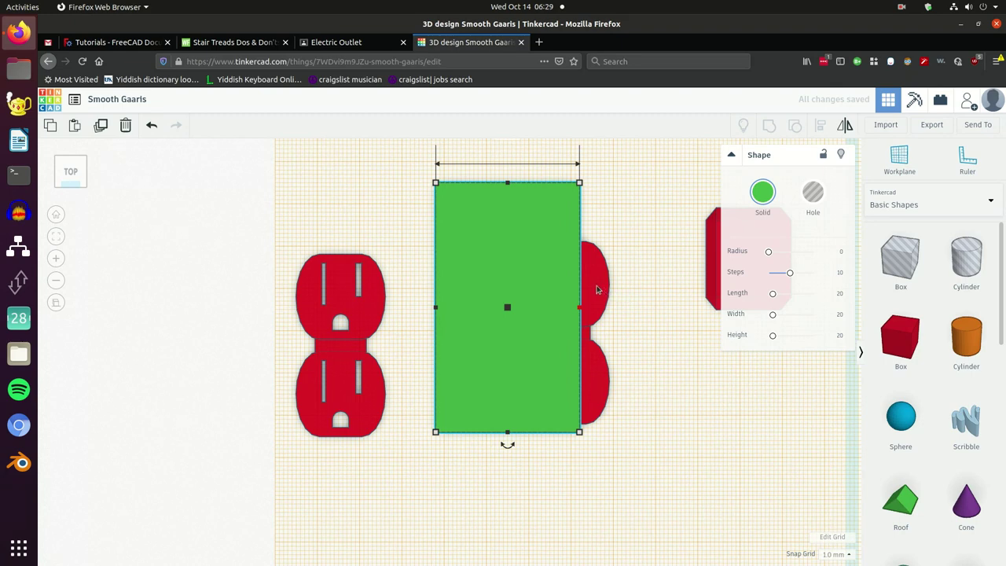
pyautogui.click(596, 290)
# Step: Make the blank plate a hole under the green box, and give the box radius 1.72 and height 3
pyautogui.click(813, 195)
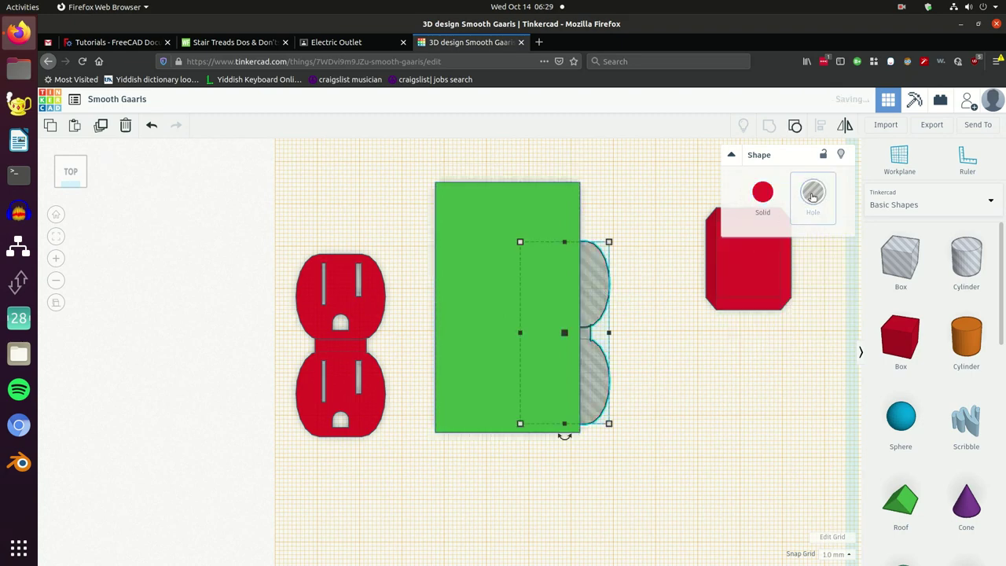
pyautogui.moveTo(593, 268); pyautogui.dragTo(557, 267)
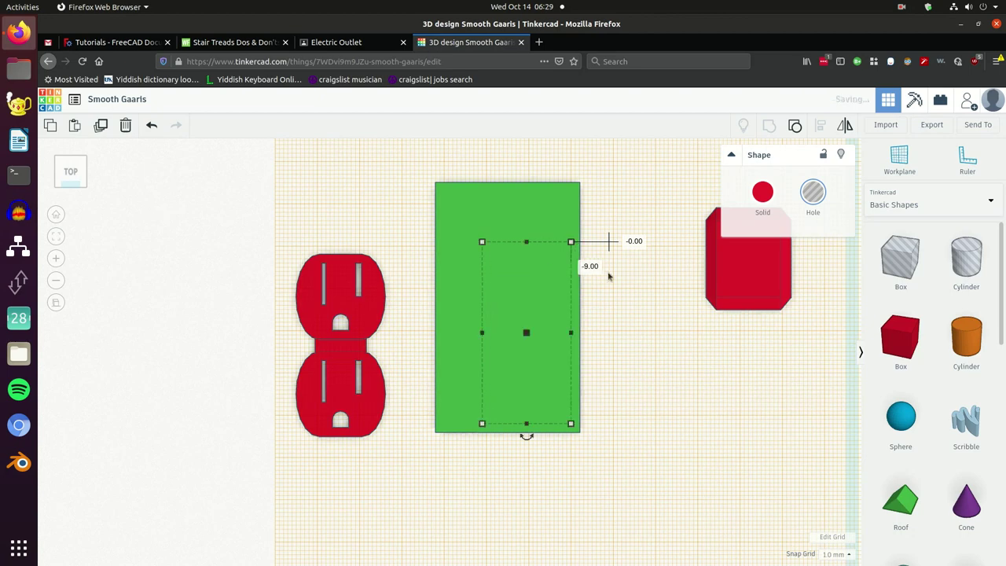
pyautogui.click(541, 203)
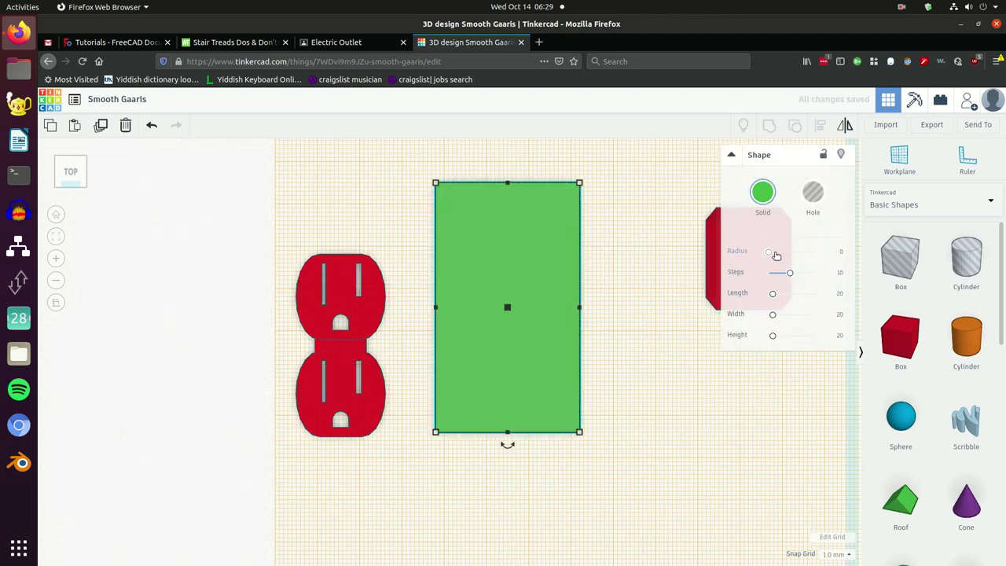
pyautogui.moveTo(770, 253); pyautogui.dragTo(761, 267)
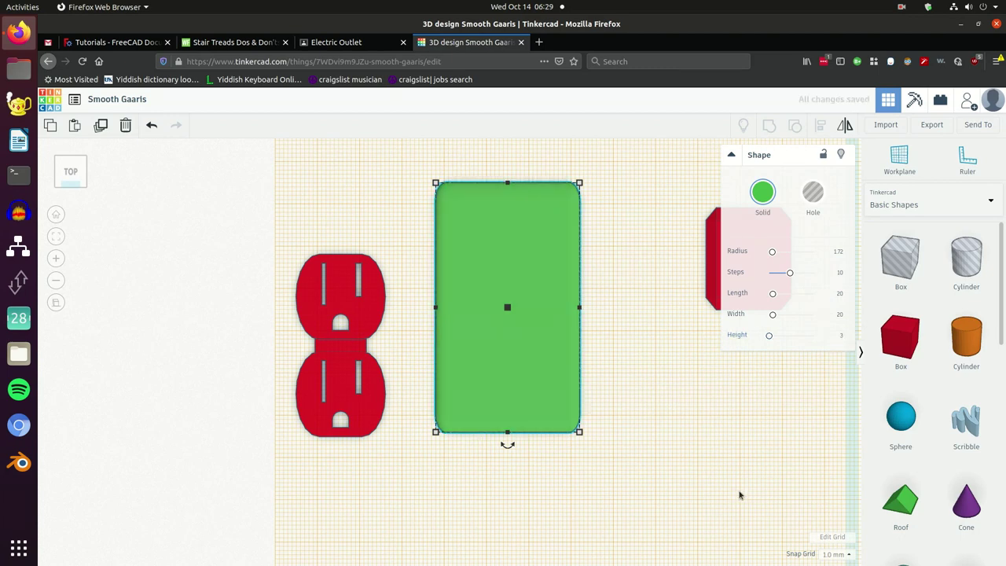
pyautogui.click(56, 214)
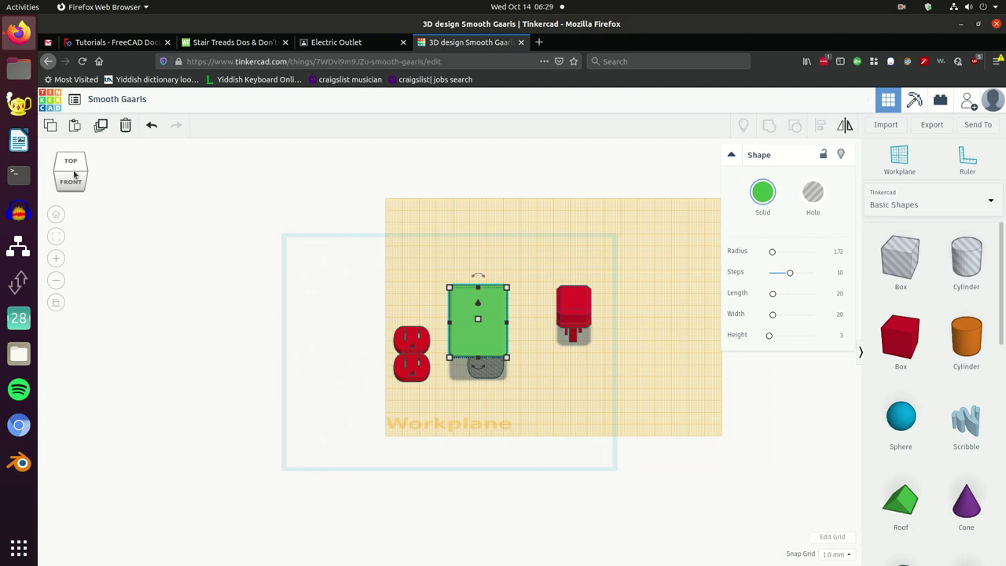
# Step: Reset the workplane back to the default grid
pyautogui.click(533, 245)
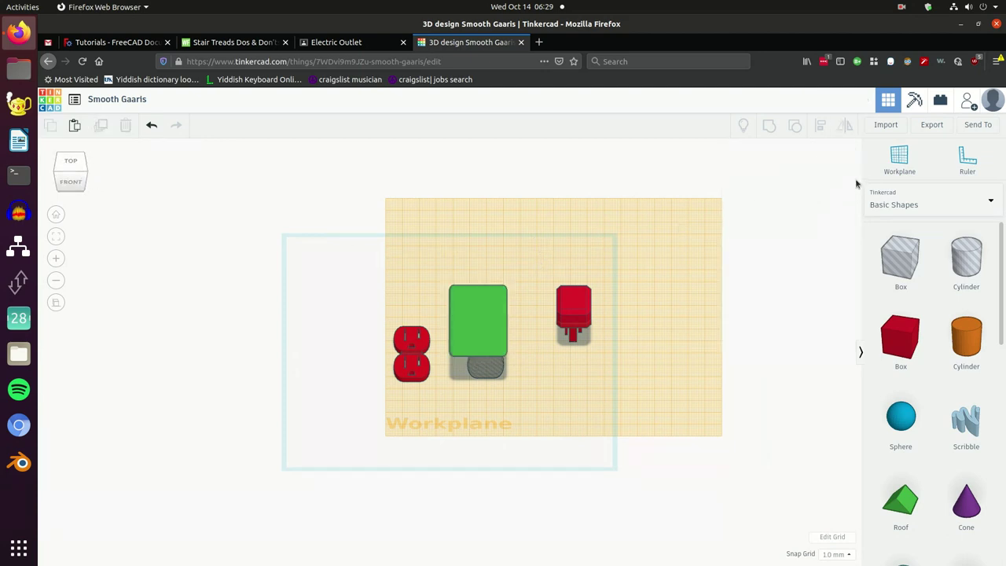
pyautogui.click(900, 159)
pyautogui.click(651, 241)
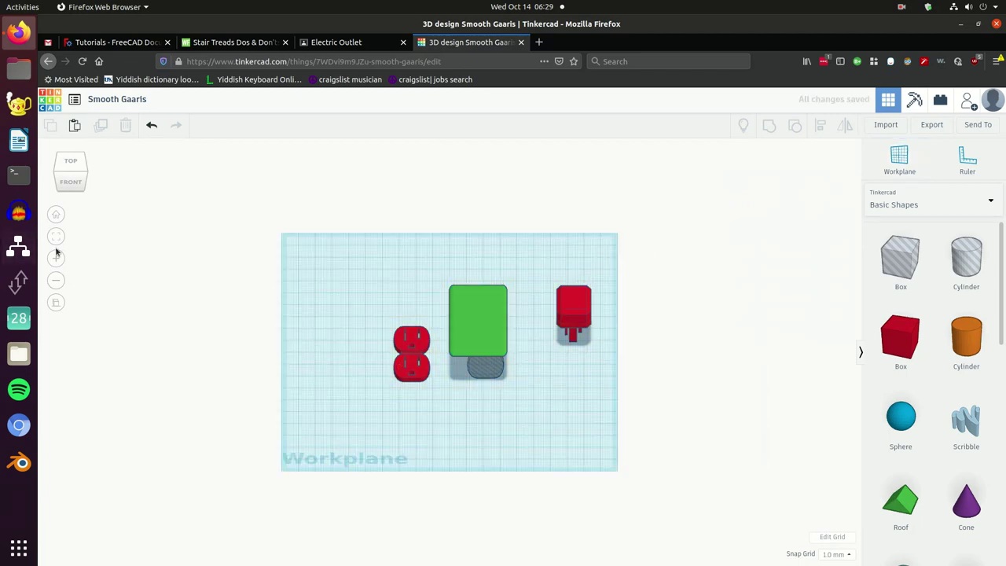
# Step: In side view, drop the green rounded plate to 0.00 elevation on the workplane
pyautogui.click(79, 181)
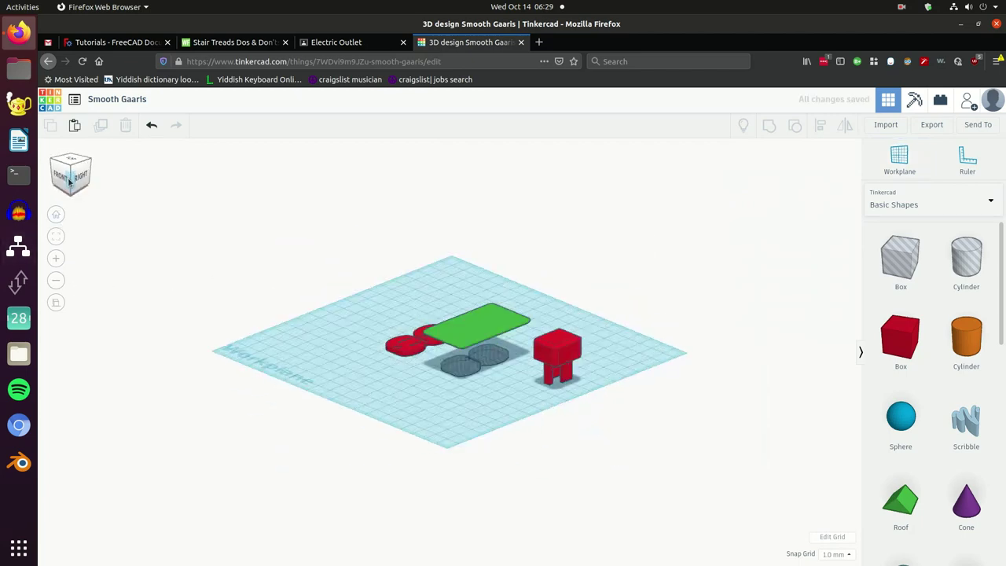
pyautogui.click(79, 180)
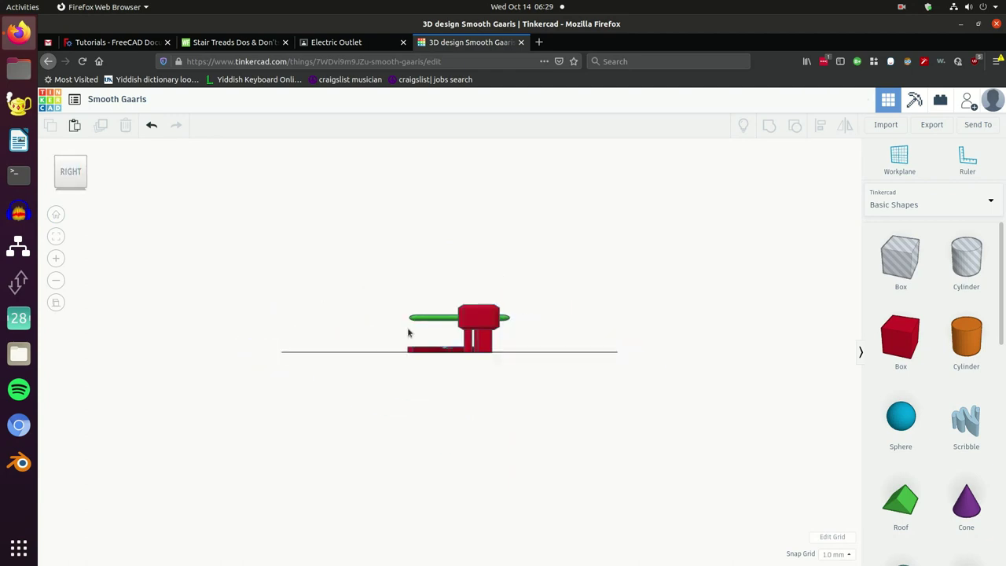
pyautogui.click(420, 321)
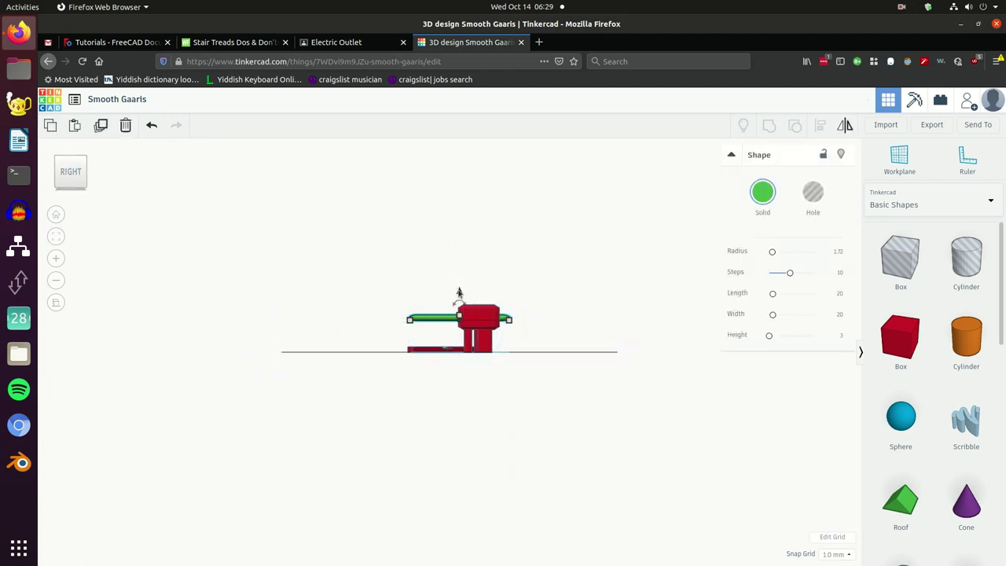
pyautogui.moveTo(459, 293); pyautogui.dragTo(441, 326)
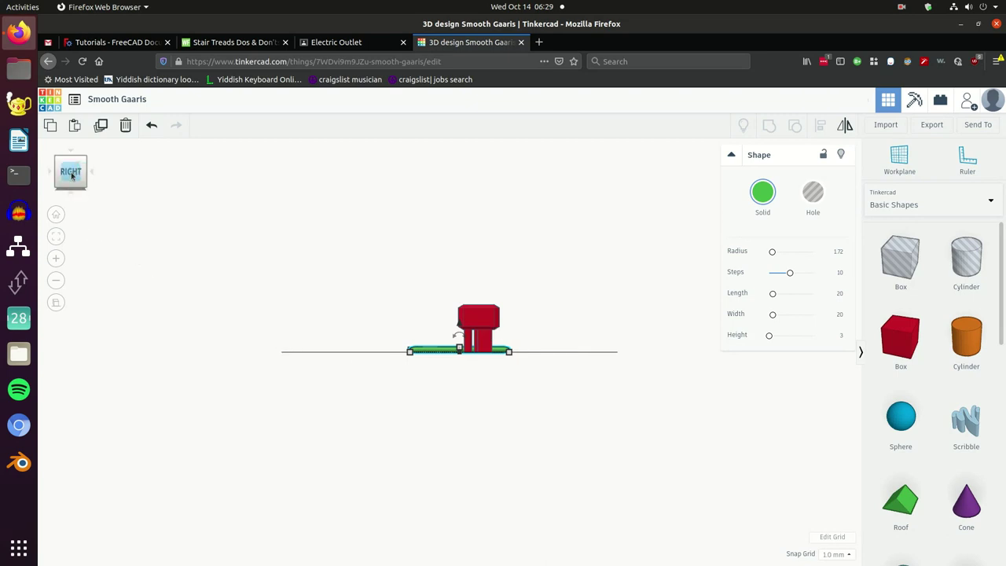
pyautogui.moveTo(76, 182); pyautogui.dragTo(80, 185)
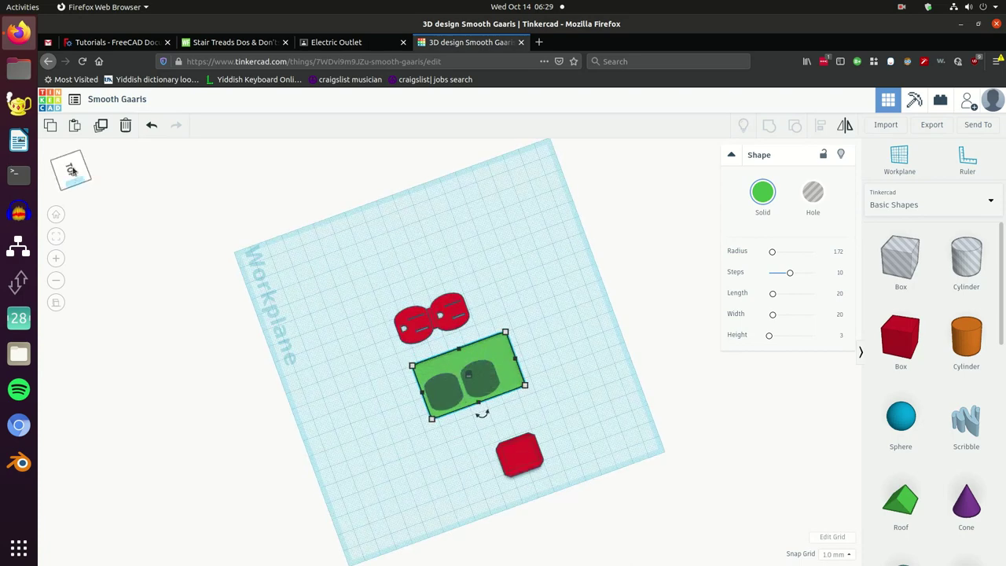
# Step: Align the outlet holes to the green plate's centre in both directions, using the plate as reference
pyautogui.click(84, 181)
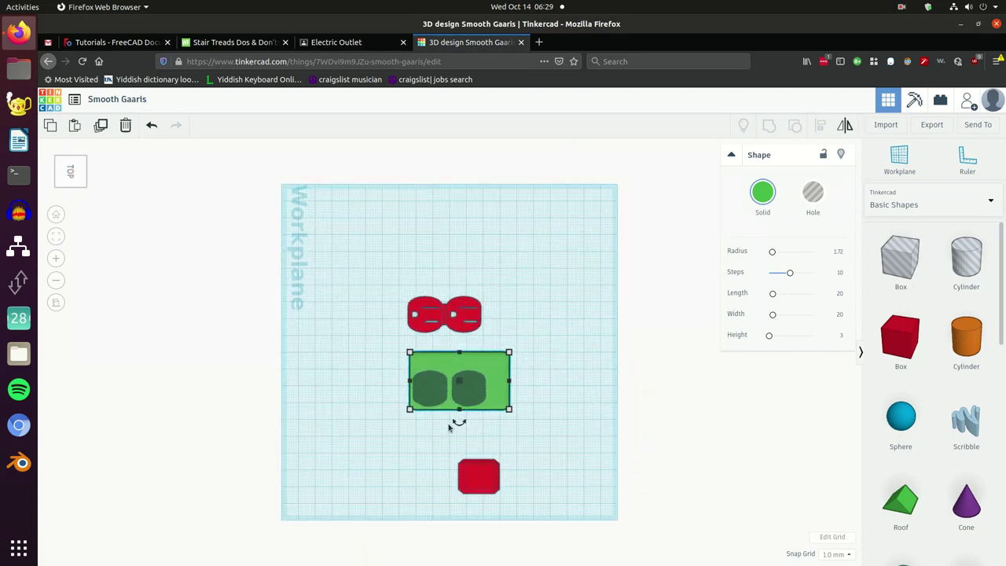
pyautogui.moveTo(528, 431); pyautogui.dragTo(368, 347)
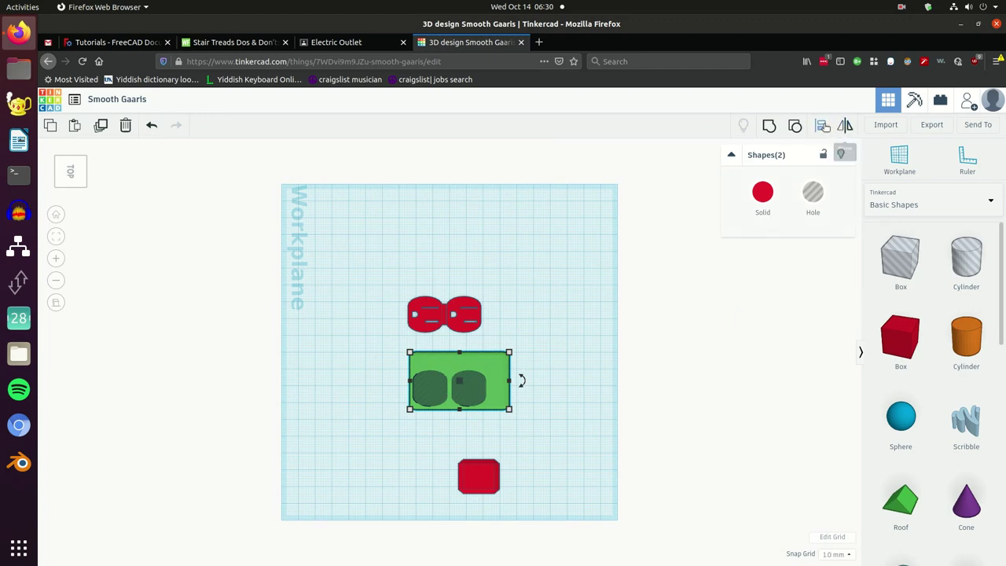
pyautogui.click(821, 126)
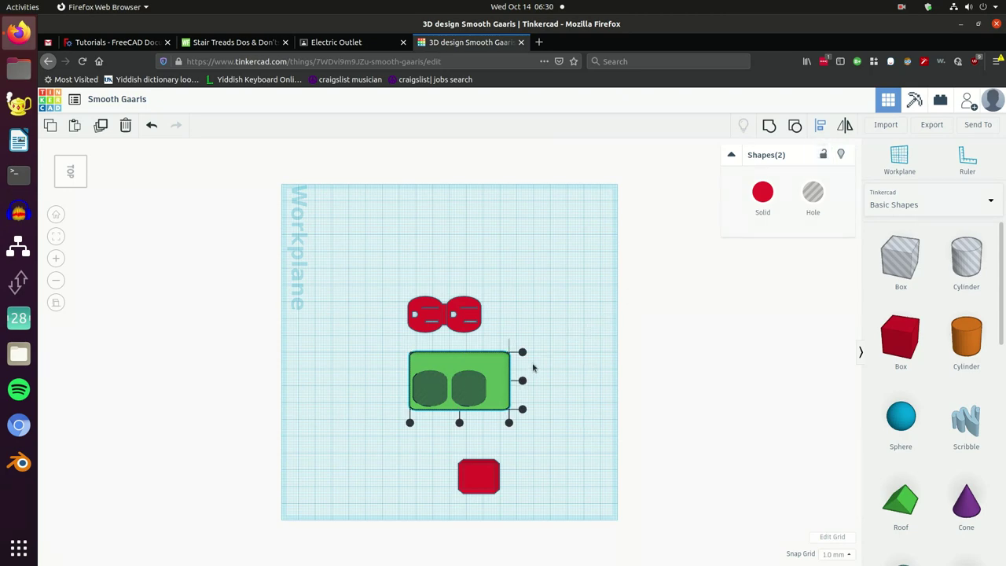
pyautogui.click(522, 382)
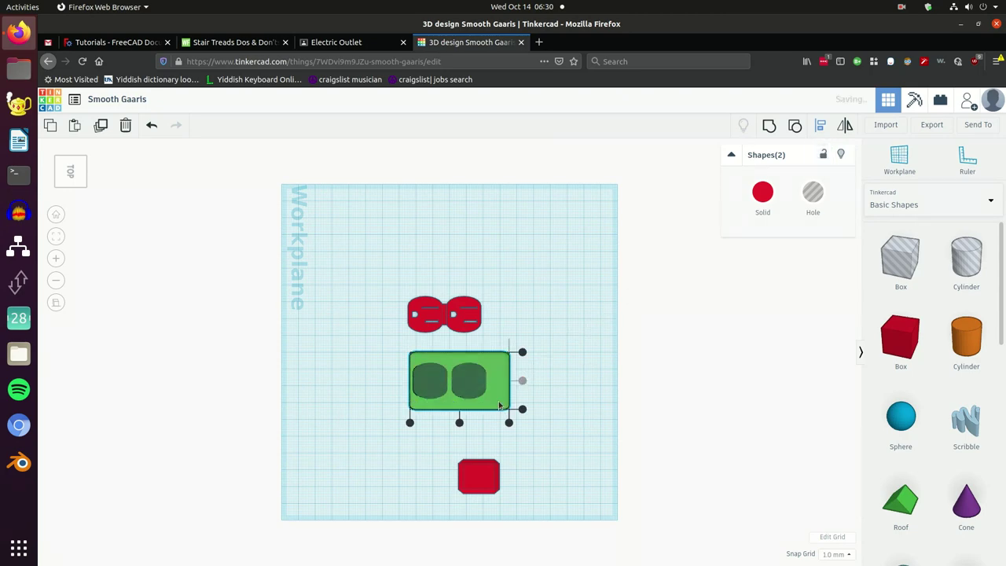
pyautogui.click(460, 423)
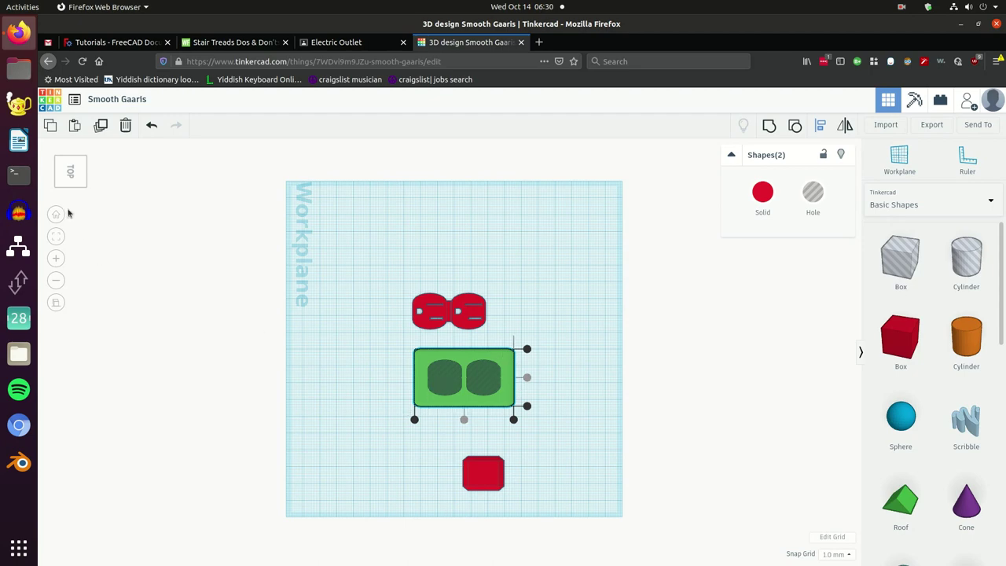
pyautogui.click(441, 386)
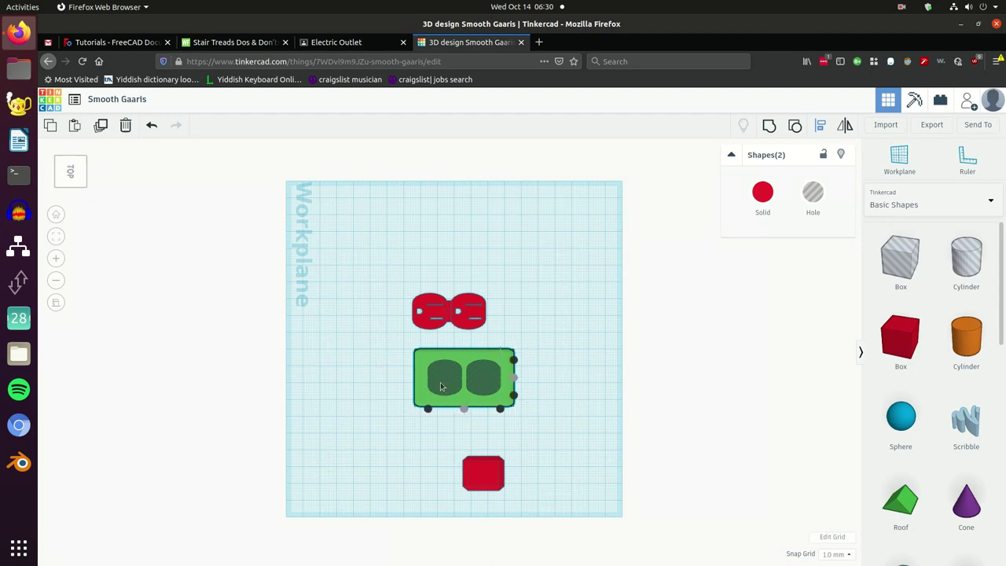
pyautogui.press('Escape')
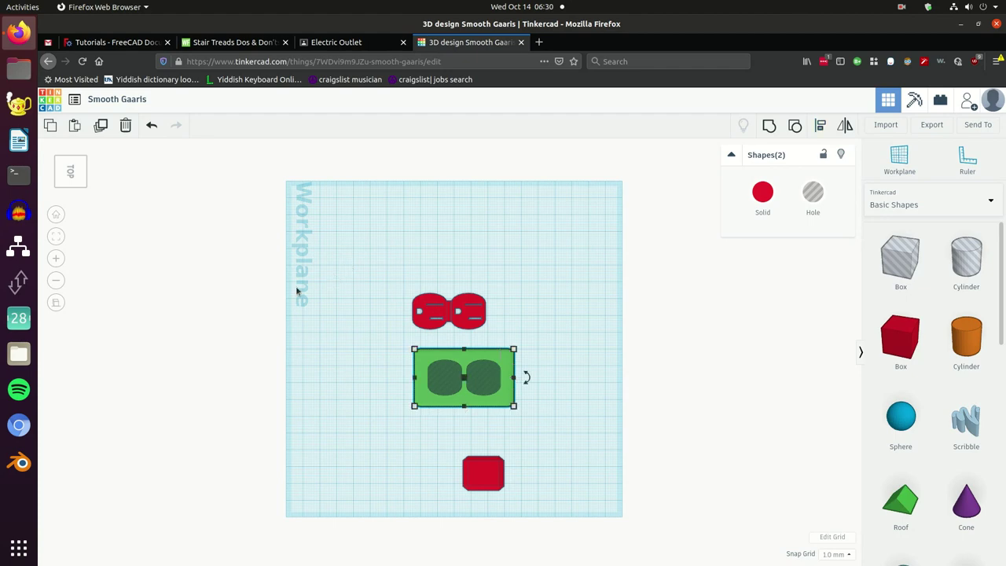
# Step: Adjust the height of the green plate and holes from an angled view
pyautogui.click(85, 184)
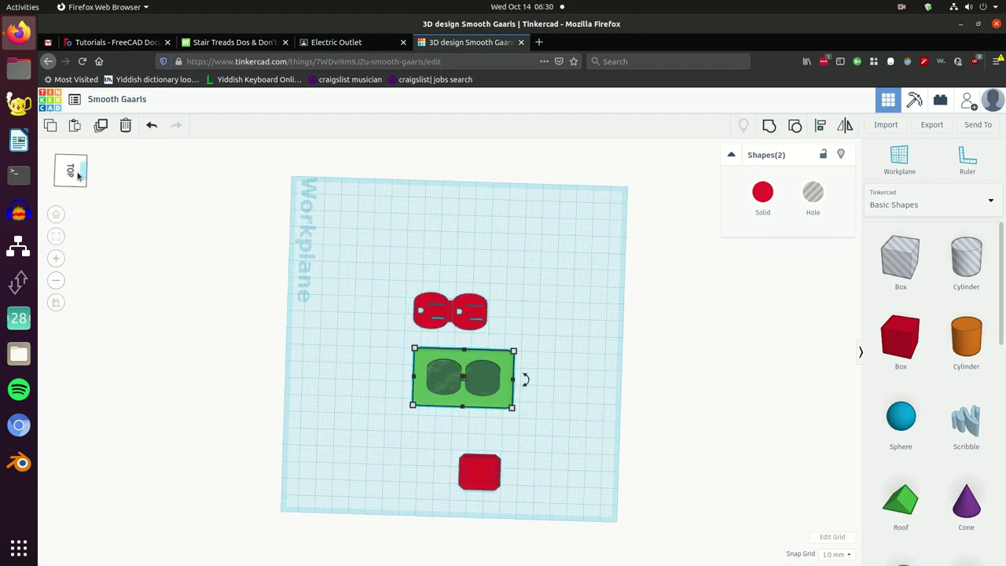
pyautogui.click(73, 173)
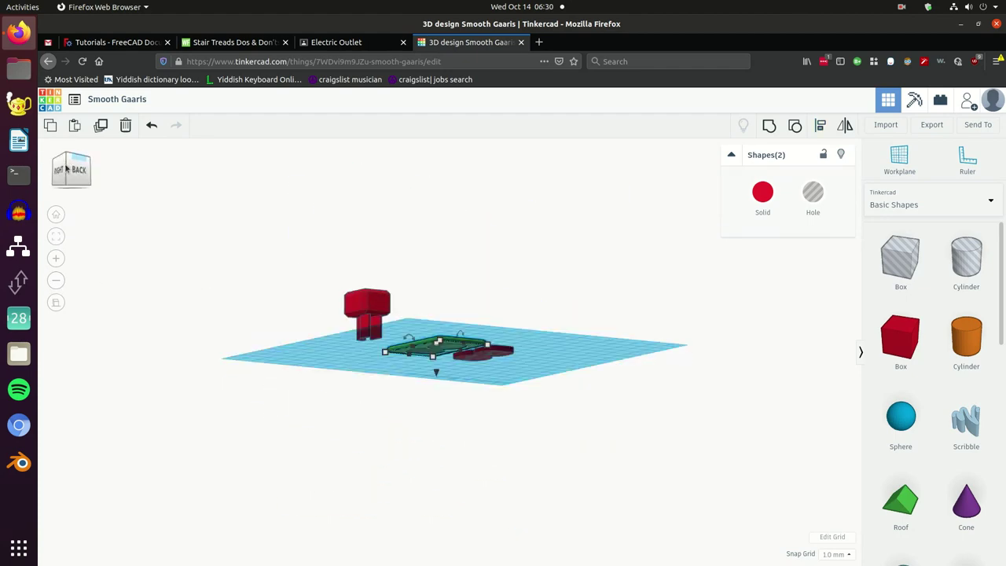
pyautogui.click(67, 169)
pyautogui.scroll(5, 468, 409)
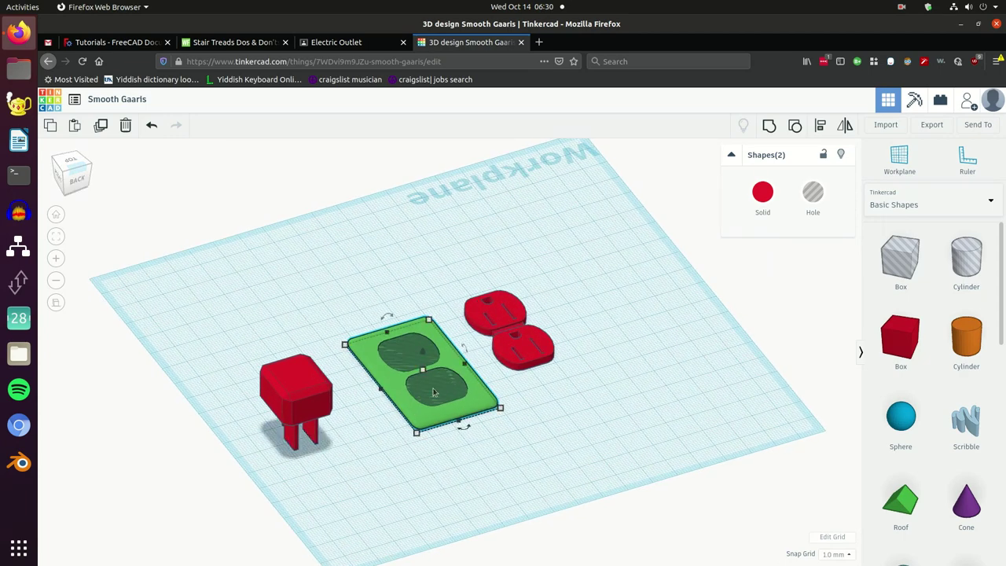
pyautogui.moveTo(422, 369); pyautogui.dragTo(424, 376)
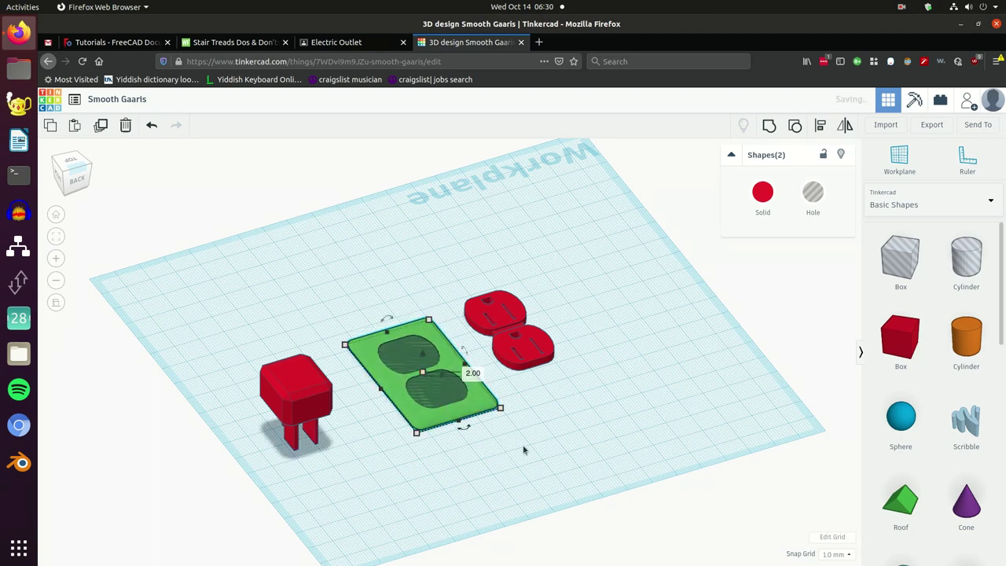
# Step: Move the red outlet pair aside, then group the green plate with both holes to cut the openings
pyautogui.click(520, 443)
pyautogui.moveTo(522, 425); pyautogui.dragTo(393, 385)
pyautogui.moveTo(515, 353); pyautogui.dragTo(593, 338)
pyautogui.moveTo(521, 418); pyautogui.dragTo(341, 316)
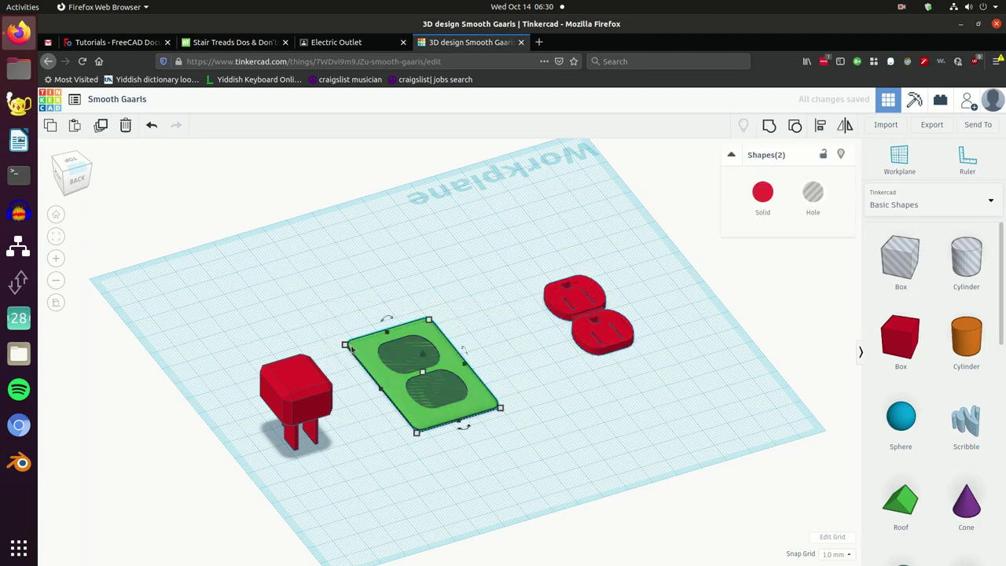
pyautogui.click(768, 128)
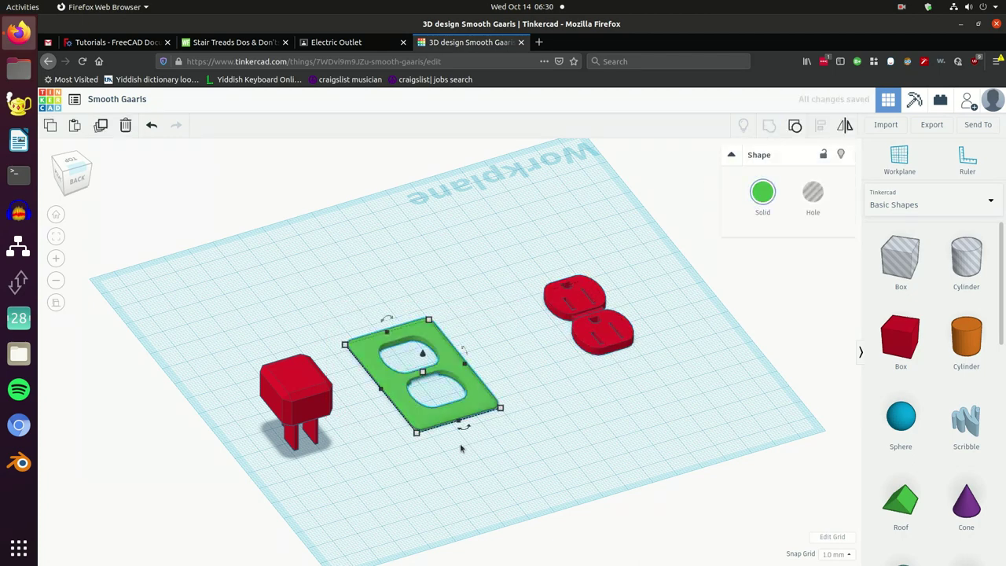
# Step: Set the red double outlet onto the green plate's openings
pyautogui.moveTo(375, 487); pyautogui.dragTo(382, 492, button='middle')
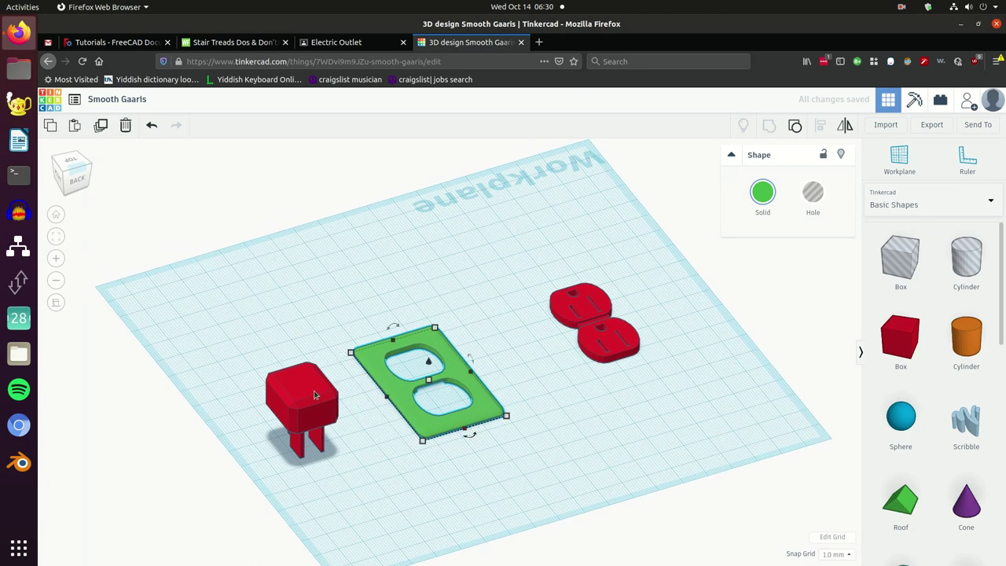
pyautogui.moveTo(581, 324); pyautogui.dragTo(419, 378)
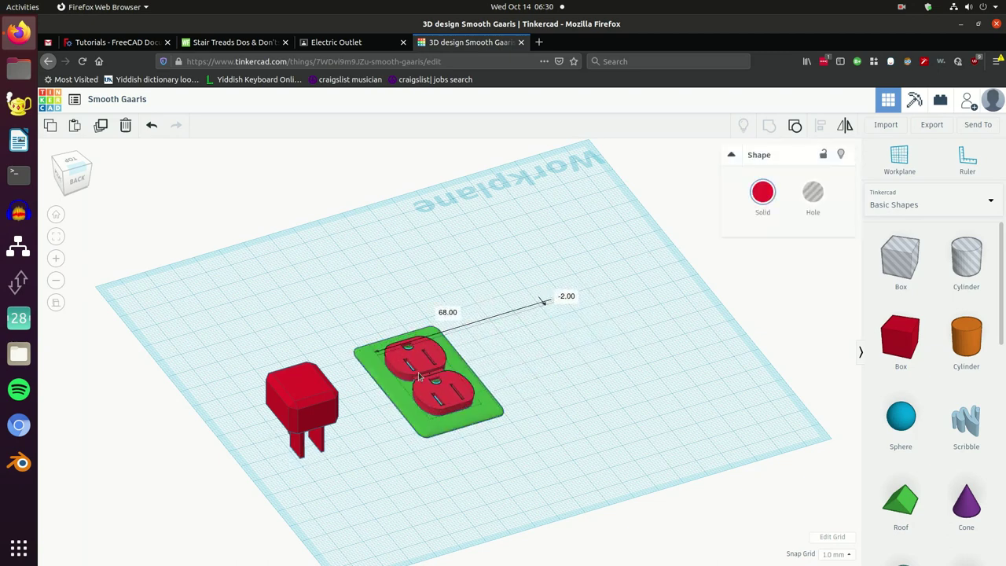
pyautogui.click(561, 379)
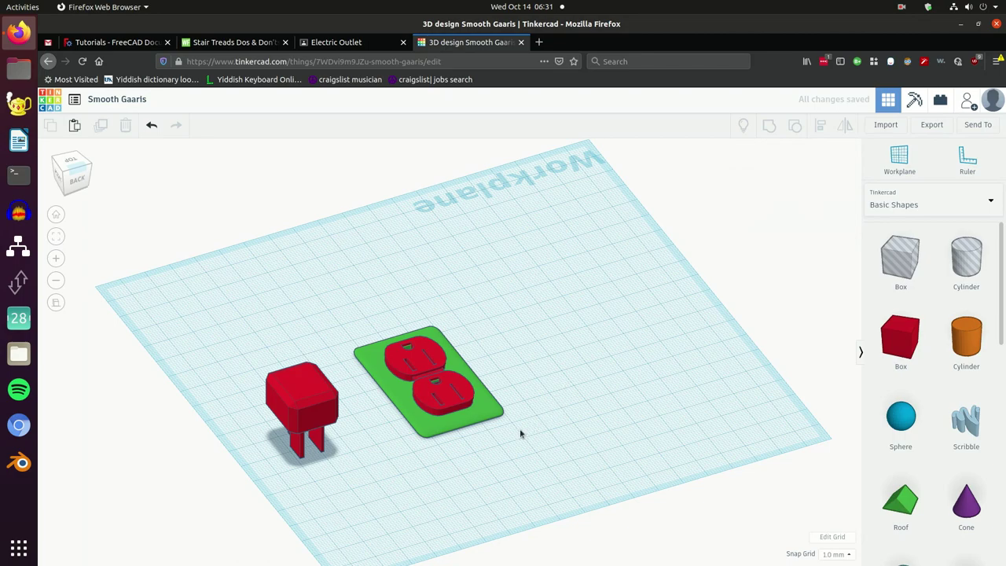
# Step: Drag the red double outlet to the right, off the green plate, leaving both openings empty
pyautogui.moveTo(448, 390); pyautogui.dragTo(530, 369)
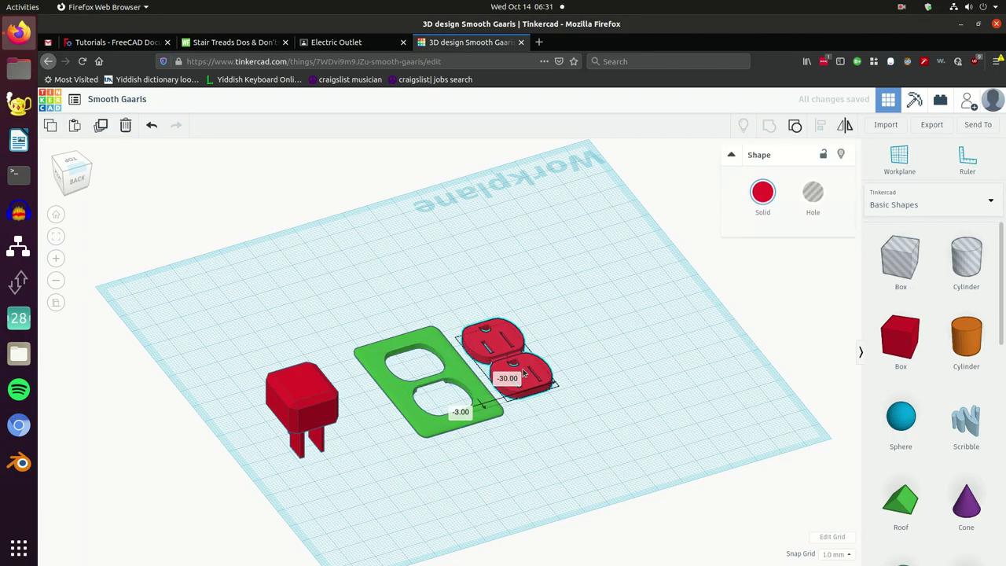
pyautogui.scroll(2, 472, 409)
pyautogui.scroll(3, 472, 409)
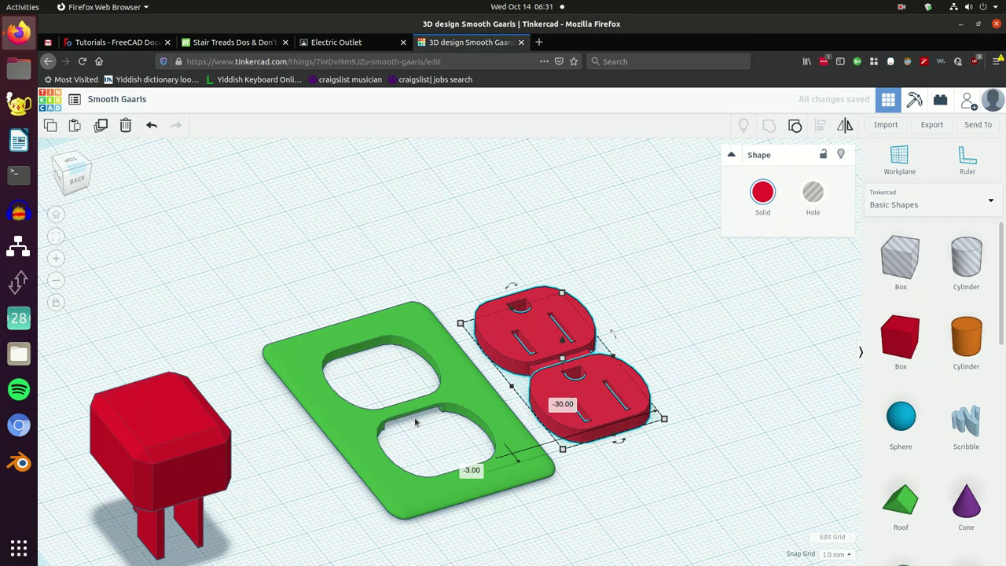
pyautogui.scroll(1, 416, 422)
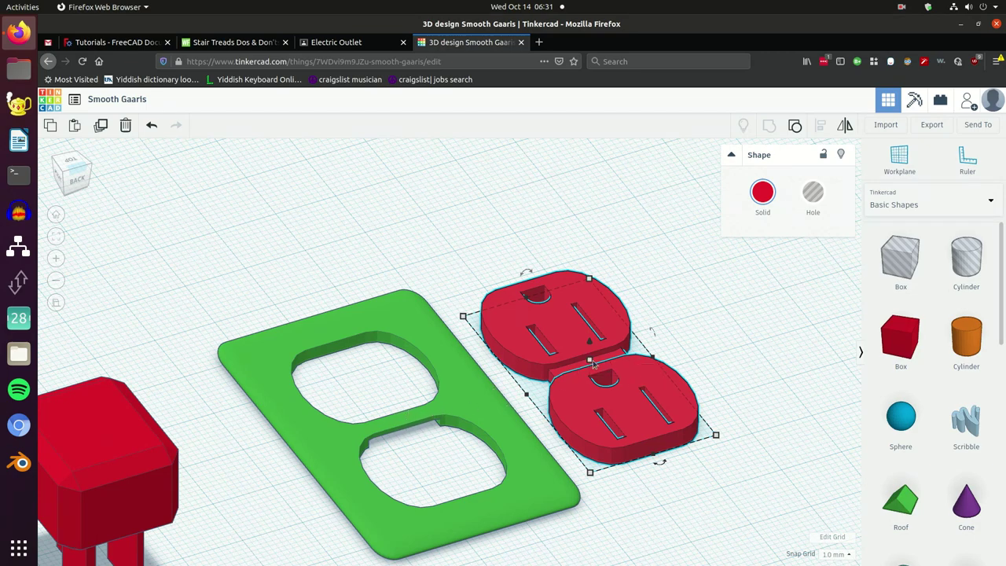
pyautogui.moveTo(590, 366)
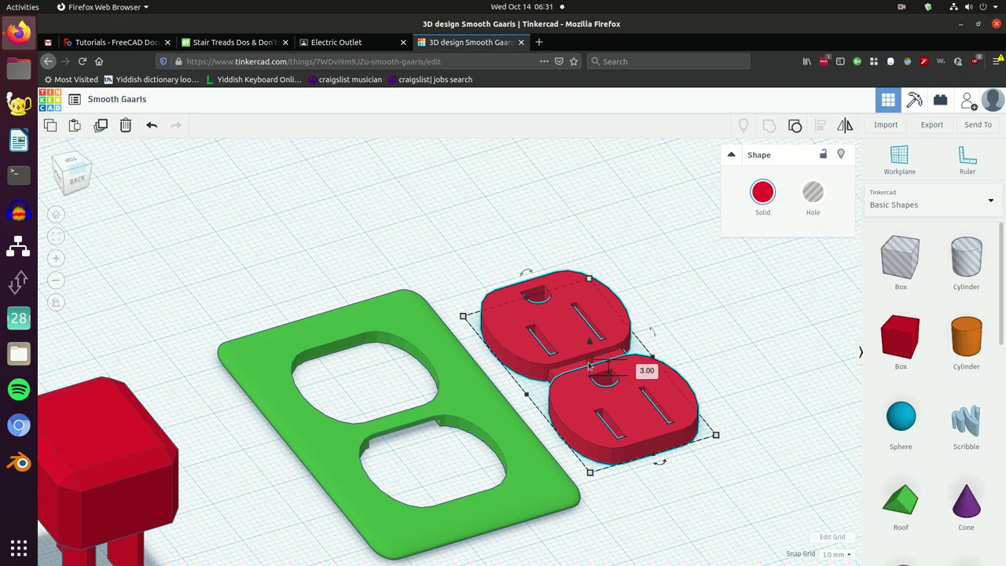
pyautogui.scroll(2, 486, 432)
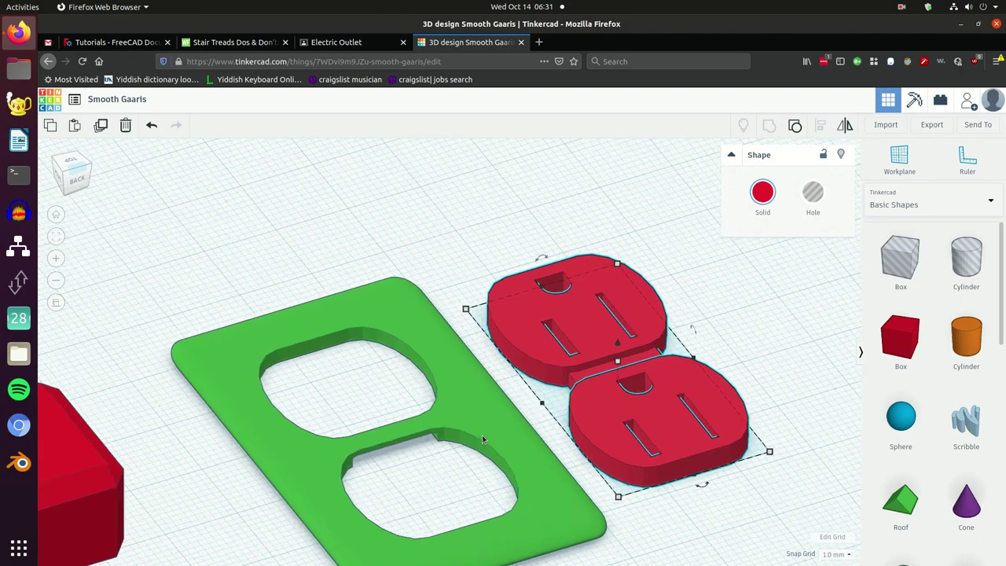
pyautogui.scroll(-4, 473, 446)
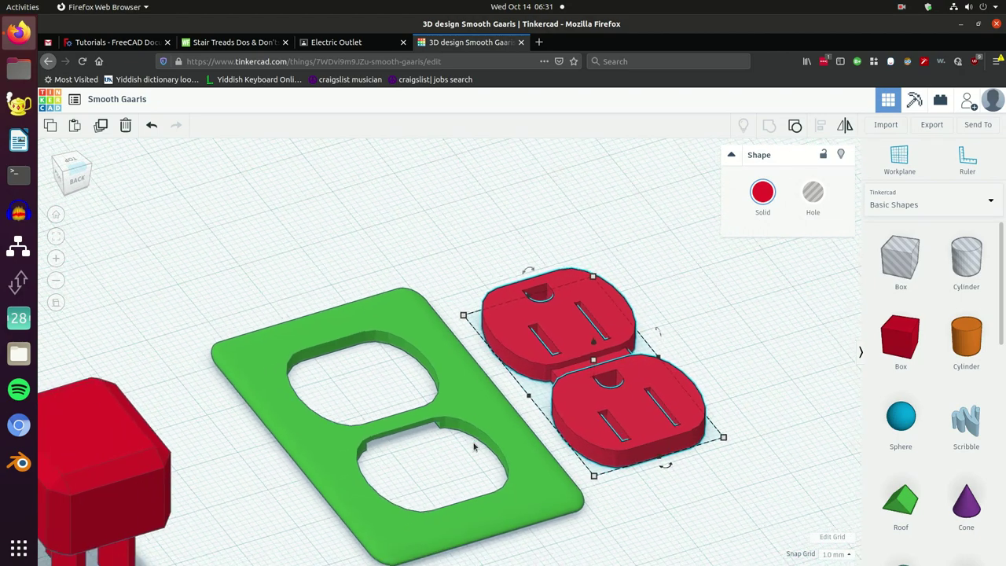